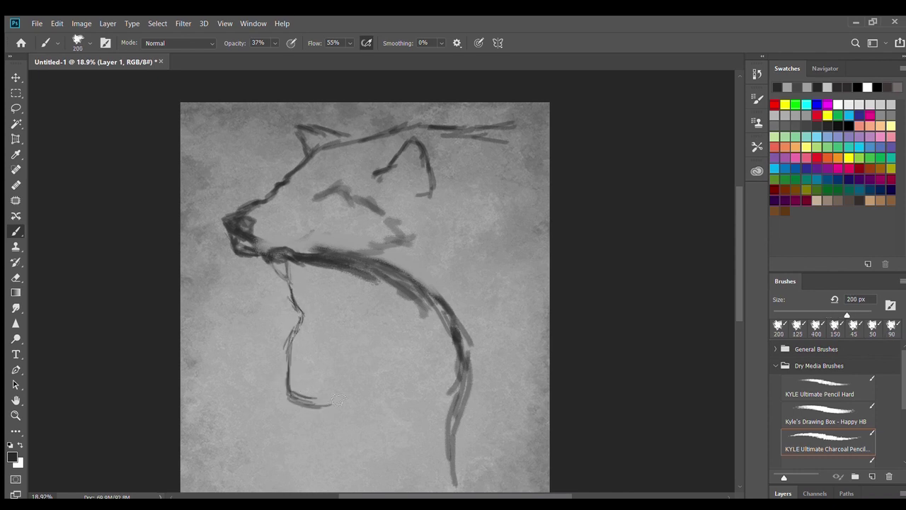
- Paint broad dark strokes under the headdress and down its right edge
scroll(349, 375, "down", 2)
scroll(336, 358, "down", 3)
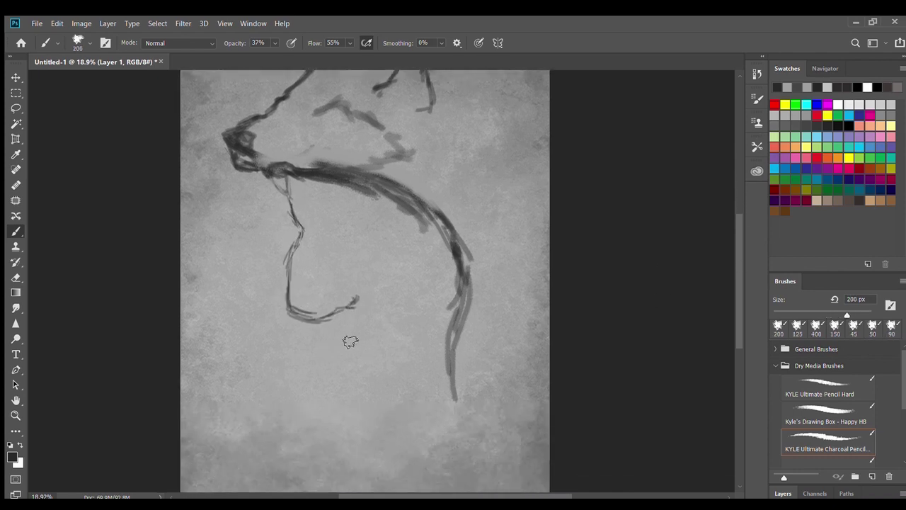
left_click_drag(256, 166, 425, 202)
left_click_drag(368, 181, 385, 233)
left_click_drag(397, 201, 425, 269)
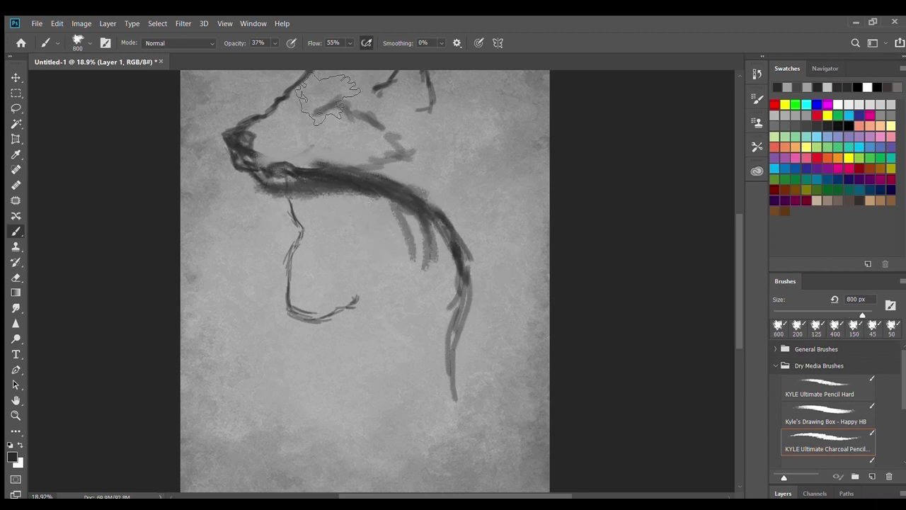
- Paint the man's dark eyebrows and cheek shading, switching the brush between 300 and 500 px
key("bracketleft")
key("bracketleft")
key("bracketleft")
mouse_move(318, 225)
left_mouse_down()
mouse_move(383, 230)
mouse_move(401, 254)
left_mouse_up()
key("bracketright")
key("bracketright")
key("bracketright")
left_click_drag(319, 242, 393, 262)
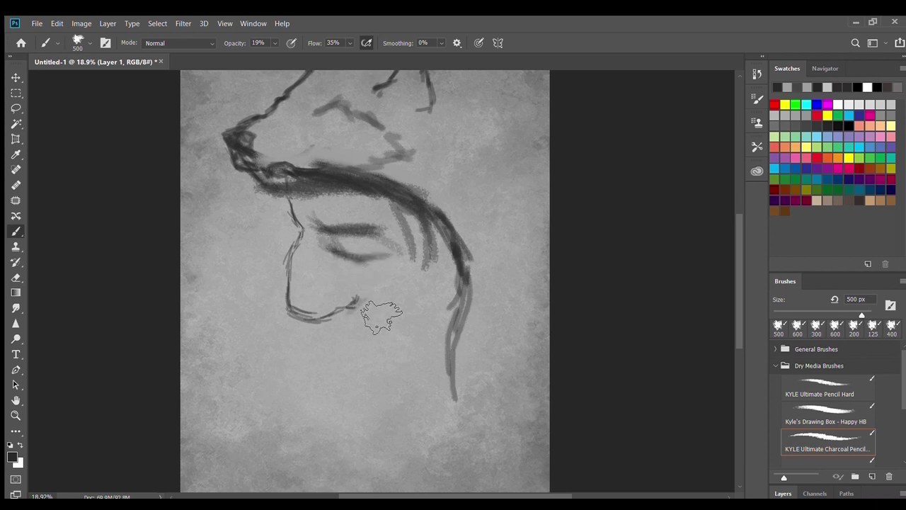
left_click_drag(343, 282, 425, 304)
key("bracketleft")
left_click_drag(354, 290, 449, 319)
left_click_drag(375, 318, 382, 354)
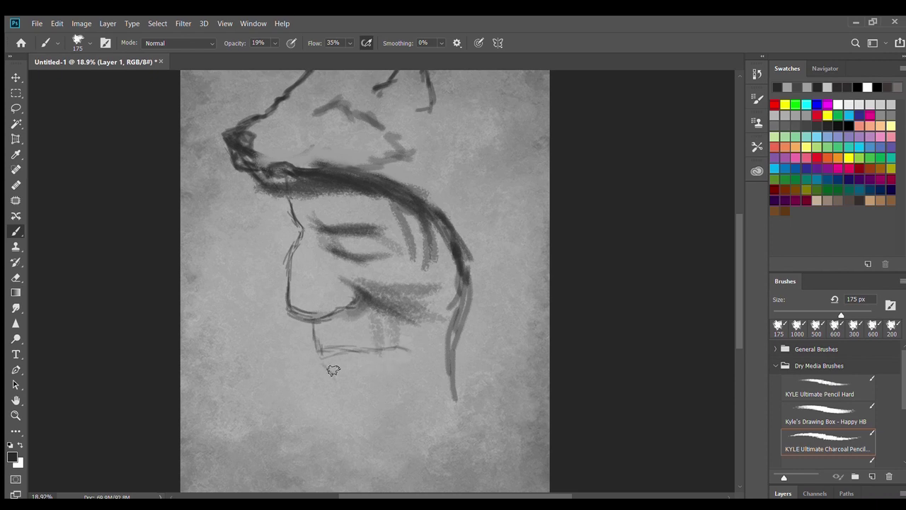
- Paint the dark curved chin, then darken the wolf's forehead and the area left of the face
left_click_drag(330, 382, 450, 372)
key("bracketright")
key("bracketright")
key("bracketright")
mouse_move(305, 169)
left_mouse_down()
mouse_move(311, 141)
mouse_move(284, 135)
mouse_move(297, 156)
mouse_move(322, 154)
left_mouse_up()
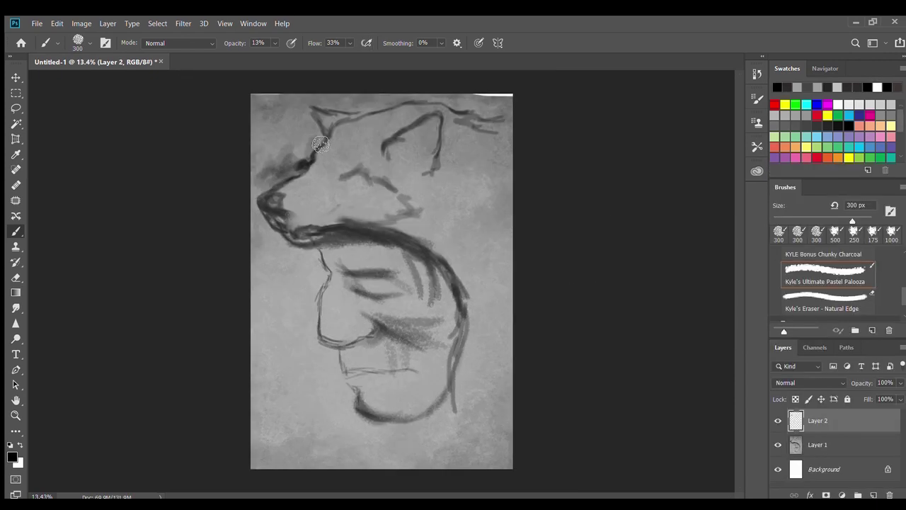
mouse_move(320, 251)
left_mouse_down()
mouse_move(314, 314)
mouse_move(299, 334)
mouse_move(326, 315)
mouse_move(284, 269)
mouse_move(304, 354)
mouse_move(340, 386)
mouse_move(355, 423)
mouse_move(305, 407)
left_mouse_up()
key("bracketright")
key("bracketright")
key("bracketright")
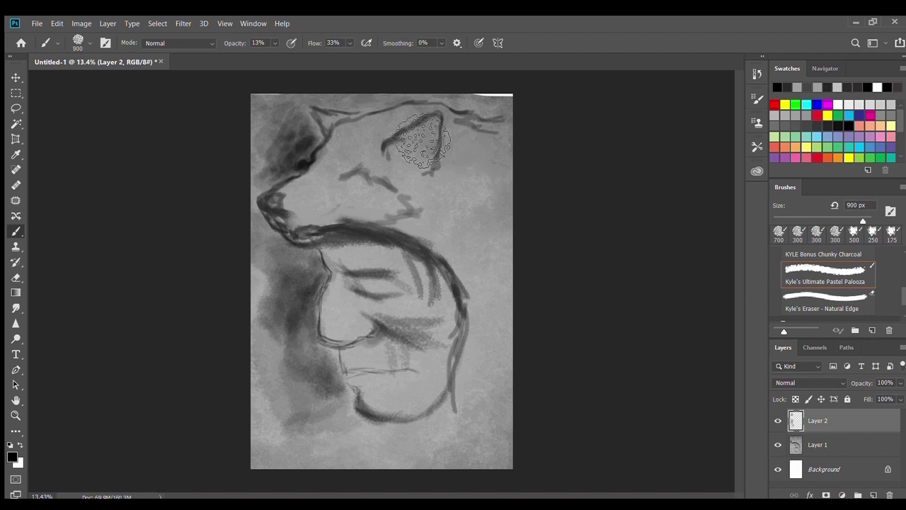
- Darken the background along the canvas top edge
key("bracketleft")
key("bracketleft")
key("bracketleft")
key("bracketright")
key("bracketright")
left_click_drag(275, 43, 300, 53)
mouse_move(521, 129)
left_mouse_down()
mouse_move(369, 106)
mouse_move(269, 134)
mouse_move(293, 111)
left_mouse_up()
- At lower opacity with a 600–700 px brush, darken the top-left corner and left side
key("0")
key("4")
key("bracketright")
key("bracketright")
key("bracketright")
key("bracketright")
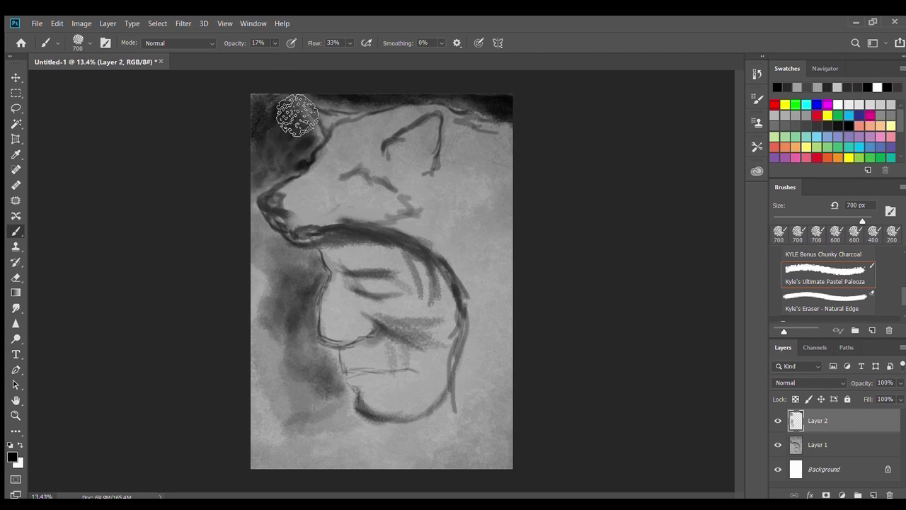
mouse_move(284, 385)
left_mouse_down()
mouse_move(322, 470)
mouse_move(374, 461)
left_mouse_up()
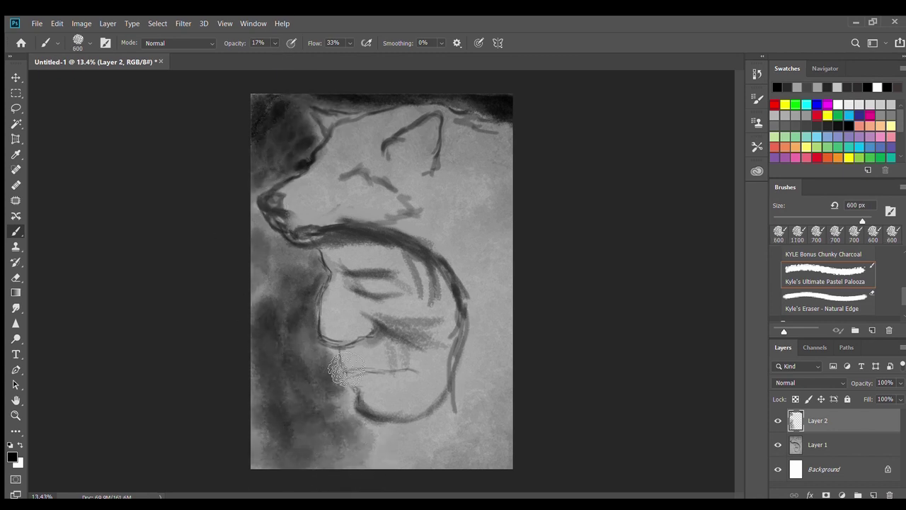
key("bracketleft")
key("bracketleft")
key("bracketleft")
mouse_move(253, 203)
left_mouse_down()
mouse_move(267, 237)
mouse_move(283, 162)
left_mouse_up()
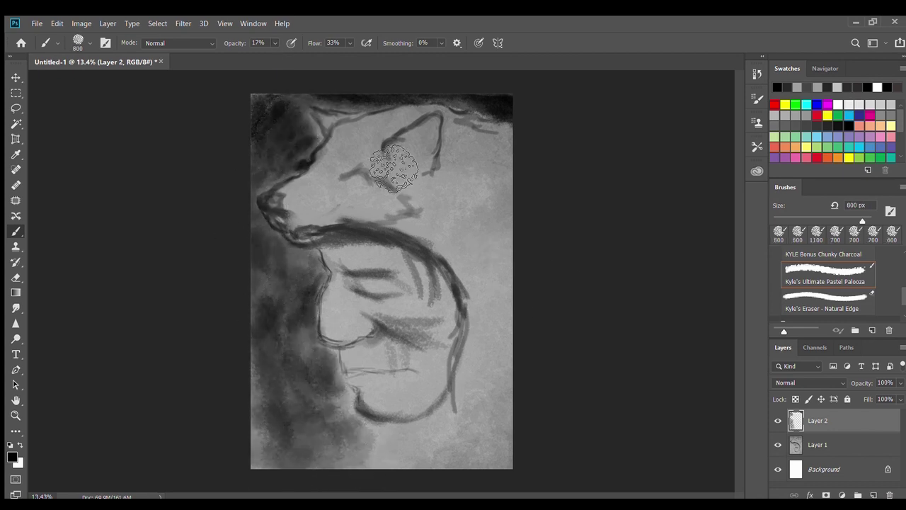
key("bracketleft")
key("bracketleft")
key("bracketleft")
scroll(364, 81, "up", 2)
scroll(330, 122, "up", 2)
scroll(330, 122, "up", 1)
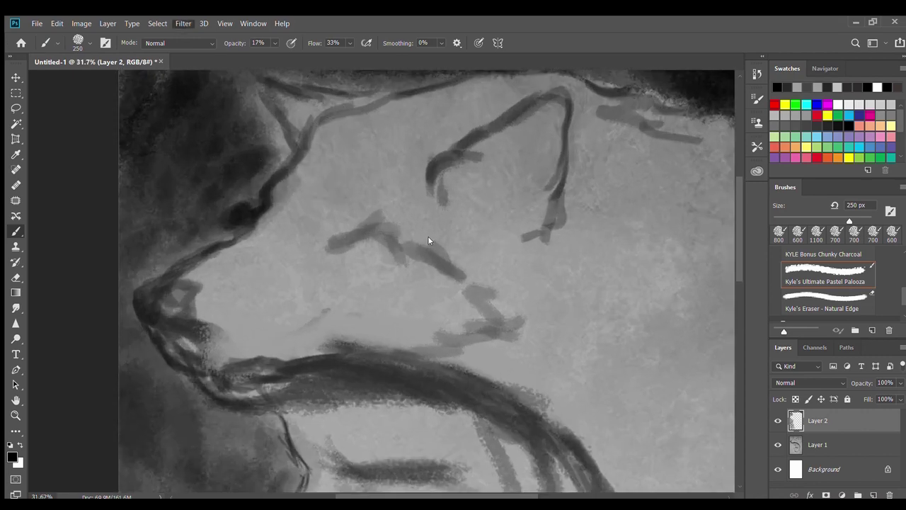
- On Layer 1, sample a light grey and paint highlights across the muzzle and right-side fur
key("alt+bracketleft")
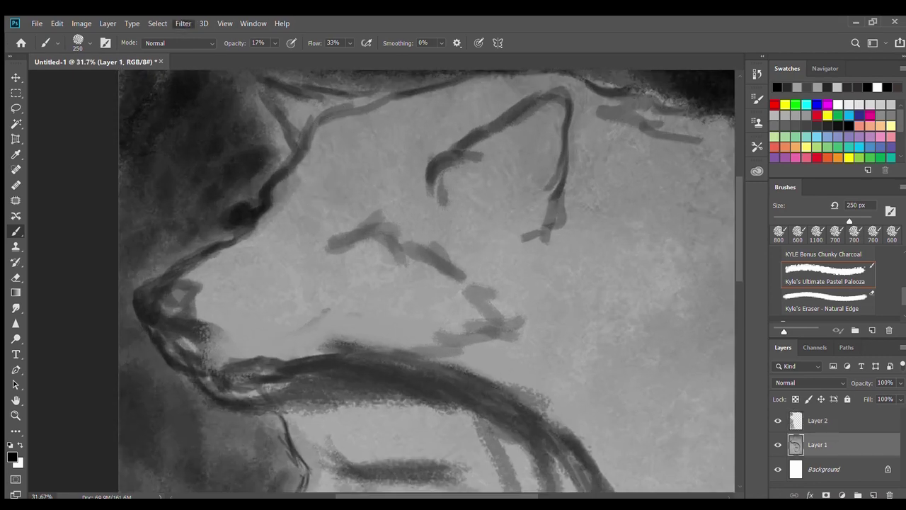
scroll(651, 146, "down", 1)
key("2")
key("8")
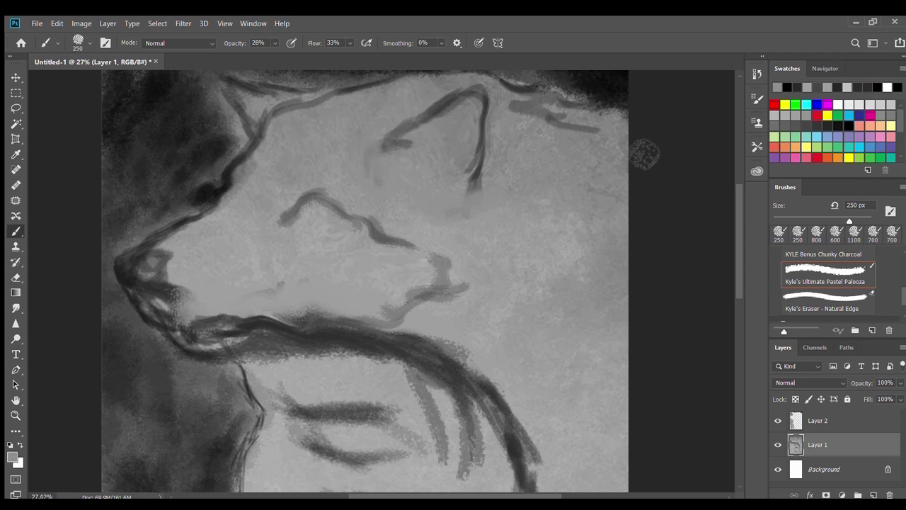
left_click(510, 252, "alt")
key("1")
key("7")
mouse_move(449, 253)
left_mouse_down()
mouse_move(488, 263)
mouse_move(545, 249)
left_mouse_up()
key("bracketright")
key("bracketright")
mouse_move(596, 302)
left_mouse_down()
mouse_move(648, 197)
mouse_move(595, 384)
mouse_move(542, 390)
mouse_move(623, 440)
left_mouse_up()
scroll(425, 283, "up", 2)
key("bracketleft")
key("bracketleft")
key("bracketleft")
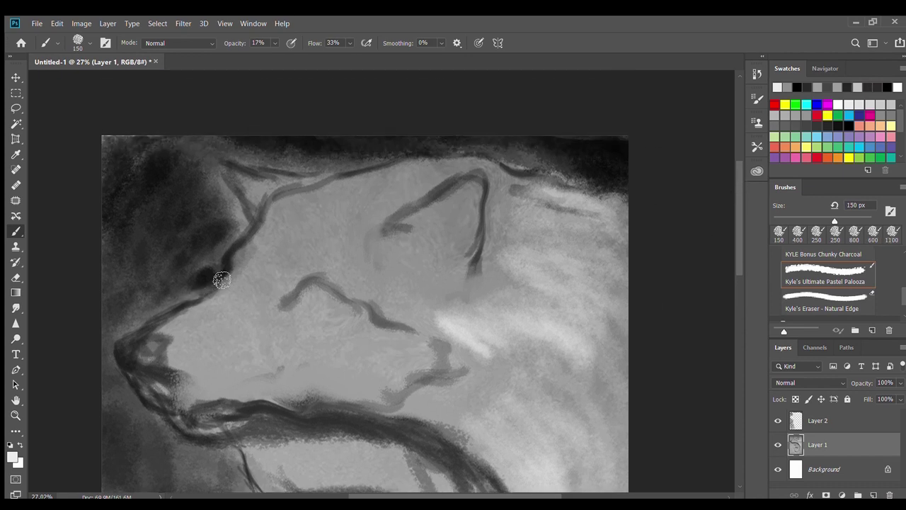
- On Layer 2, highlight the wolf's jaw, forehead top, inner ear and brow
key("alt+bracketright")
mouse_move(212, 273)
left_mouse_down()
mouse_move(109, 372)
mouse_move(102, 342)
mouse_move(264, 209)
left_mouse_up()
left_click_drag(228, 166, 319, 173)
mouse_move(445, 178)
left_mouse_down()
mouse_move(425, 195)
mouse_move(408, 233)
left_mouse_up()
mouse_move(286, 295)
left_mouse_down()
mouse_move(311, 268)
mouse_move(340, 283)
mouse_move(335, 361)
mouse_move(313, 358)
mouse_move(433, 386)
mouse_move(415, 347)
mouse_move(415, 390)
mouse_move(304, 375)
left_mouse_up()
- Brighten the wolf's muzzle and cheek with a broad 250 px light stroke
key("bracketright")
key("bracketright")
key("bracketright")
mouse_move(262, 280)
left_mouse_down()
mouse_move(282, 260)
mouse_move(259, 269)
mouse_move(255, 293)
mouse_move(161, 325)
mouse_move(203, 359)
mouse_move(273, 314)
mouse_move(243, 380)
mouse_move(277, 365)
mouse_move(367, 367)
left_mouse_up()
key("bracketleft")
key("bracketleft")
key("bracketleft")
key("bracketright")
key("bracketright")
key("bracketright")
key("3")
key("1")
- Zoom in and set a 60 px brush at 78% flow on Layer 1
scroll(385, 293, "down", 5)
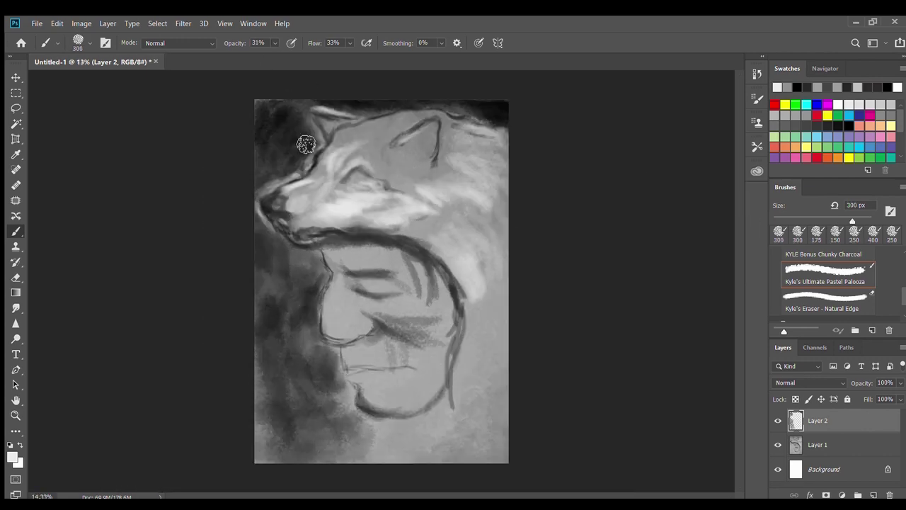
scroll(380, 204, "up", 6)
scroll(381, 146, "up", 3)
key("bracketleft")
key("bracketleft")
key("bracketleft")
left_click(818, 443)
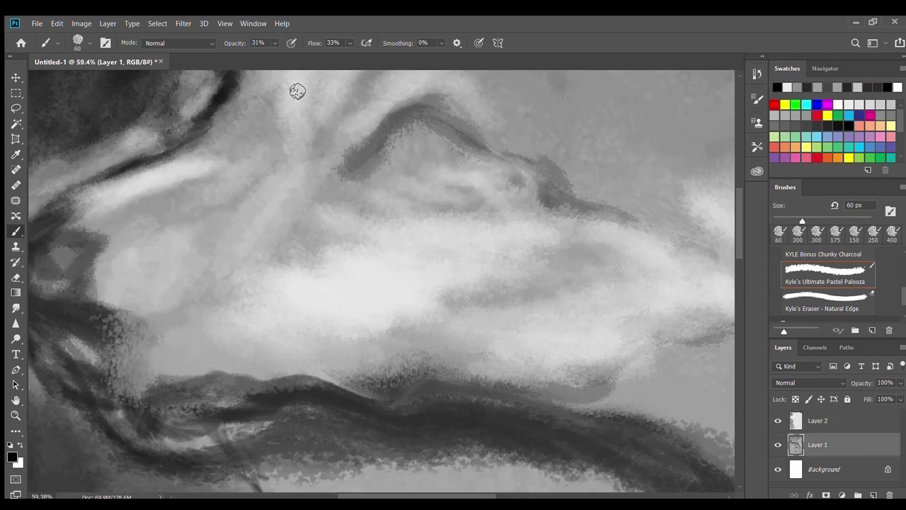
key("shift+7")
key("shift+8")
- Draw the wolf's dark eye ridge, upper eye line and lower eyelid
left_click_drag(385, 151, 354, 170)
mouse_move(411, 119)
left_mouse_down()
mouse_move(404, 125)
mouse_move(489, 126)
left_mouse_up()
left_click_drag(417, 115, 507, 124)
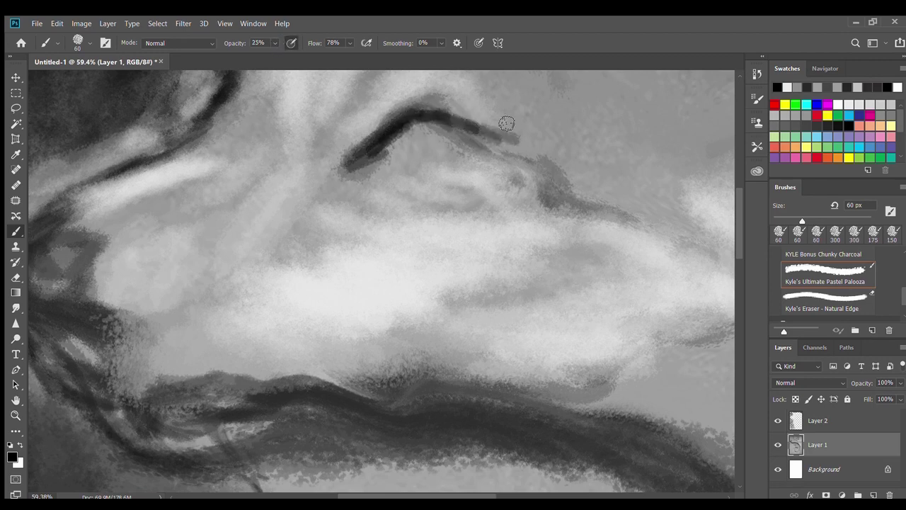
left_click_drag(344, 186, 461, 152)
mouse_move(369, 180)
left_mouse_down()
mouse_move(463, 150)
mouse_move(376, 174)
mouse_move(432, 153)
mouse_move(411, 141)
left_mouse_up()
key("ctrl+minus")
key("ctrl+minus")
key("ctrl+0")
- On Layer 2 with a 150 px brush, soften the shading across the wolf's forehead above the eye
scroll(339, 83, "up", 2)
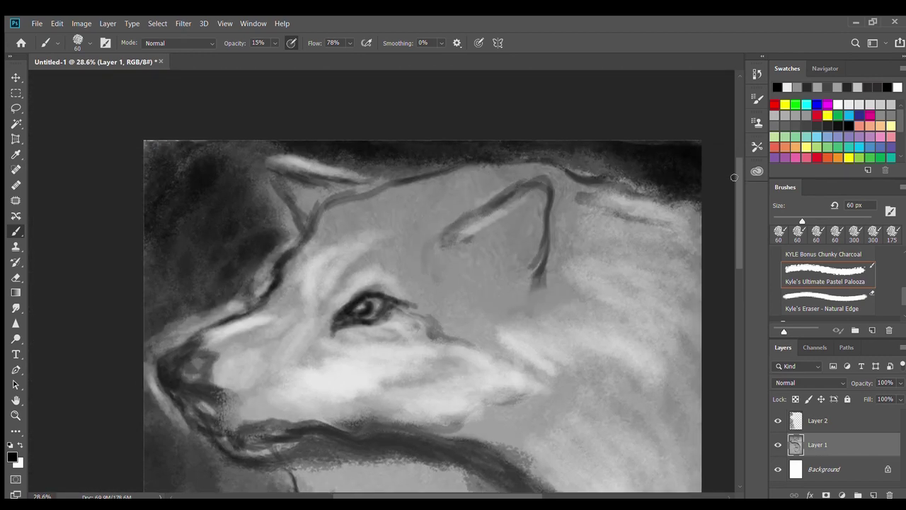
left_click(818, 420)
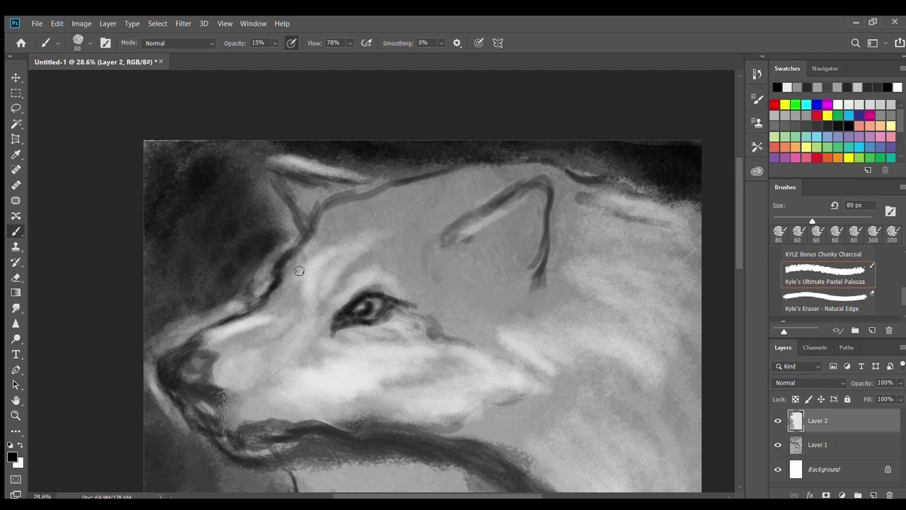
key("bracketright")
key("bracketright")
key("bracketright")
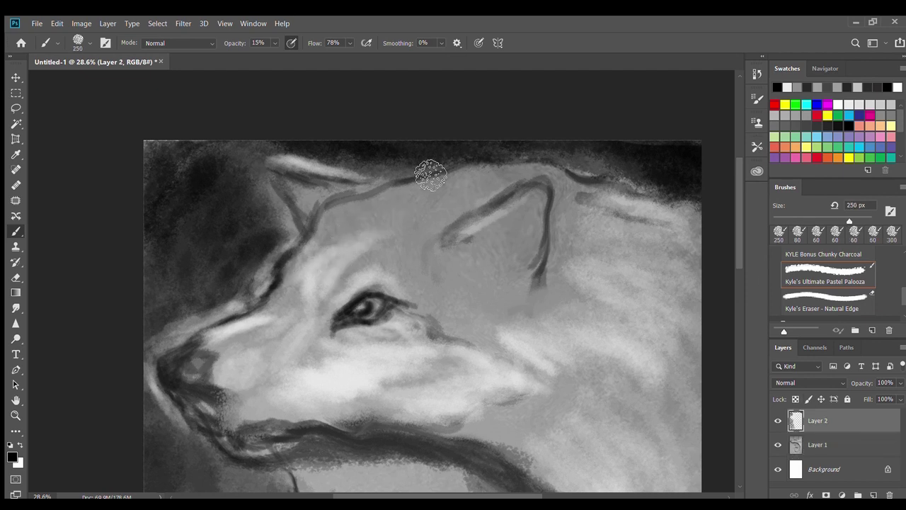
key("bracketleft")
key("bracketleft")
key("bracketleft")
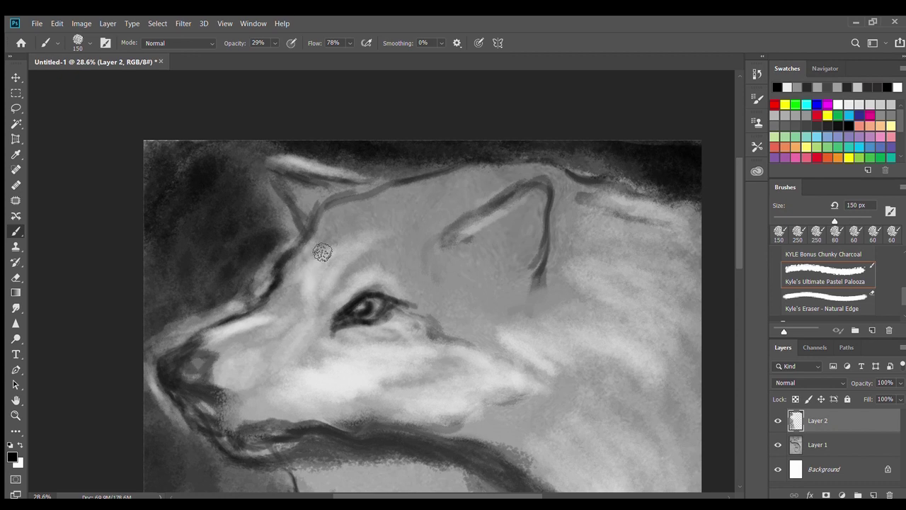
left_click_drag(314, 285, 343, 231)
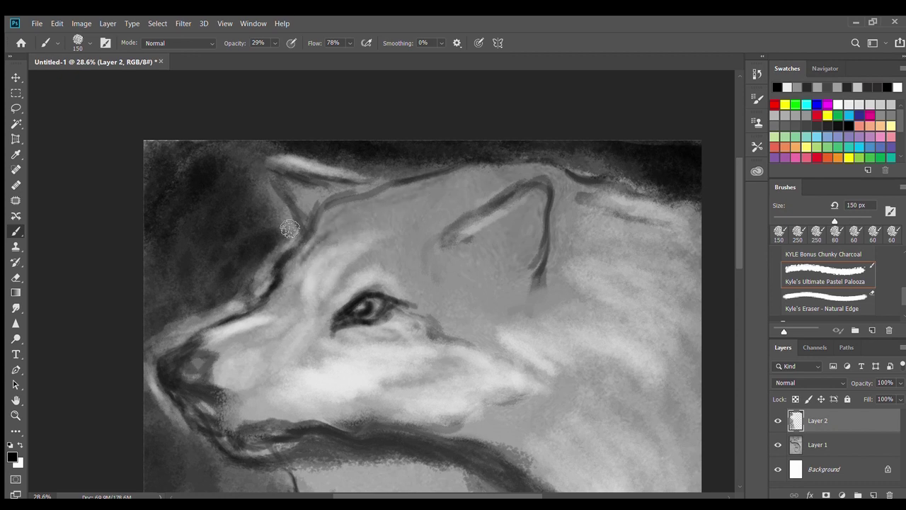
left_click_drag(434, 186, 329, 263)
left_click(849, 311)
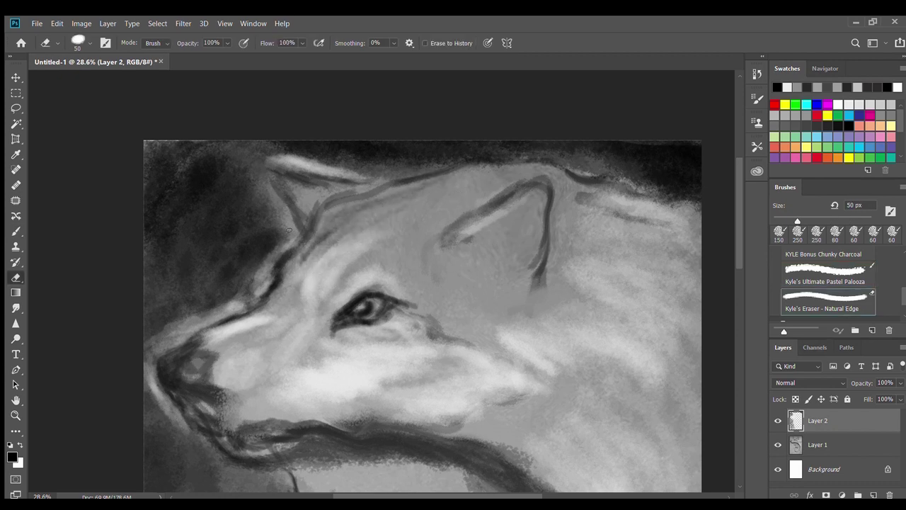
key("b")
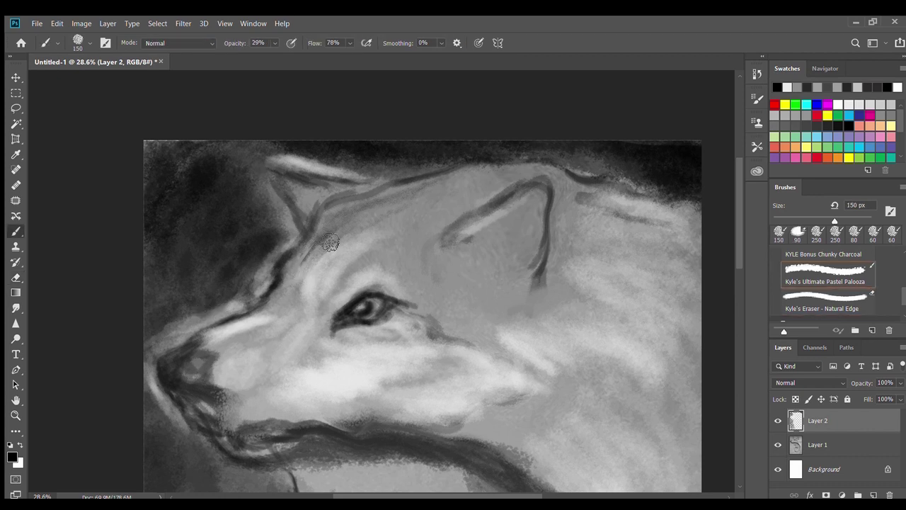
scroll(894, 298, "up", 1)
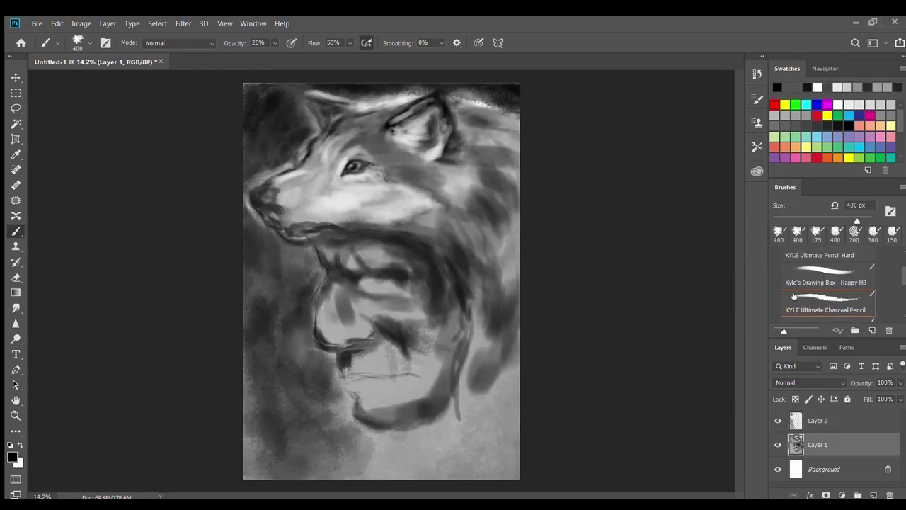
- With the 80 px Pastel Palooza brush, draw the man's closed eye and eyelid lines
scroll(825, 290, "down", 2)
scroll(824, 291, "down", 2)
left_click(825, 275)
scroll(298, 331, "up", 5)
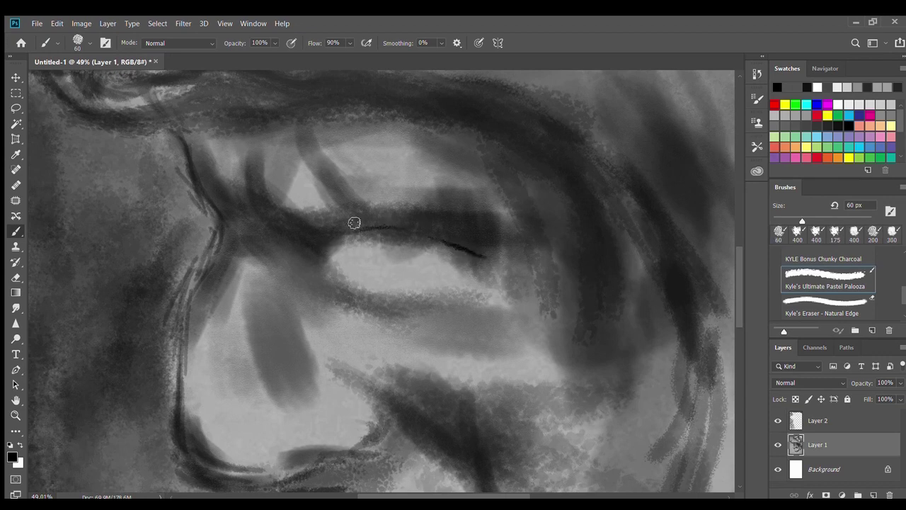
key("bracketright")
key("bracketright")
left_click_drag(383, 242, 334, 255)
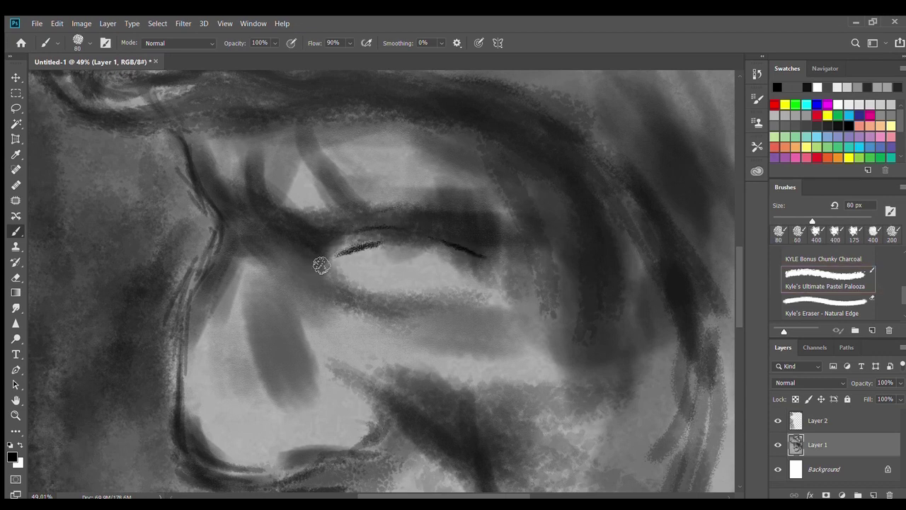
left_click_drag(500, 283, 386, 243)
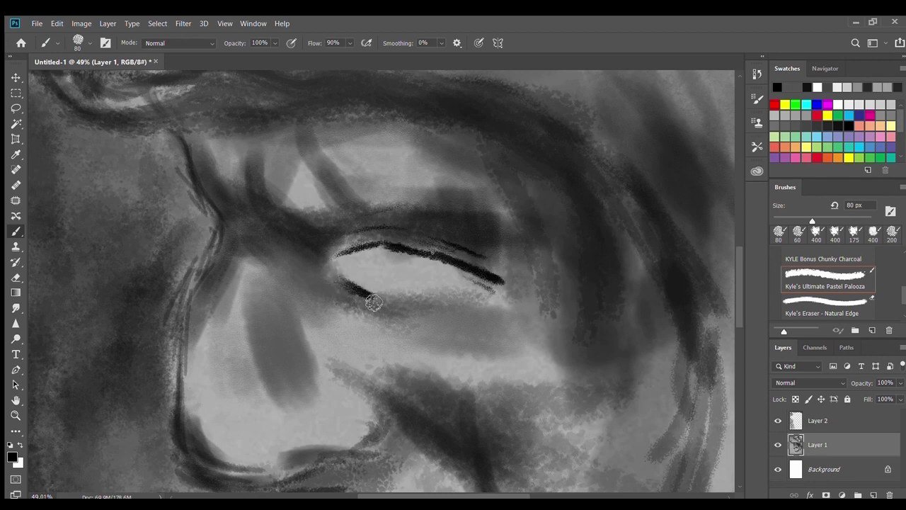
left_click_drag(364, 297, 451, 292)
- Paint thick black strokes beside the nose, across the cheek, and a long mouth line
scroll(368, 294, "down", 2)
scroll(368, 354, "down", 3)
scroll(375, 396, "up", 3)
scroll(366, 401, "up", 1)
left_click_drag(303, 343, 344, 337)
left_click_drag(369, 294, 414, 322)
left_click_drag(295, 380, 327, 358)
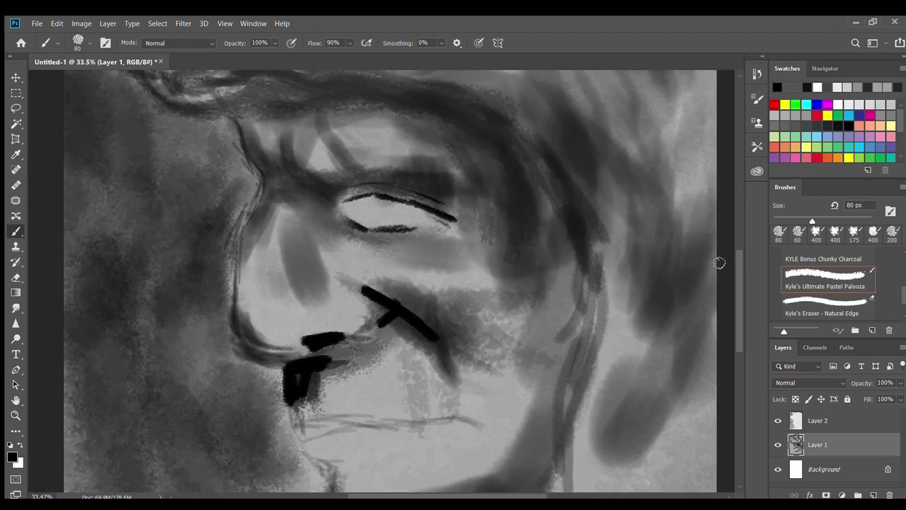
left_click_drag(290, 421, 388, 410)
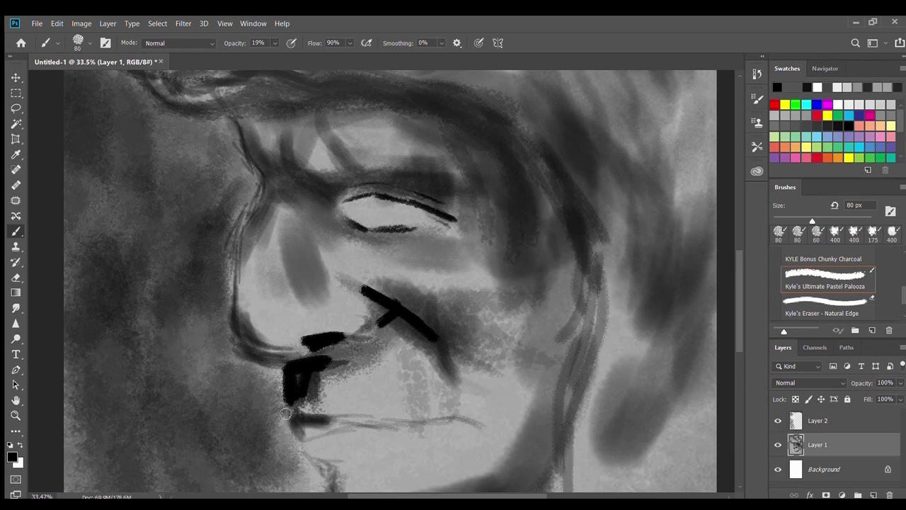
- Extend the mouth line, paint a dark jawline and darken the chin curve
left_click_drag(389, 410, 481, 424)
key("bracketleft")
left_click_drag(306, 456, 405, 448)
left_click_drag(737, 276, 737, 307)
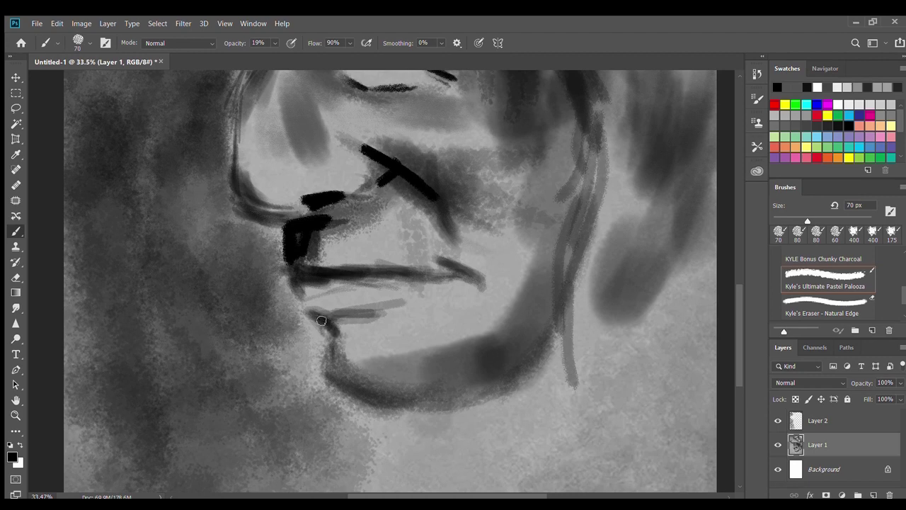
mouse_move(320, 361)
left_mouse_down()
mouse_move(358, 415)
mouse_move(489, 397)
mouse_move(584, 317)
left_mouse_up()
key("bracketright")
key("bracketright")
key("bracketright")
mouse_move(337, 423)
left_mouse_down()
mouse_move(455, 417)
mouse_move(601, 212)
left_mouse_up()
left_click_drag(347, 338, 333, 354)
- Shade the chin, lips and cheek in grey up to the nose bridge
mouse_move(369, 318)
left_mouse_down()
mouse_move(355, 370)
mouse_move(446, 327)
left_mouse_up()
left_click_drag(363, 311, 428, 293)
mouse_move(515, 297)
left_mouse_down()
mouse_move(446, 315)
mouse_move(361, 319)
left_mouse_up()
mouse_move(305, 287)
left_mouse_down()
mouse_move(432, 303)
mouse_move(489, 297)
left_mouse_up()
left_click_drag(482, 283, 538, 244)
scroll(732, 304, "up", 3)
mouse_move(347, 234)
left_mouse_down()
mouse_move(394, 262)
mouse_move(438, 311)
mouse_move(489, 332)
mouse_move(587, 249)
mouse_move(571, 227)
mouse_move(501, 298)
mouse_move(401, 330)
mouse_move(404, 306)
left_mouse_up()
- Switch to white and brighten the tip, side and bridge of the nose
key("bracketright")
key("x")
left_click_drag(378, 257, 305, 290)
key("bracketleft")
mouse_move(262, 245)
left_mouse_down()
mouse_move(255, 202)
mouse_move(283, 269)
mouse_move(333, 212)
left_mouse_up()
- Brighten the forehead above the eye with a 250 px white brush at 24% flow
key("bracketright")
key("bracketright")
key("bracketright")
mouse_move(405, 146)
left_mouse_down()
mouse_move(396, 127)
mouse_move(439, 142)
left_mouse_up()
key("shift+2")
key("shift+4")
left_click_drag(404, 112, 426, 128)
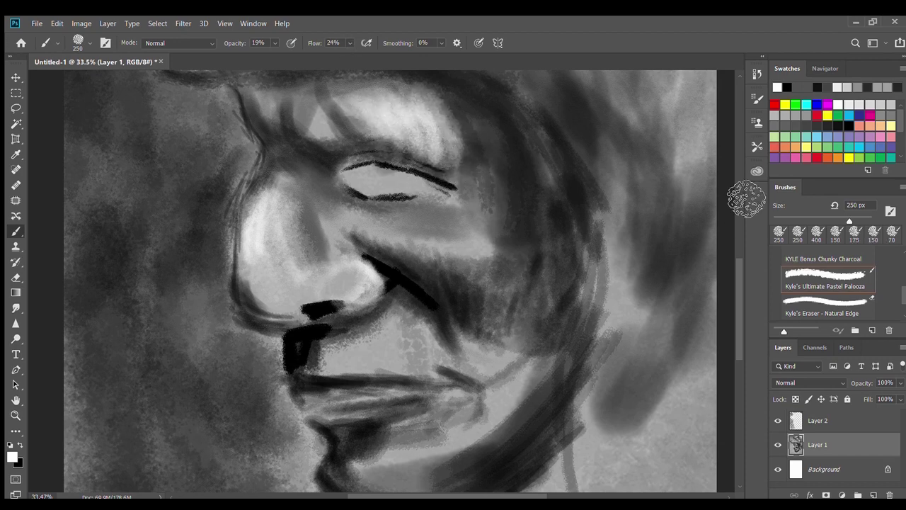
scroll(361, 216, "down", 5)
scroll(362, 216, "up", 2)
- With black and a smaller brush, paint a dark line down the brow contour
scroll(366, 214, "down", 1)
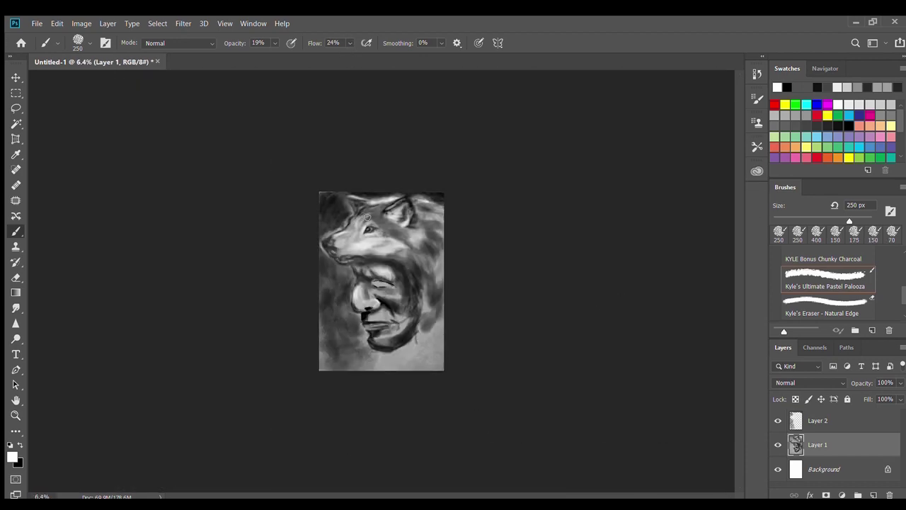
scroll(367, 207, "up", 2)
scroll(327, 250, "up", 4)
key("x")
key("bracketleft")
key("bracketleft")
key("bracketleft")
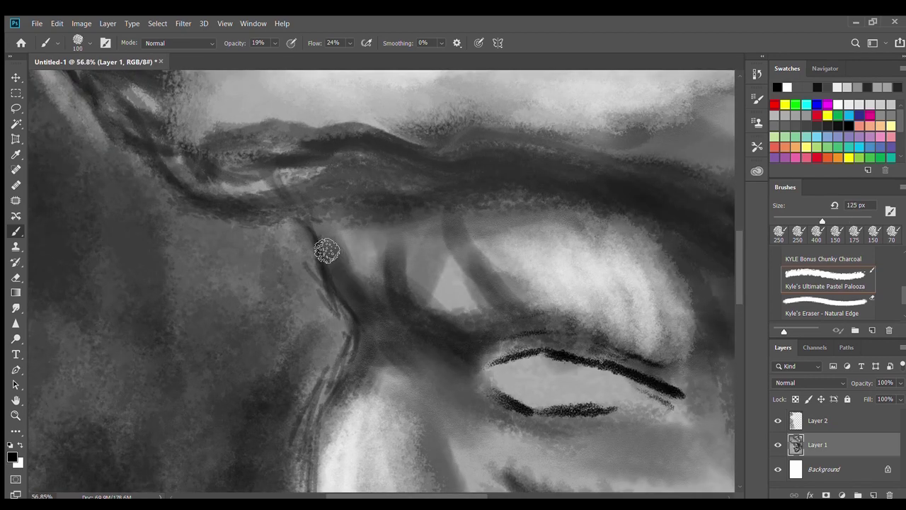
left_click_drag(318, 227, 347, 280)
- Use a charcoal pencil brush to paint black strokes from the brow toward the nose
key("bracketright")
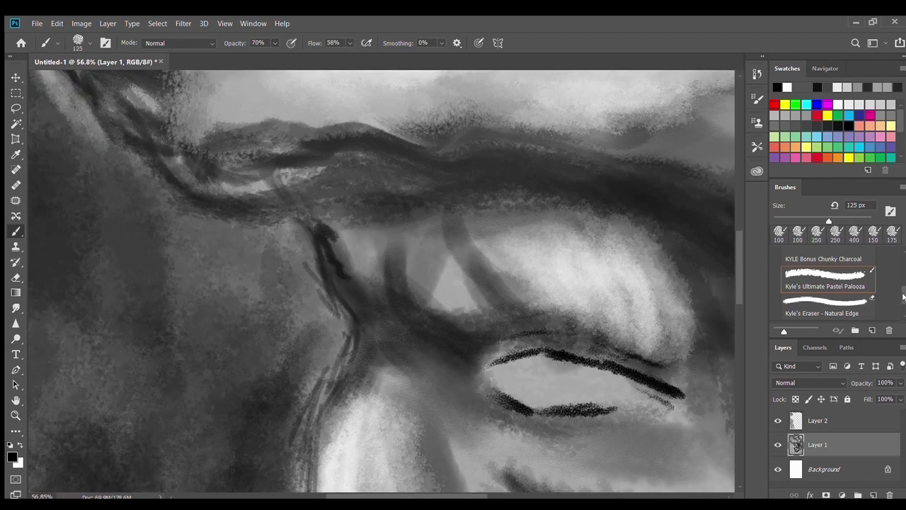
scroll(903, 296, "up", 3)
left_click(825, 296)
left_click_drag(322, 230, 322, 404)
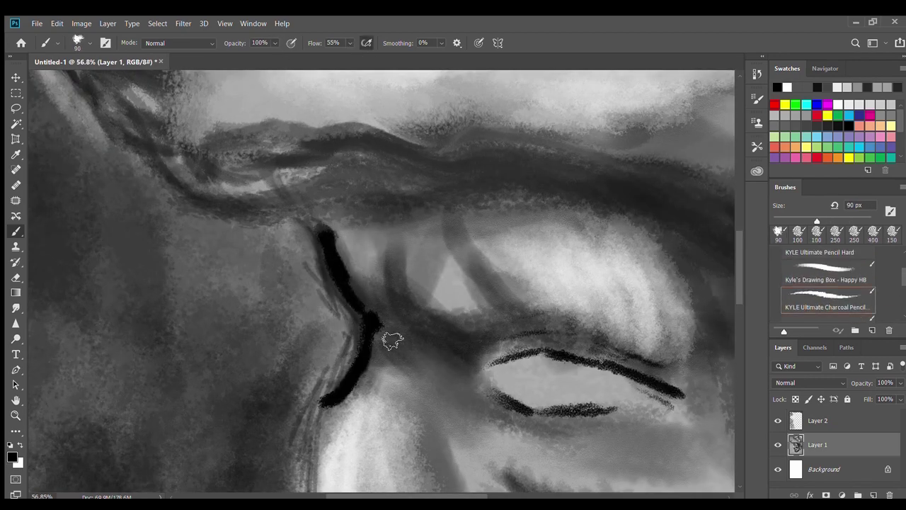
left_click_drag(383, 340, 414, 361)
left_click_drag(527, 322, 411, 327)
- At 30% opacity, layer grey over the brow, then shade around the eye with a 70 px brush
key("3")
mouse_move(332, 226)
left_mouse_down()
mouse_move(370, 297)
mouse_move(450, 384)
mouse_move(510, 330)
left_mouse_up()
left_click_drag(404, 269, 530, 323)
key("bracketleft")
key("bracketleft")
mouse_move(453, 417)
left_mouse_down()
mouse_move(528, 370)
mouse_move(549, 409)
mouse_move(590, 370)
mouse_move(556, 385)
mouse_move(527, 357)
mouse_move(562, 403)
mouse_move(538, 368)
mouse_move(550, 404)
left_mouse_up()
- Fit the painting in the window and darken the upper eyelid above the iris
key("ctrl+0")
scroll(309, 263, "up", 5)
mouse_move(473, 317)
left_mouse_down()
mouse_move(436, 339)
mouse_move(446, 349)
left_mouse_up()
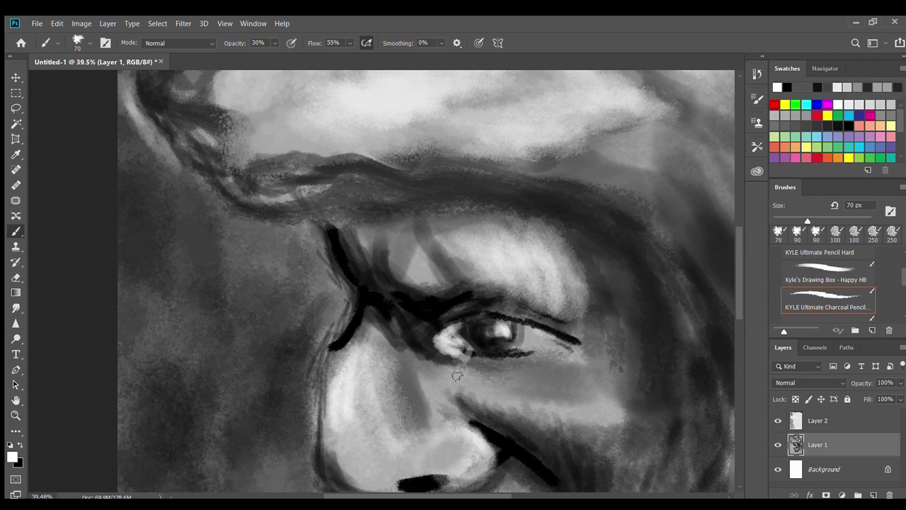
scroll(453, 331, "down", 4)
scroll(453, 331, "down", 3)
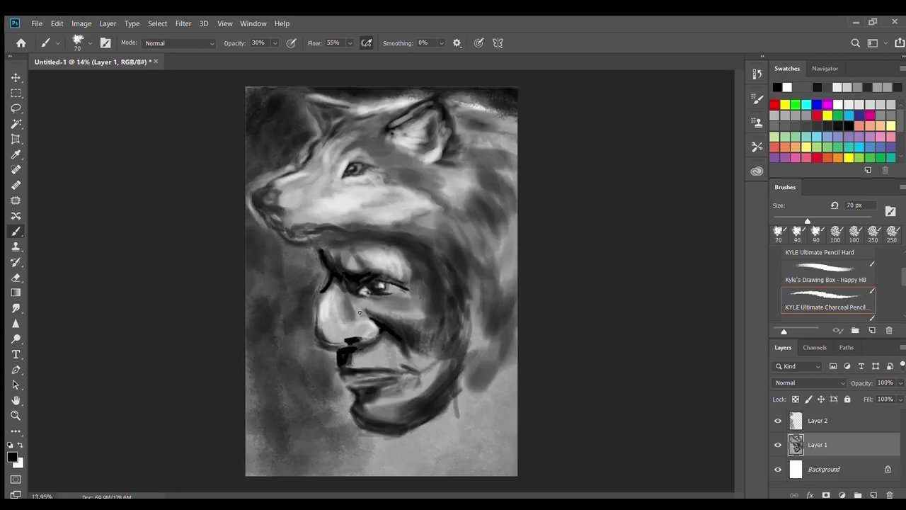
scroll(359, 224, "up", 8)
- In mid grey at 175 px, darken the nose bridge and paint hair strands above the brow
left_click(789, 127)
key("bracketright")
key("bracketright")
key("bracketright")
mouse_move(354, 182)
left_mouse_down()
mouse_move(370, 125)
mouse_move(354, 226)
mouse_move(319, 254)
left_mouse_up()
scroll(734, 289, "up", 3)
mouse_move(597, 136)
left_mouse_down()
mouse_move(449, 134)
mouse_move(411, 146)
mouse_move(425, 226)
left_mouse_up()
- With an 80 px brush, darken the lash line, lower eyelid and under-eye creases
key("bracketleft")
key("bracketleft")
key("bracketleft")
mouse_move(524, 244)
left_mouse_down()
mouse_move(600, 261)
mouse_move(649, 252)
left_mouse_up()
left_click_drag(559, 266, 644, 292)
left_click_drag(531, 300, 566, 329)
mouse_move(527, 347)
left_mouse_down()
mouse_move(626, 347)
mouse_move(439, 311)
mouse_move(489, 329)
left_mouse_up()
mouse_move(453, 301)
left_mouse_down()
mouse_move(542, 298)
mouse_move(474, 309)
mouse_move(552, 297)
mouse_move(577, 280)
left_mouse_up()
- Add white highlights along the upper lid, lower lid and under-eye area
key("x")
mouse_move(489, 248)
left_mouse_down()
mouse_move(587, 283)
mouse_move(524, 254)
mouse_move(580, 279)
left_mouse_up()
mouse_move(474, 303)
left_mouse_down()
mouse_move(567, 294)
mouse_move(553, 333)
mouse_move(524, 333)
left_mouse_up()
key("bracketright")
key("bracketright")
mouse_move(628, 330)
left_mouse_down()
mouse_move(667, 259)
mouse_move(602, 290)
left_mouse_up()
scroll(623, 298, "down", 3)
- Add dark strokes on the cheek beside the eye, then light 125 px strokes across it
key("x")
mouse_move(570, 244)
left_mouse_down()
mouse_move(549, 283)
mouse_move(669, 304)
left_mouse_up()
left_click_drag(630, 245, 683, 333)
key("x")
key("bracketright")
left_click_drag(468, 242, 570, 297)
- At 13% opacity, brighten the cheek and nose with broad 300 px light strokes
key("1")
key("3")
mouse_move(580, 258)
left_mouse_down()
mouse_move(630, 269)
mouse_move(589, 267)
mouse_move(637, 312)
left_mouse_up()
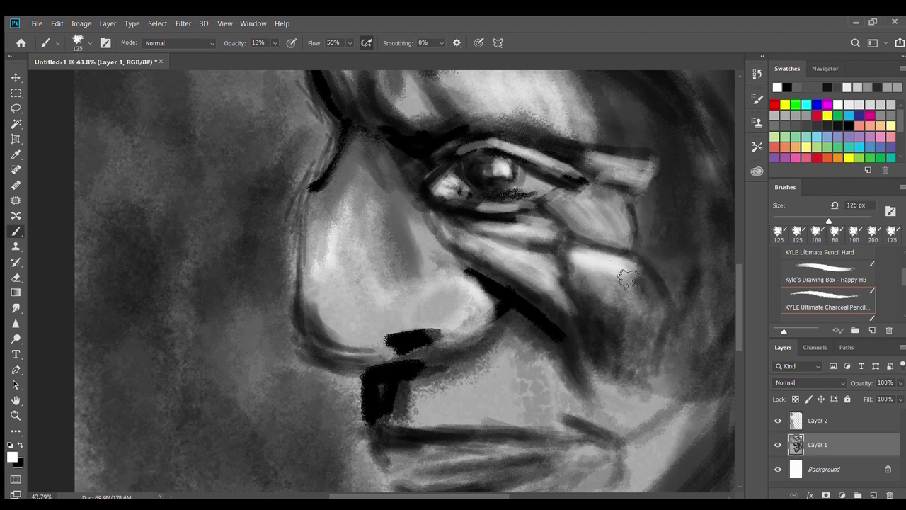
key("bracketright")
key("bracketright")
key("bracketright")
left_click_drag(623, 219, 708, 340)
left_click_drag(594, 213, 517, 269)
mouse_move(380, 287)
left_mouse_down()
mouse_move(340, 198)
mouse_move(318, 283)
left_mouse_up()
- Brighten the cheek with another light stroke using a 150 px brush
key("bracketleft")
key("bracketleft")
key("bracketleft")
scroll(386, 308, "down", 8)
scroll(387, 308, "up", 5)
scroll(368, 283, "down", 4)
scroll(341, 252, "up", 4)
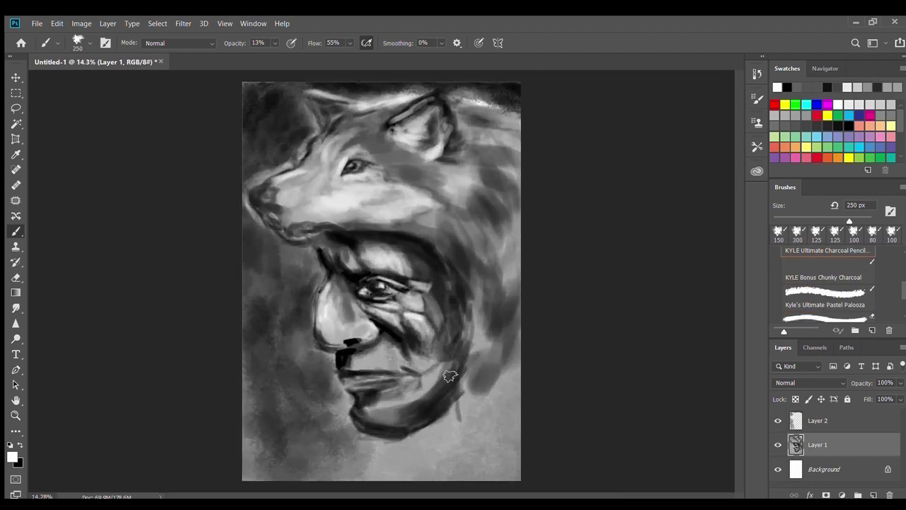
mouse_move(434, 351)
left_mouse_down()
mouse_move(440, 358)
mouse_move(414, 406)
left_mouse_up()
- With a 400 px dark brush, darken the jaw, chin, brow area and lip line
key("bracketright")
key("bracketright")
key("bracketright")
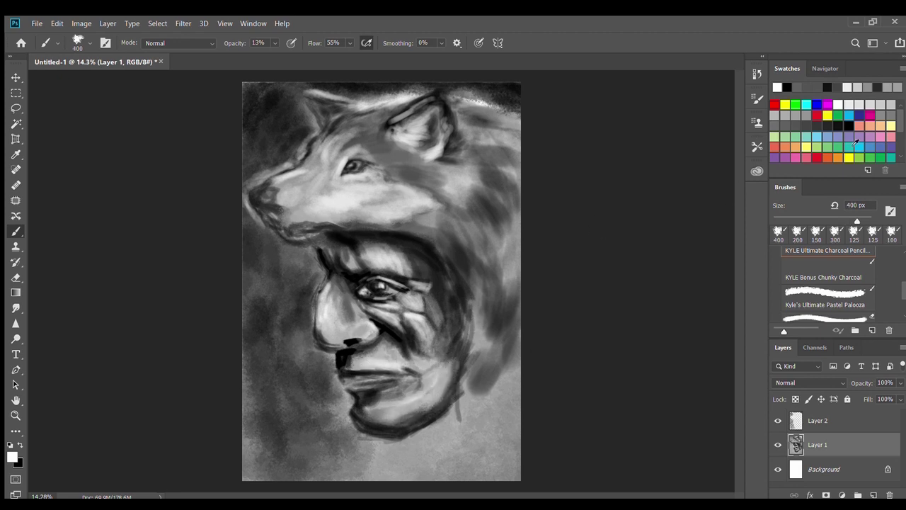
left_click(414, 406, "alt")
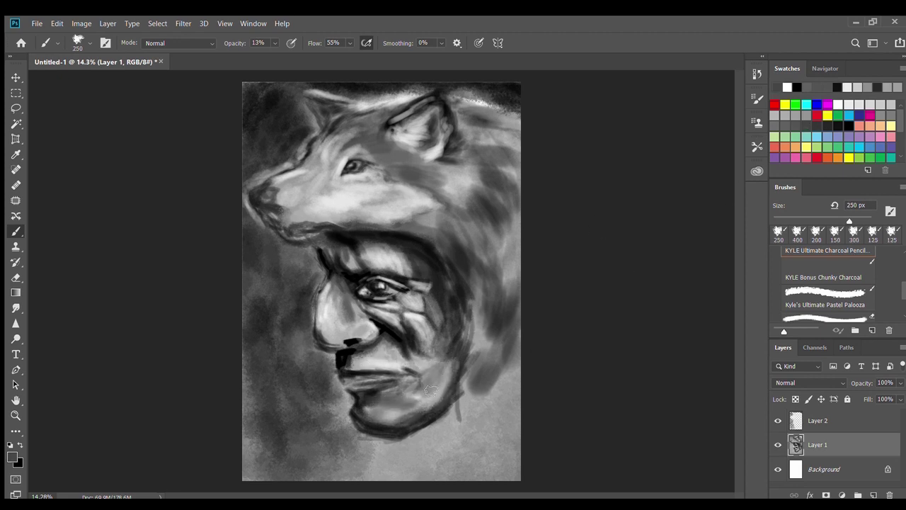
mouse_move(453, 390)
left_mouse_down()
mouse_move(396, 424)
mouse_move(370, 394)
left_mouse_up()
mouse_move(326, 273)
left_mouse_down()
mouse_move(329, 322)
mouse_move(368, 270)
left_mouse_up()
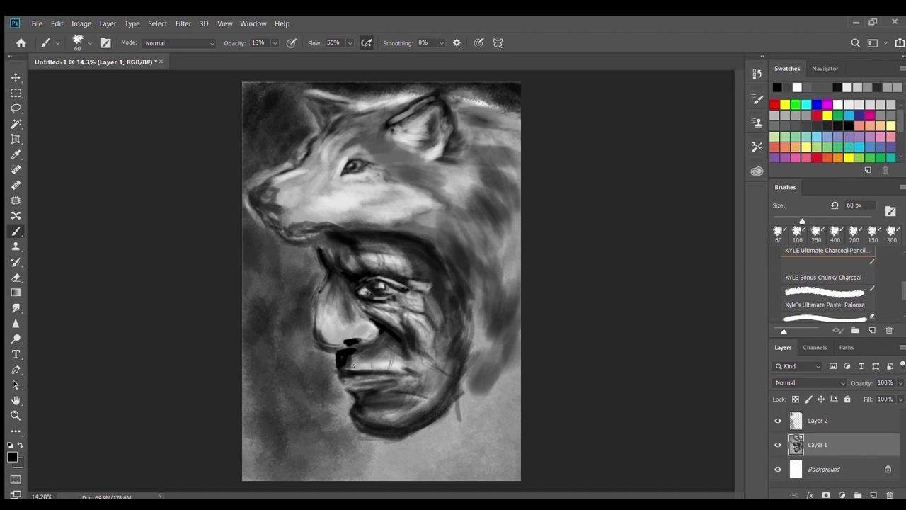
scroll(391, 345, "up", 5)
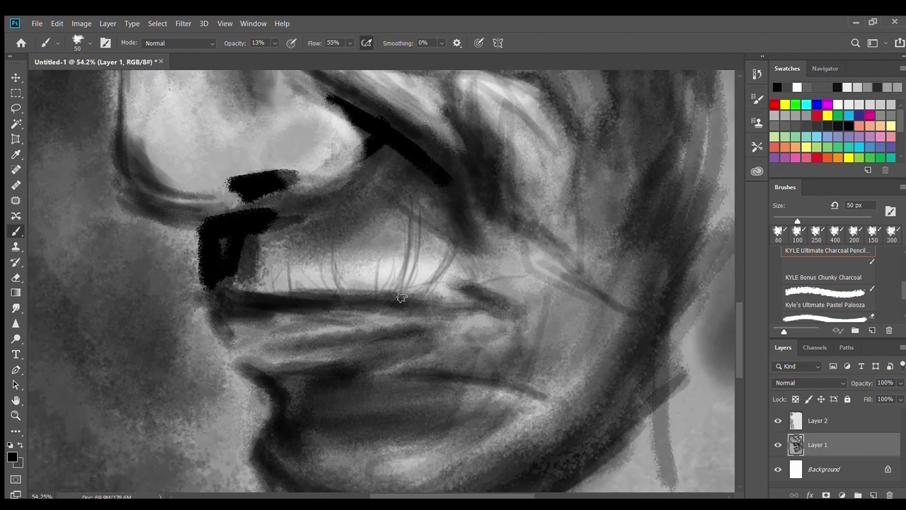
mouse_move(340, 300)
left_mouse_down()
mouse_move(524, 340)
mouse_move(481, 283)
mouse_move(510, 312)
left_mouse_up()
- Add white highlights to the upper and lower lips at 125 px and 80 px
key("bracketright")
key("bracketright")
key("bracketright")
key("x")
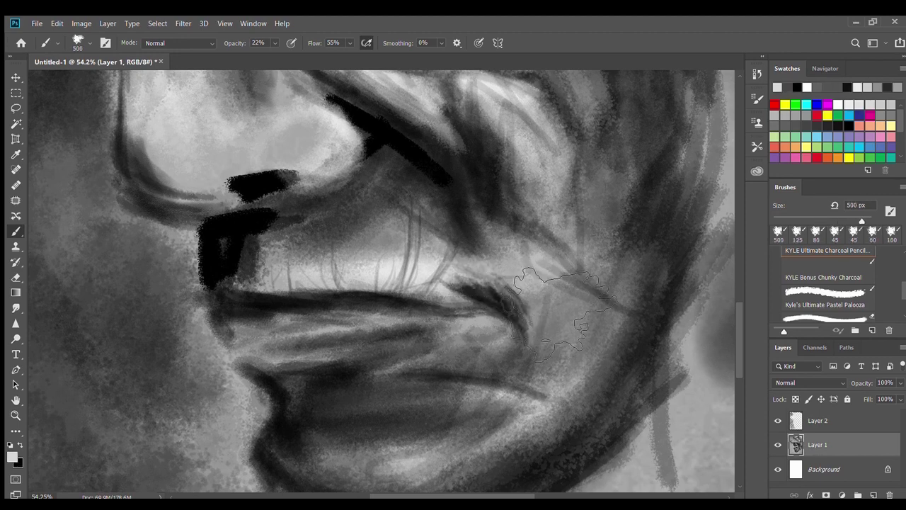
left_click_drag(425, 287, 403, 209)
left_click_drag(375, 290, 336, 234)
key("bracketleft")
key("bracketleft")
key("bracketleft")
left_click_drag(354, 322, 311, 343)
mouse_move(375, 340)
left_mouse_down()
mouse_move(330, 347)
mouse_move(404, 333)
mouse_move(300, 344)
left_mouse_up()
- Deepen the mouth line in black and paint grey over the dark patch above the lip
key("bracketright")
key("bracketright")
key("bracketright")
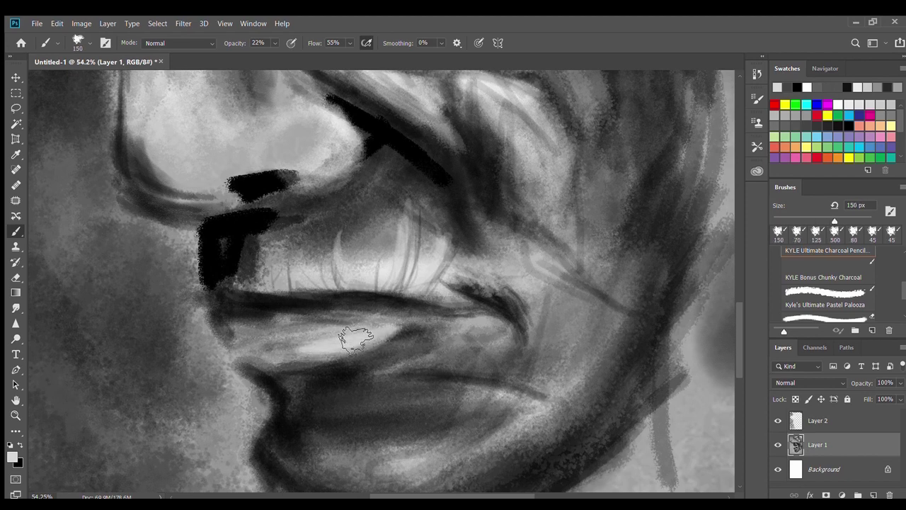
key("x")
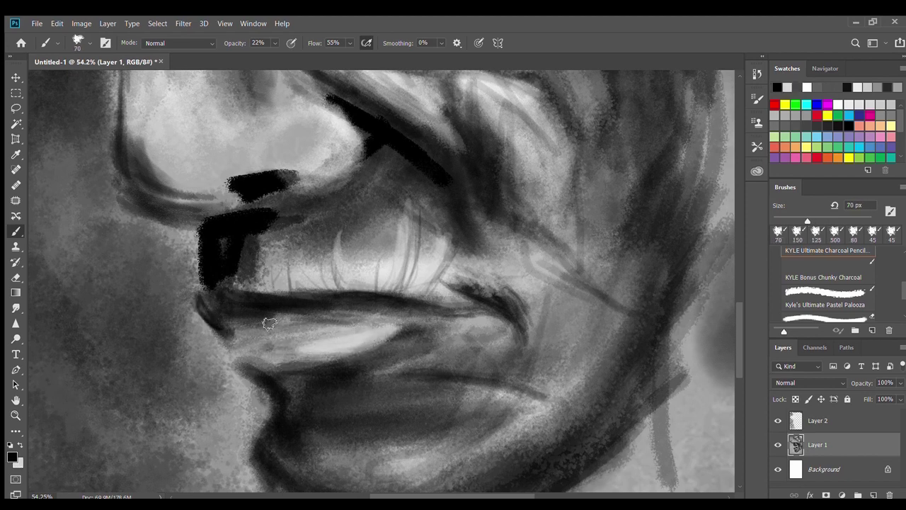
mouse_move(286, 312)
left_mouse_down()
mouse_move(413, 311)
mouse_move(204, 308)
left_mouse_up()
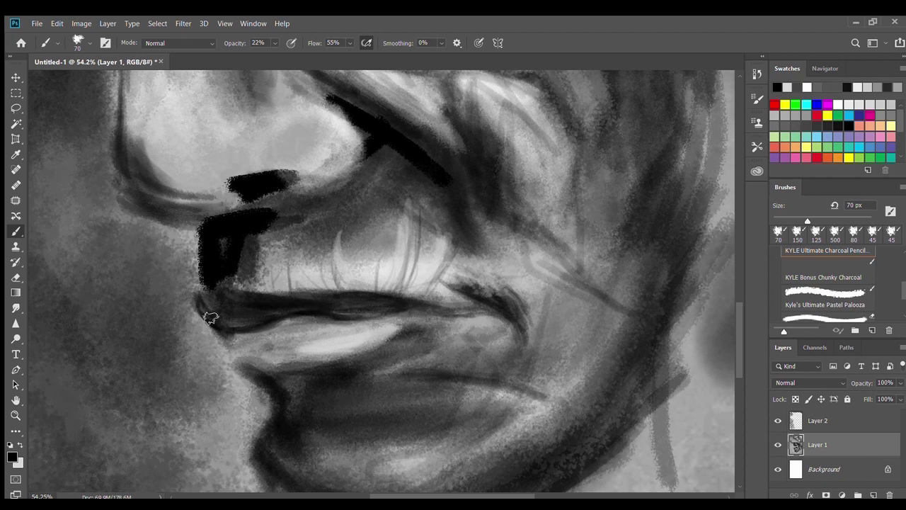
left_click(220, 316, "alt")
mouse_move(212, 253)
left_mouse_down()
mouse_move(219, 283)
mouse_move(313, 219)
mouse_move(442, 167)
mouse_move(304, 240)
left_mouse_up()
- With a 125 px black brush, darken the area just below the nostril
key("bracketright")
key("bracketright")
key("bracketright")
key("bracketleft")
key("x")
key("bracketleft")
key("bracketleft")
key("bracketleft")
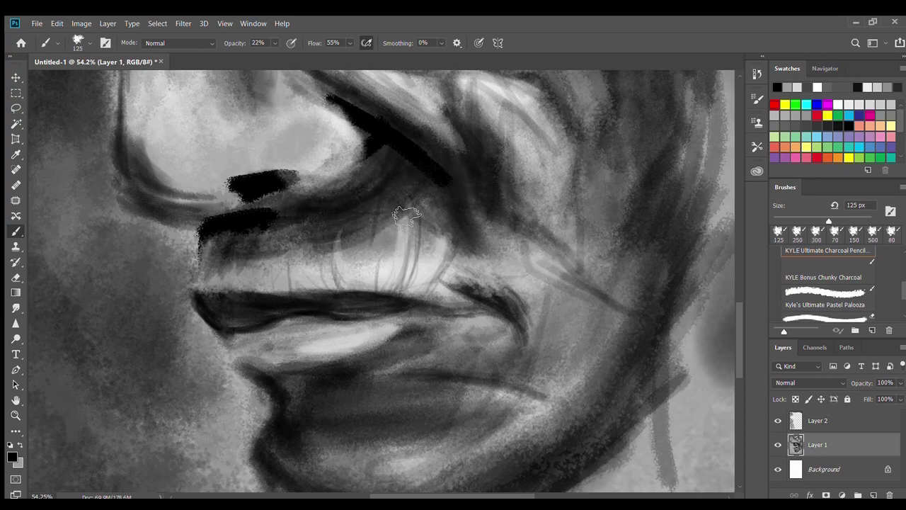
scroll(403, 277, "down", 2)
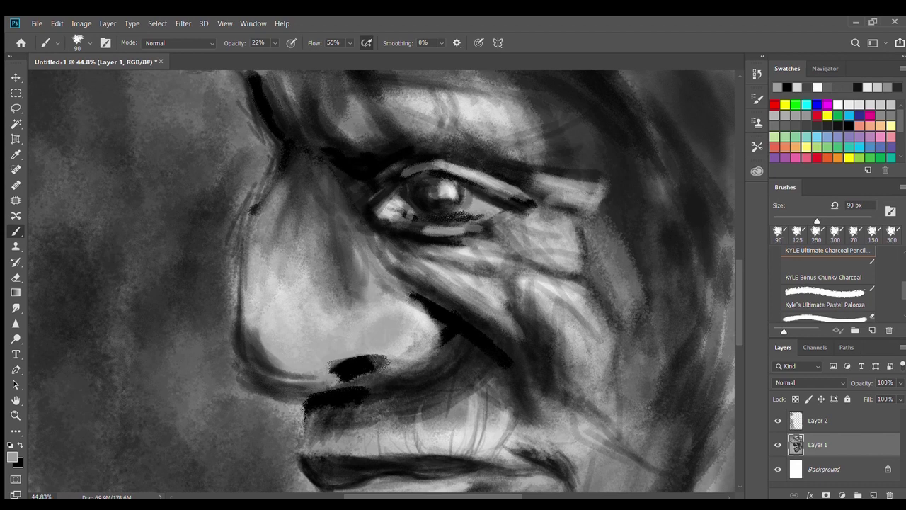
mouse_move(345, 385)
left_mouse_down()
mouse_move(364, 370)
mouse_move(389, 376)
left_mouse_up()
- Brighten the nose tip in light grey and lighten the nose bridge with 300 px white
key("bracketright")
key("bracketright")
key("bracketright")
key("x")
mouse_move(349, 321)
left_mouse_down()
mouse_move(376, 300)
mouse_move(415, 344)
mouse_move(384, 313)
left_mouse_up()
left_click(837, 105)
key("bracketright")
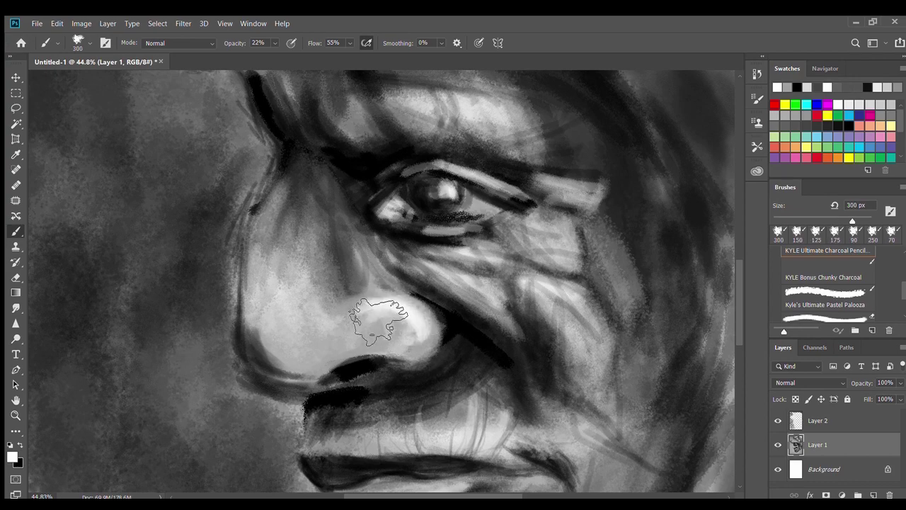
key("bracketright")
key("bracketright")
key("bracketright")
left_click_drag(303, 231, 283, 314)
left_click(390, 294, "alt")
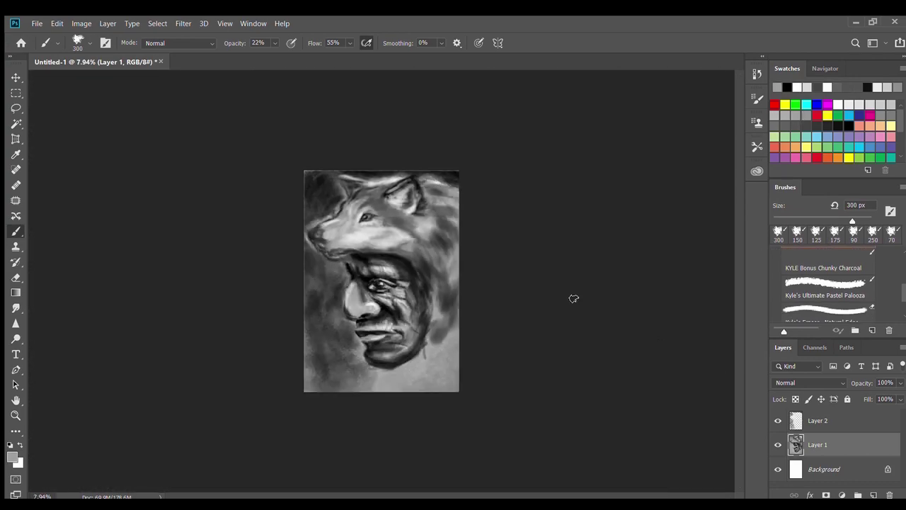
- With a 125 px black brush, paint dark strokes under the eye and cheek
scroll(572, 298, "down", 5)
scroll(348, 323, "up", 2)
scroll(346, 321, "up", 3)
left_click(837, 127)
key("bracketleft")
key("bracketleft")
key("bracketleft")
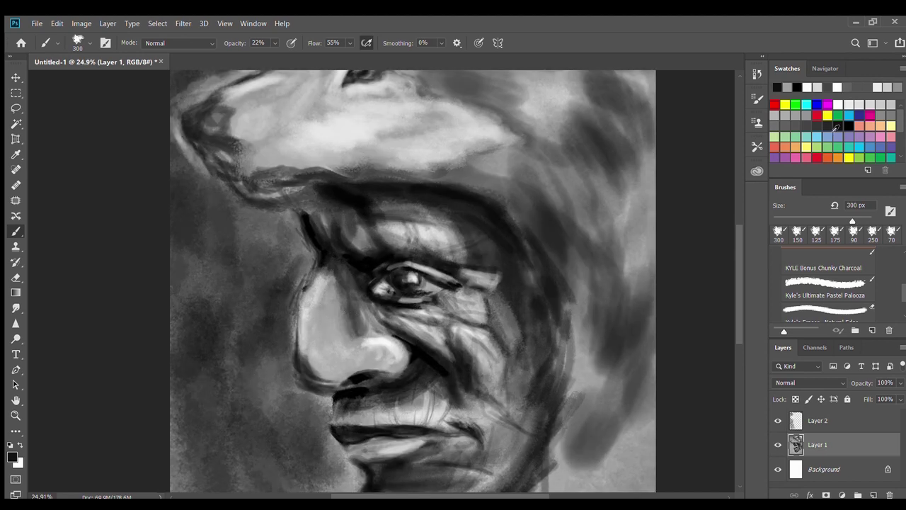
mouse_move(359, 296)
left_mouse_down()
mouse_move(354, 311)
mouse_move(364, 298)
mouse_move(459, 332)
left_mouse_up()
- Darken the right cheek down to the jaw and under the nose tip and nostril
key("bracketleft")
key("bracketleft")
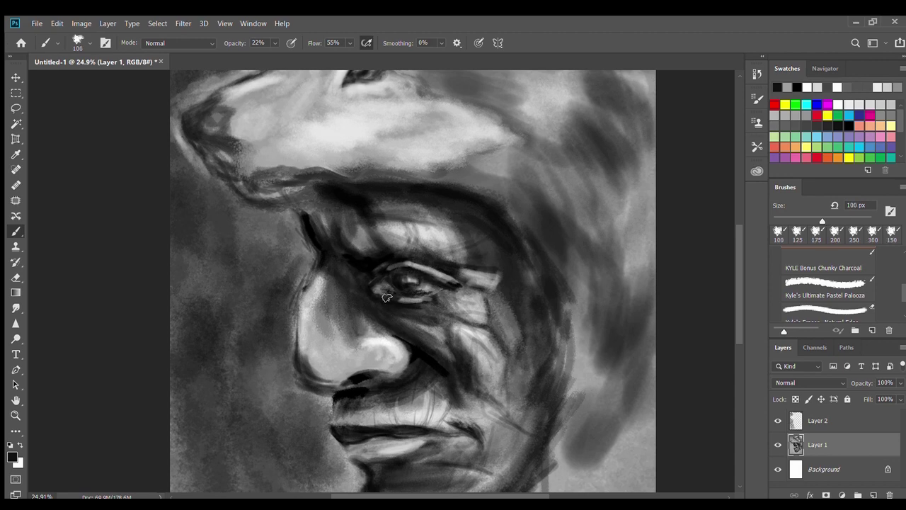
left_click_drag(492, 236, 557, 333)
left_click_drag(524, 219, 495, 368)
mouse_move(396, 212)
left_mouse_down()
mouse_move(496, 326)
mouse_move(559, 451)
left_mouse_up()
key("bracketright")
key("bracketright")
key("bracketright")
scroll(475, 319, "down", 3)
mouse_move(388, 254)
left_mouse_down()
mouse_move(418, 238)
mouse_move(333, 272)
left_mouse_up()
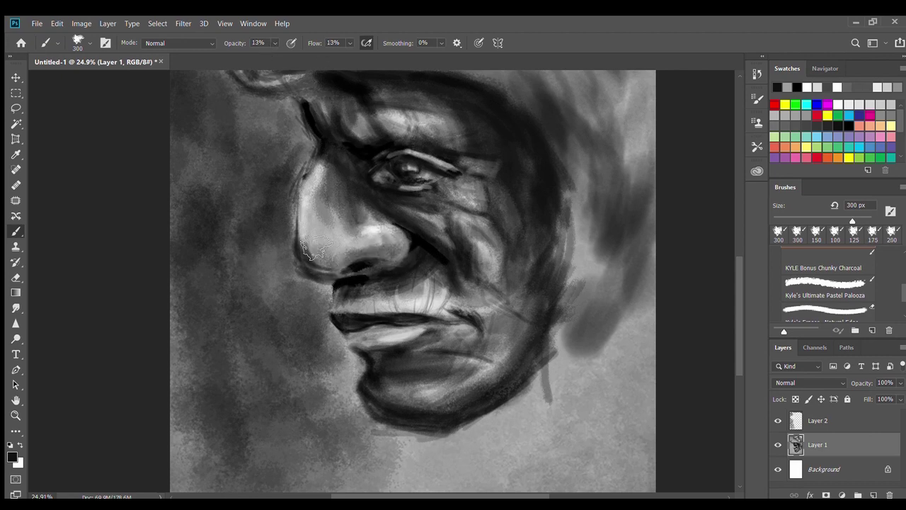
- Fit the painting to the window and lighten the mouth corner and cheek with 400 px white
key("ctrl+0")
scroll(382, 284, "down", 3)
scroll(324, 263, "up", 5)
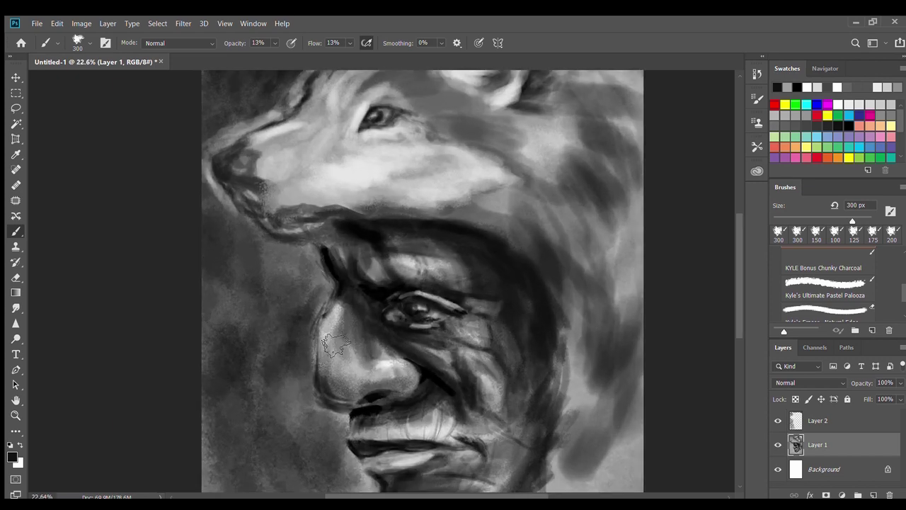
key("x")
key("bracketleft")
key("bracketleft")
key("bracketleft")
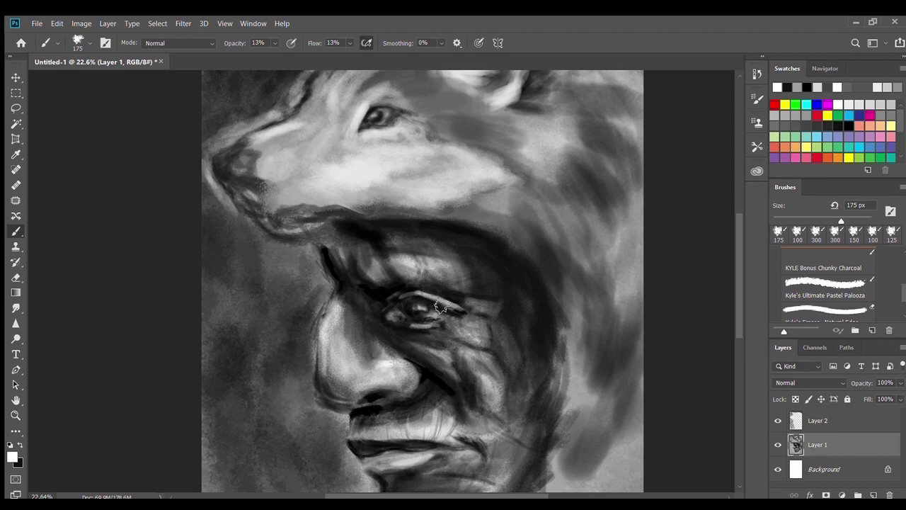
scroll(439, 306, "up", 2)
scroll(418, 301, "down", 1)
scroll(397, 294, "down", 4)
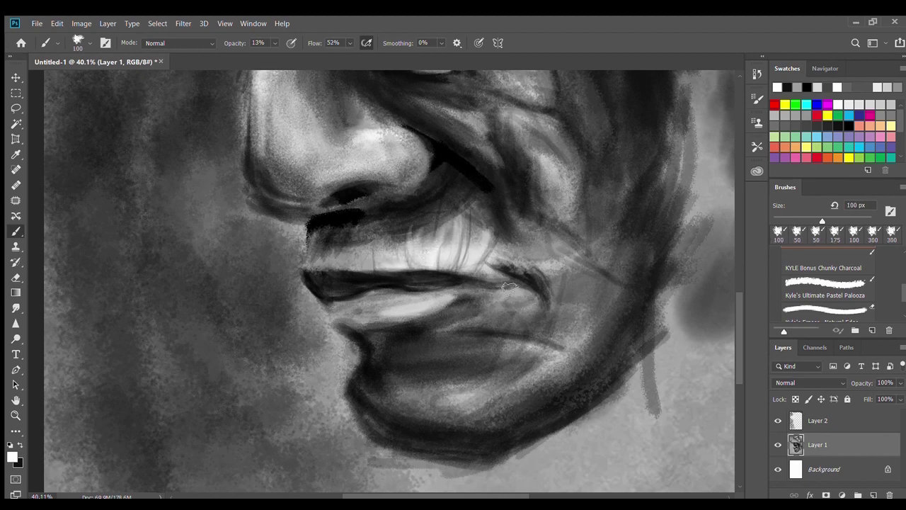
key("bracketright")
key("bracketright")
key("bracketright")
left_click_drag(517, 258, 573, 291)
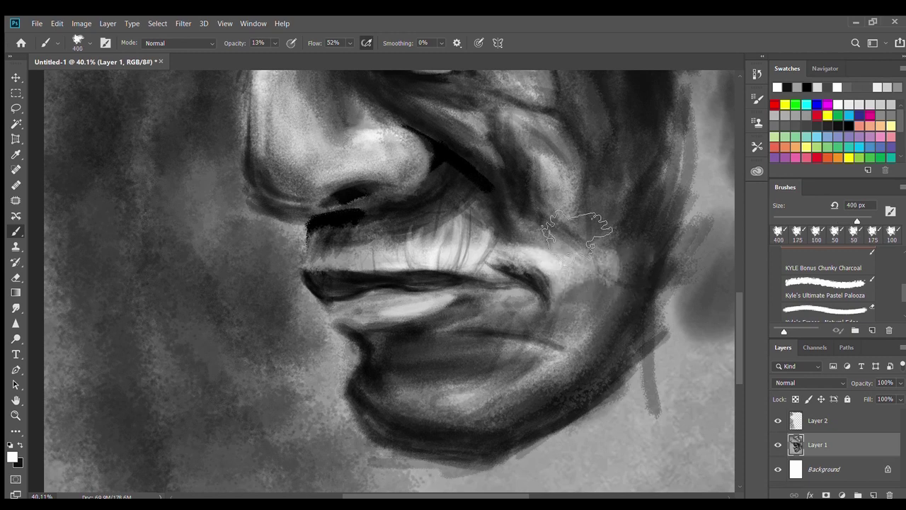
left_click_drag(570, 191, 638, 203)
- Paint lighter strokes over the cheek below the eye and the brow above it
scroll(638, 206, "up", 4)
key("bracketleft")
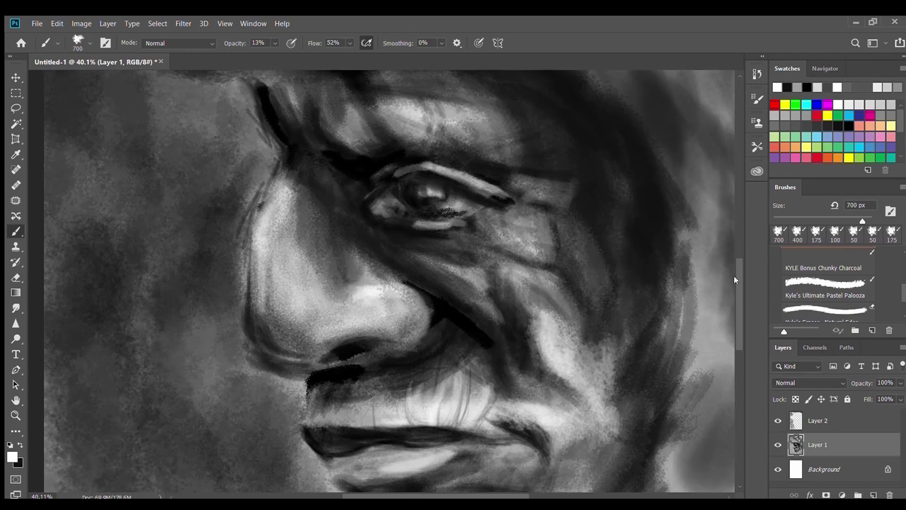
key("bracketleft")
left_click_drag(519, 263, 566, 208)
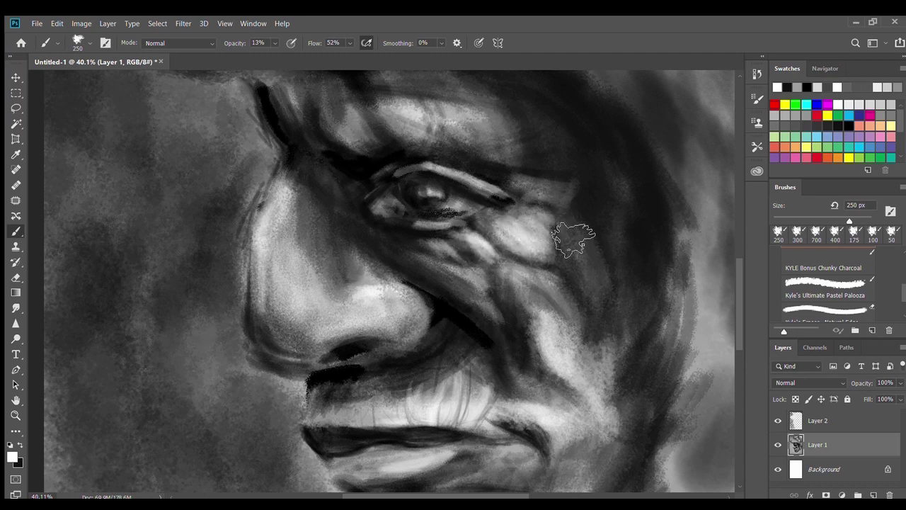
key("bracketright")
key("bracketright")
left_click_drag(619, 234, 524, 184)
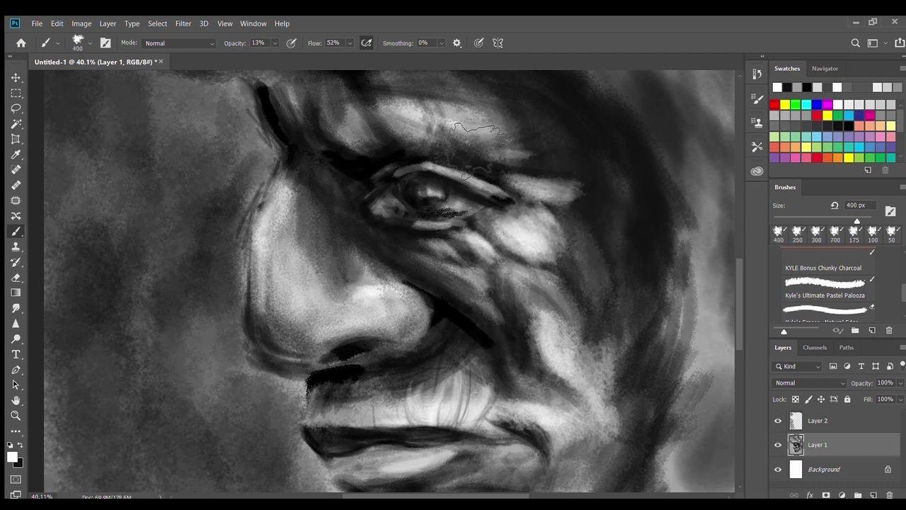
left_click_drag(510, 142, 425, 121)
- At 13% flow with a dark 250 px brush, paint a dark stroke along the brow
key("shift+1")
key("shift+3")
key("bracketleft")
key("bracketleft")
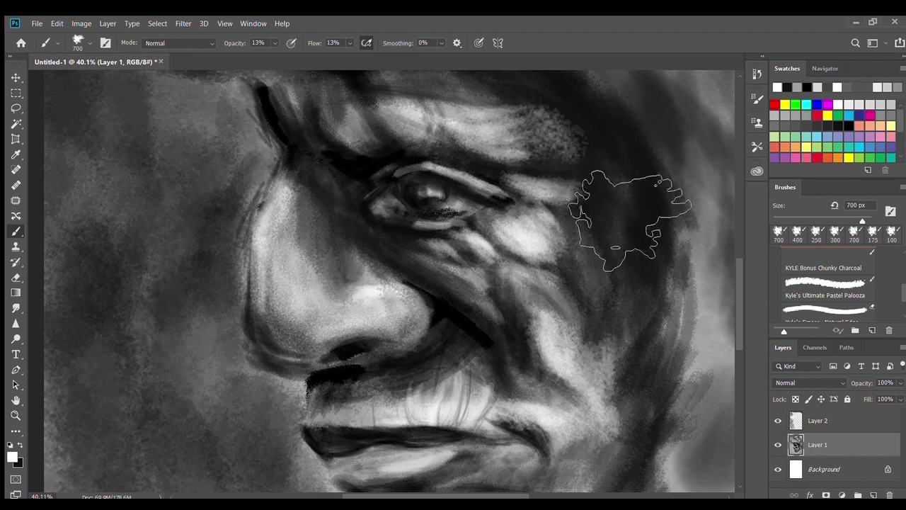
left_click(616, 192, "alt")
left_click_drag(566, 138, 550, 131)
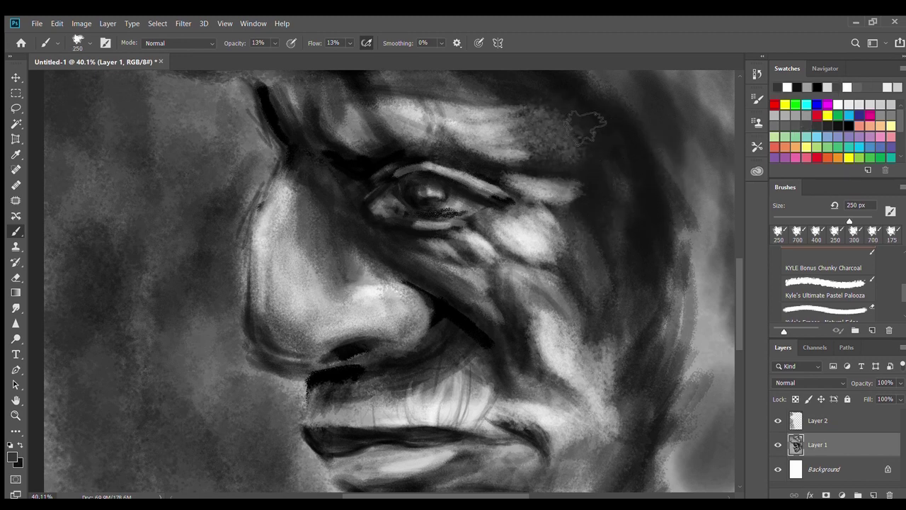
scroll(733, 181, "down", 2)
scroll(729, 162, "down", 5)
scroll(446, 295, "up", 1)
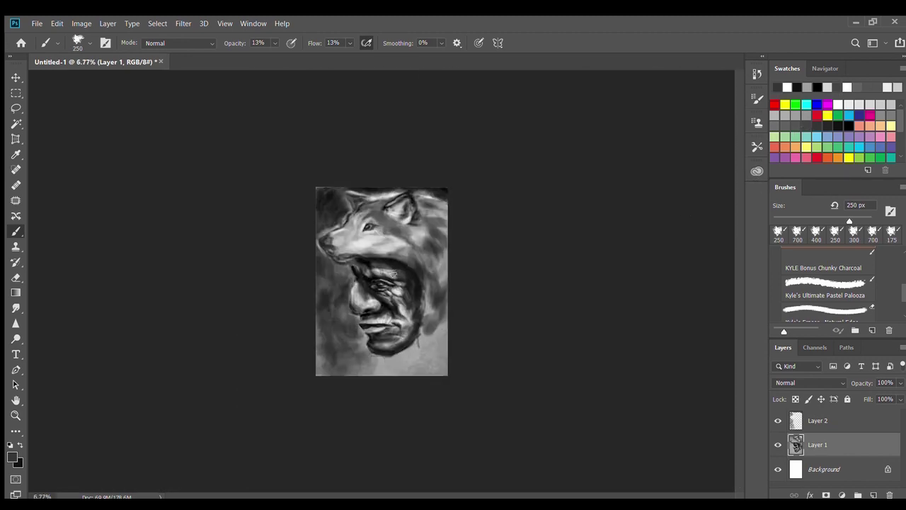
- Darken the man's forehead and brow with a 250 px black charcoal brush
scroll(425, 333, "up", 1)
scroll(359, 409, "up", 1)
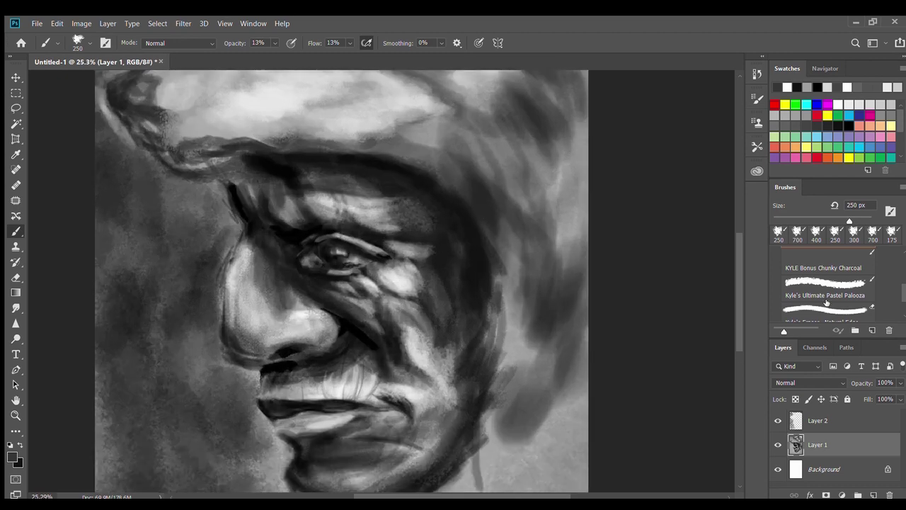
key("bracketright")
key("bracketright")
key("bracketright")
mouse_move(425, 187)
left_mouse_down()
mouse_move(361, 202)
mouse_move(397, 213)
mouse_move(369, 201)
left_mouse_up()
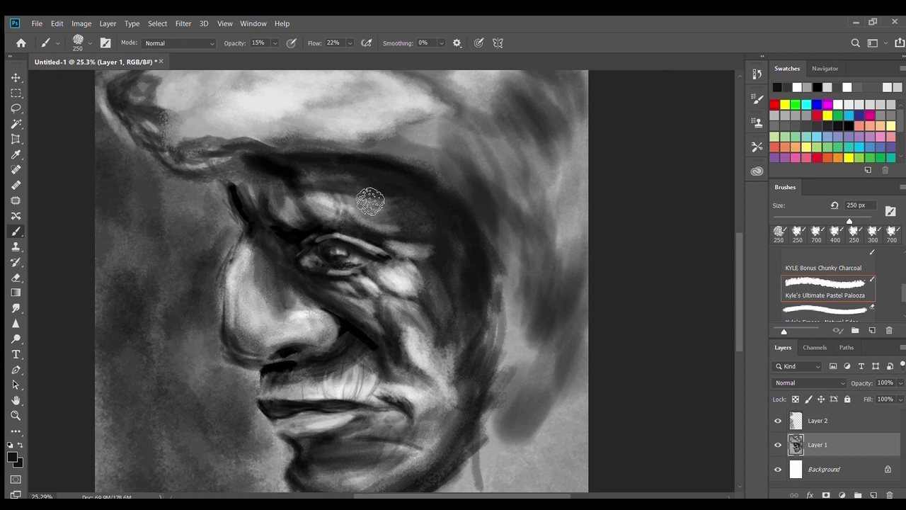
left_click_drag(393, 255, 453, 294)
- Brighten the cheek beside the eye with white strokes, then add more black strokes there
key("x")
mouse_move(338, 306)
left_mouse_down()
mouse_move(425, 304)
mouse_move(414, 336)
mouse_move(411, 269)
mouse_move(453, 354)
left_mouse_up()
key("x")
key("bracketright")
key("bracketright")
mouse_move(425, 319)
left_mouse_down()
mouse_move(490, 310)
mouse_move(445, 348)
mouse_move(420, 340)
mouse_move(464, 440)
mouse_move(425, 453)
left_mouse_up()
- Add a light 150 px stroke on the brow above the eye, then take a 125 px Natural Edge eraser
scroll(510, 279, "down", 5)
scroll(510, 279, "up", 2)
scroll(361, 267, "up", 2)
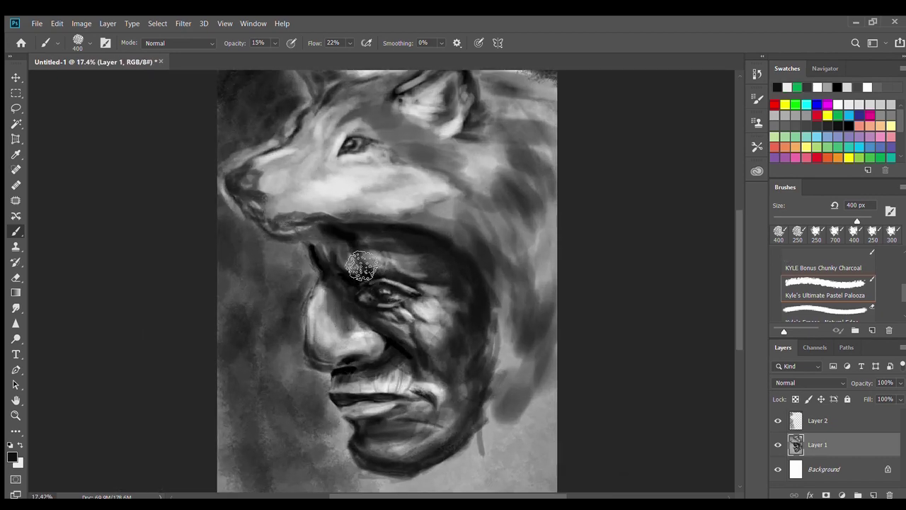
scroll(361, 267, "up", 6)
key("bracketleft")
key("bracketleft")
key("bracketleft")
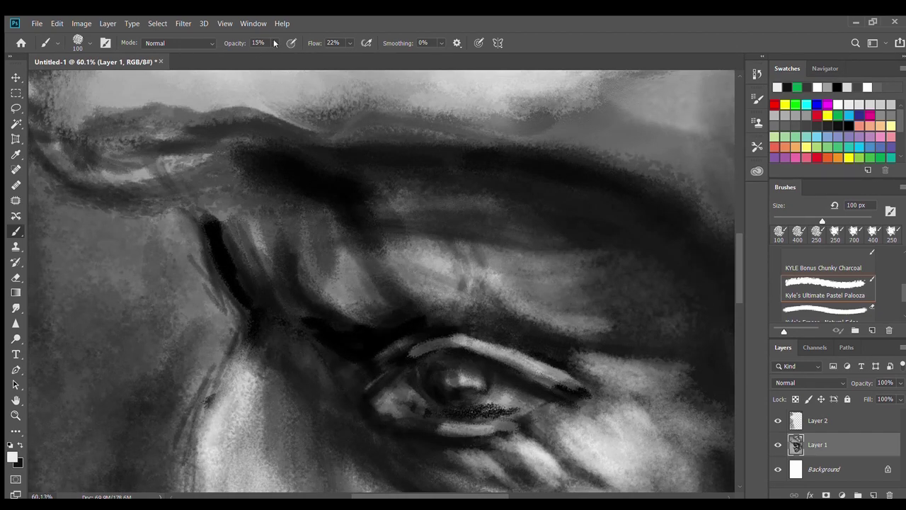
type("41")
key("bracketright")
key("bracketright")
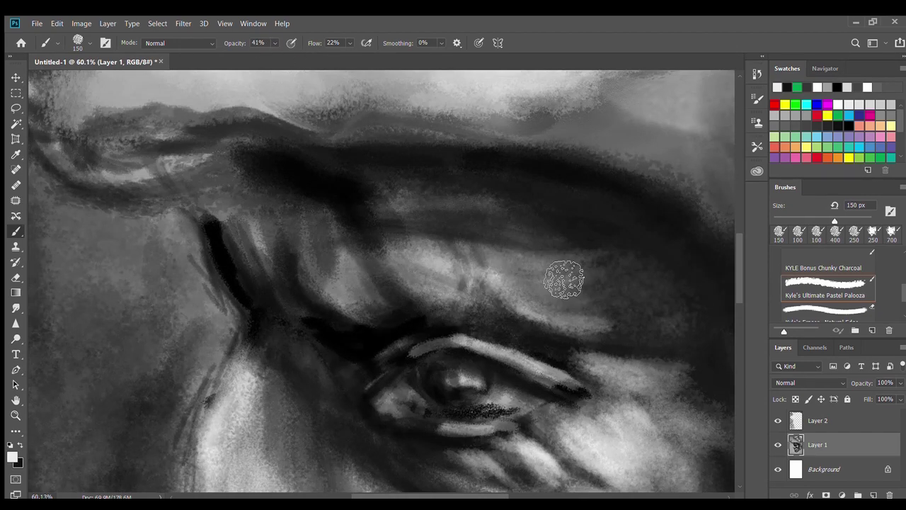
left_click_drag(532, 314, 499, 273)
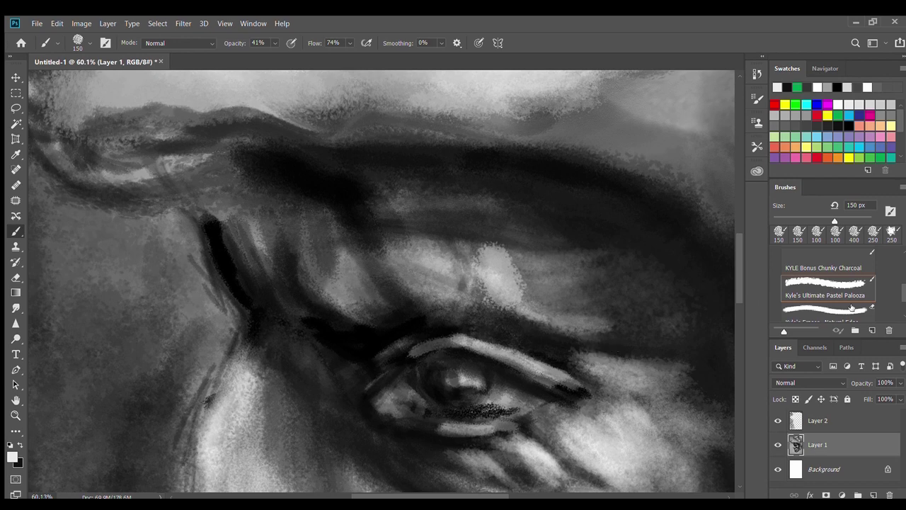
key("bracketright")
key("bracketright")
key("bracketright")
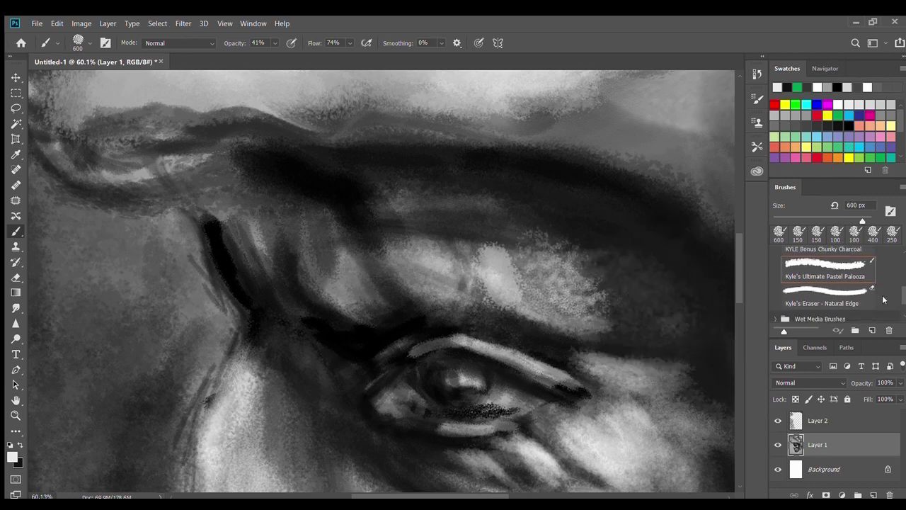
left_click(836, 318)
key("bracketright")
key("bracketright")
key("bracketright")
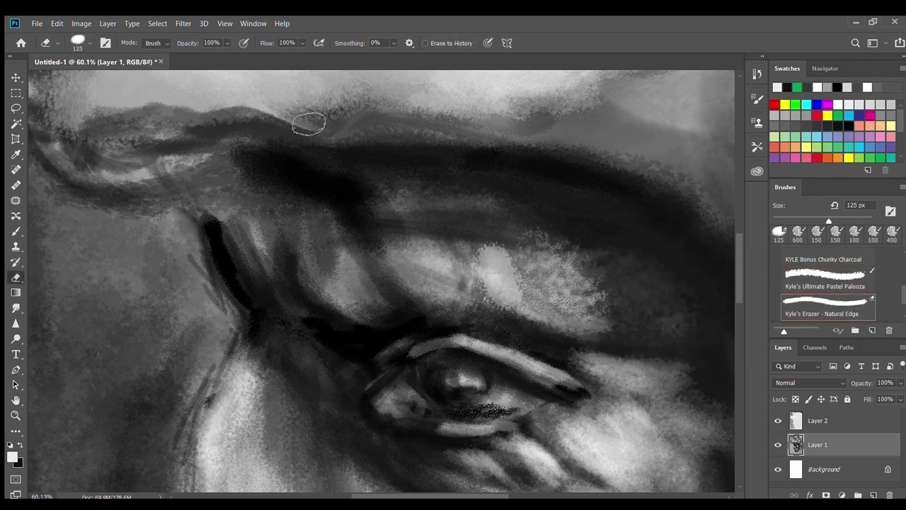
- Erase light streaks into the brow, lower eyelid folds and upper eyelid highlight
left_click_drag(533, 304, 404, 319)
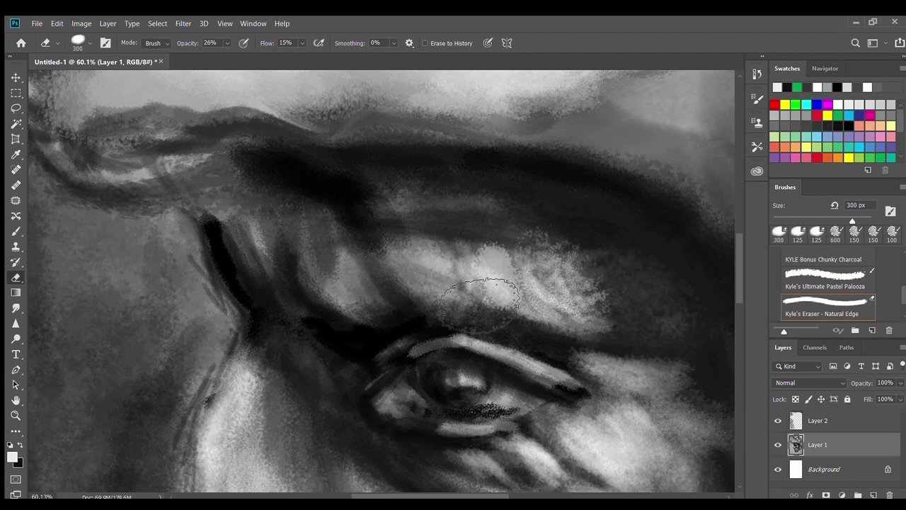
key("bracketright")
key("bracketright")
key("bracketright")
scroll(734, 255, "down", 3)
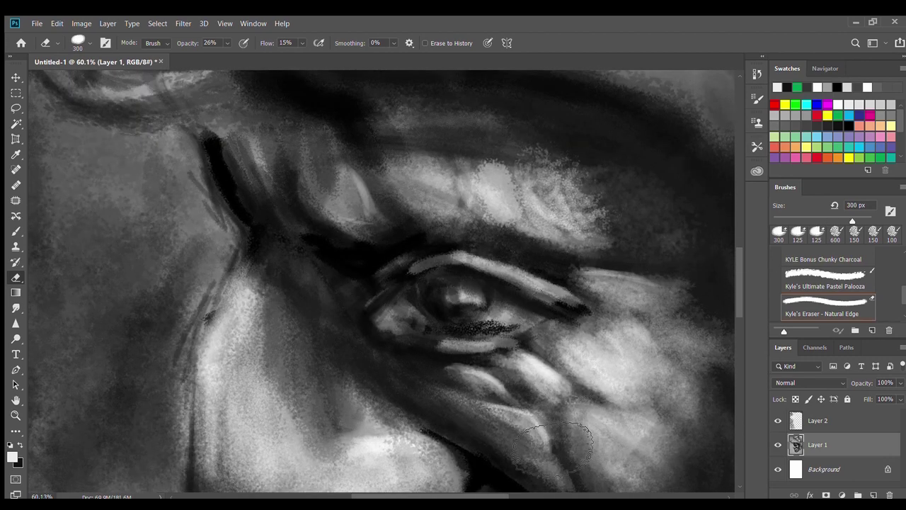
left_click_drag(434, 362, 527, 326)
key("bracketleft")
key("bracketleft")
key("bracketleft")
left_click_drag(418, 269, 577, 304)
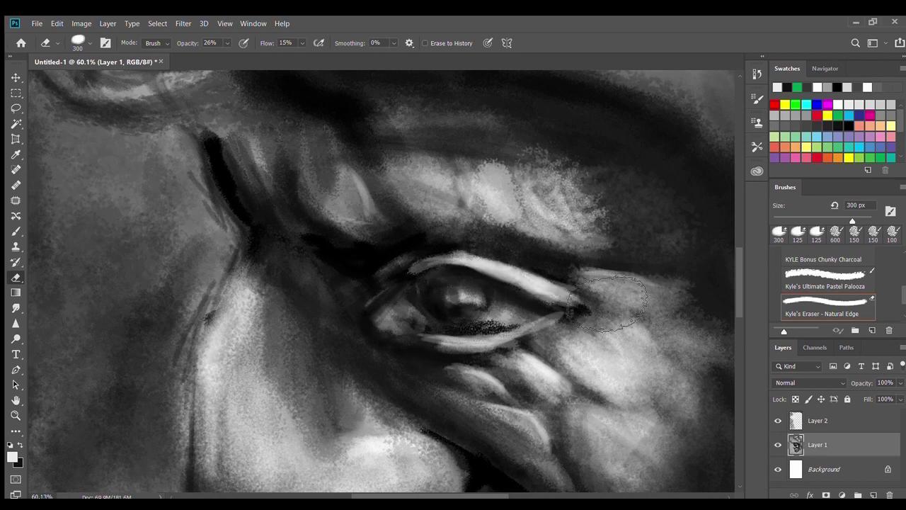
- Lighten the brow above the eye and the cheek right of it with a 150 px eraser
key("bracketleft")
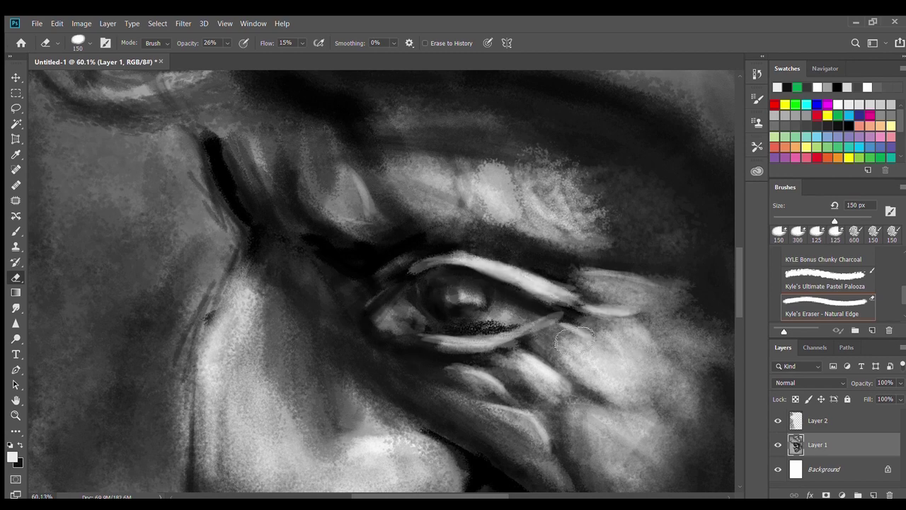
left_click_drag(611, 285, 460, 195)
left_click_drag(559, 269, 644, 310)
scroll(482, 336, "down", 10)
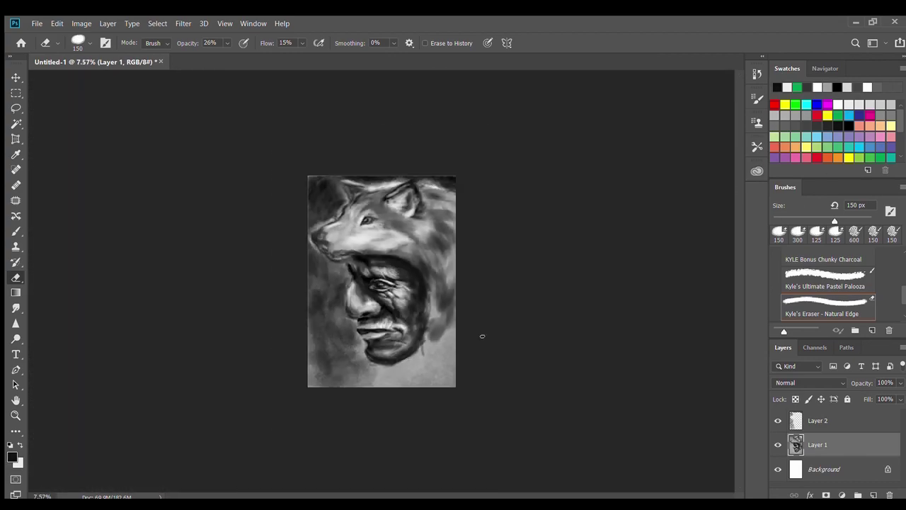
scroll(382, 291, "up", 5)
scroll(455, 287, "up", 5)
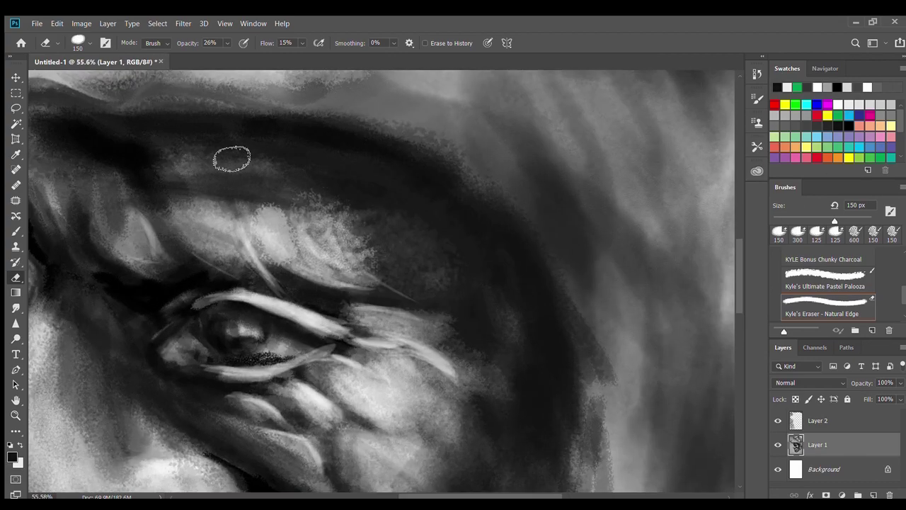
- Switch back to the Brush with a pencil-like drawing preset
key("b")
scroll(905, 283, "up", 2)
scroll(904, 284, "up", 2)
left_click(826, 283)
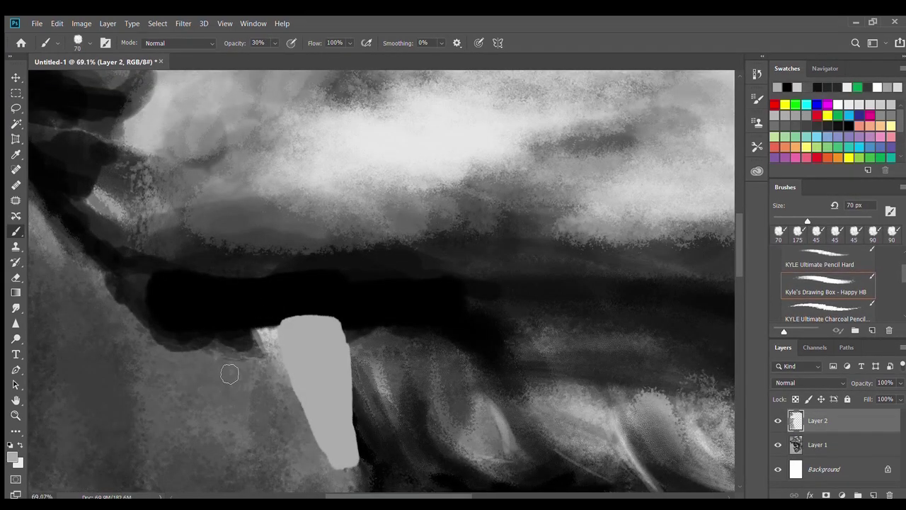
- Block in white small teeth left of the big fang with a 45 px brush
mouse_move(229, 343)
left_mouse_down()
mouse_move(251, 396)
mouse_move(252, 326)
mouse_move(209, 380)
mouse_move(193, 333)
left_mouse_up()
key("bracketleft")
key("bracketleft")
left_click_drag(209, 386, 202, 333)
mouse_move(181, 372)
left_mouse_down()
mouse_move(174, 338)
mouse_move(162, 362)
left_mouse_up()
- Darken the fang's right edge, base and the gap left of it in black at 80 px
scroll(393, 368, "down", 3)
key("bracketright")
key("bracketright")
key("bracketright")
key("d")
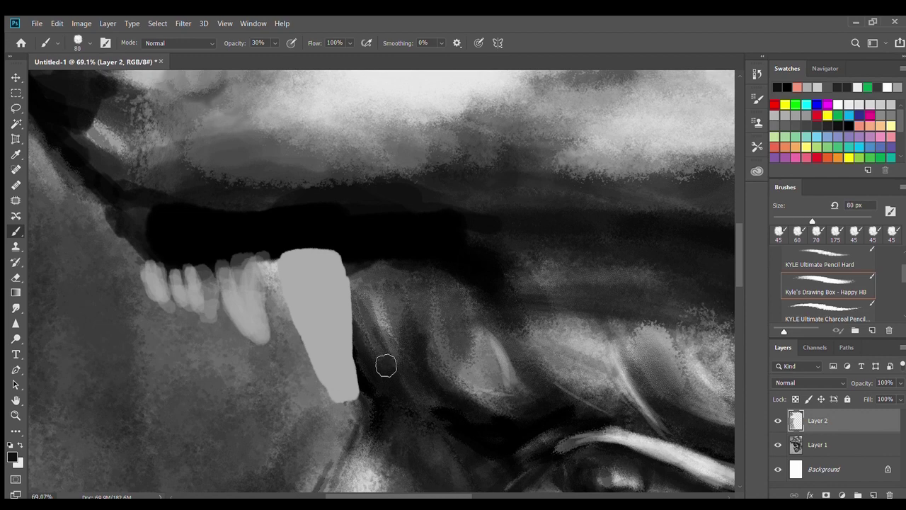
mouse_move(354, 383)
left_mouse_down()
mouse_move(352, 283)
mouse_move(327, 393)
left_mouse_up()
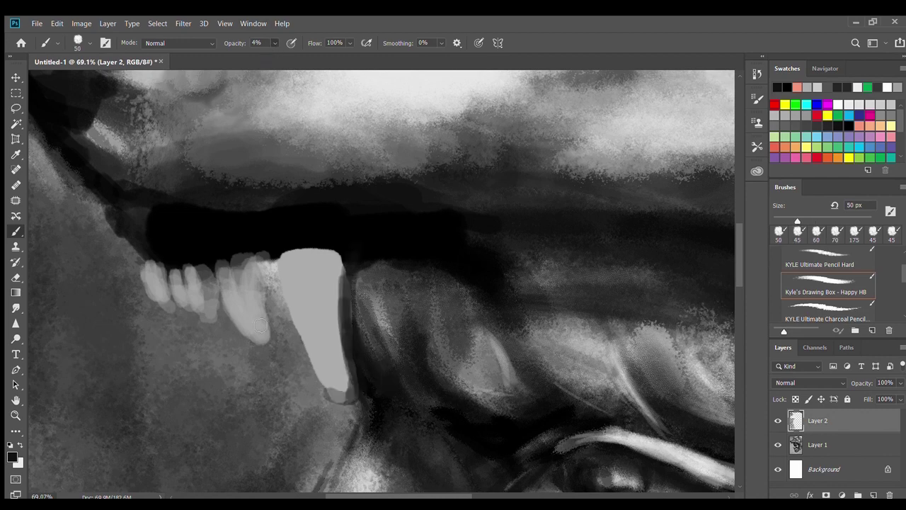
left_click_drag(291, 265, 278, 271)
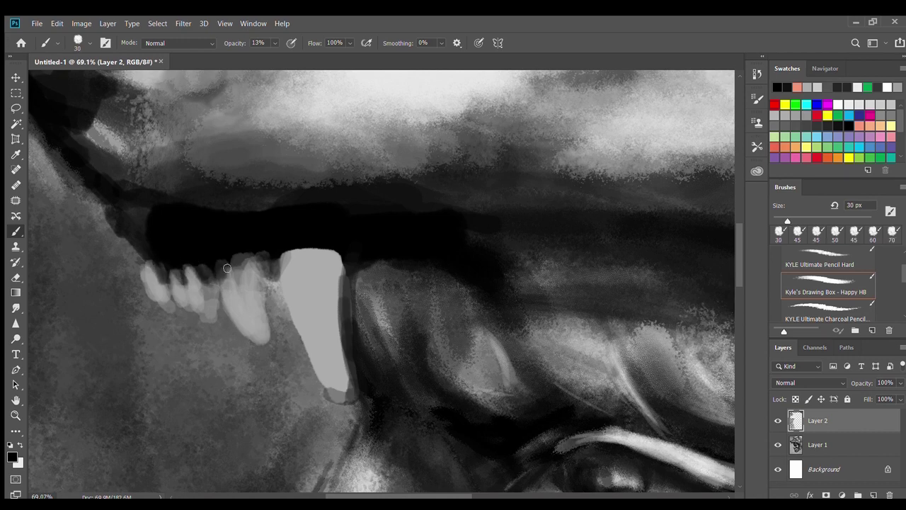
- Brighten the large fang and the small tooth beside it with white strokes
key("x")
key("bracketright")
key("bracketright")
key("bracketright")
left_click_drag(333, 390, 314, 354)
mouse_move(290, 280)
left_mouse_down()
mouse_move(336, 380)
mouse_move(304, 272)
left_mouse_up()
key("bracketleft")
key("bracketleft")
left_click_drag(239, 318, 229, 281)
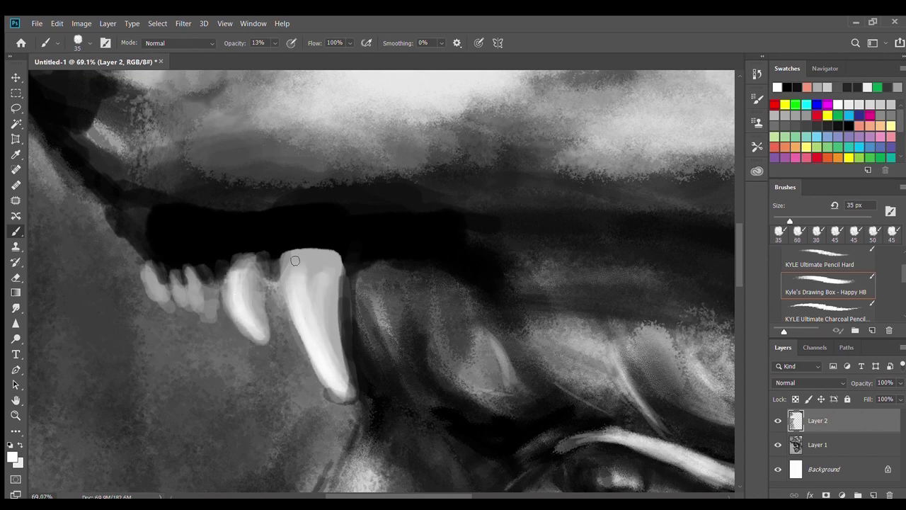
left_click_drag(300, 270, 320, 245)
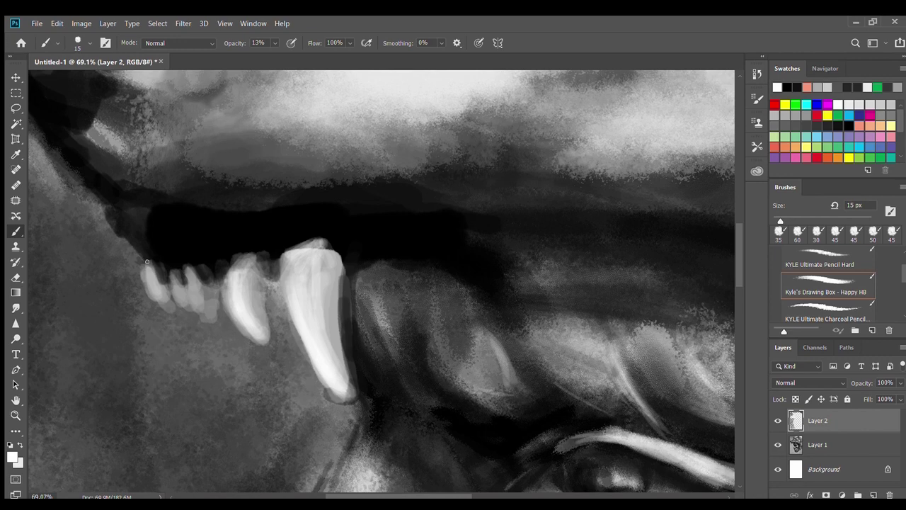
- Brighten the leftmost, second and third small teeth in white
scroll(147, 262, "up", 3)
mouse_move(164, 239)
left_mouse_down()
mouse_move(184, 297)
mouse_move(178, 308)
left_mouse_up()
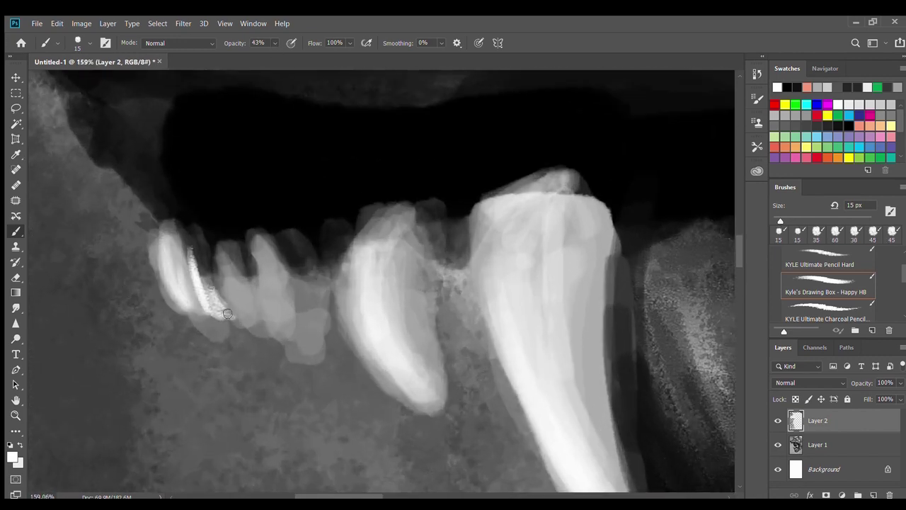
mouse_move(239, 287)
left_mouse_down()
mouse_move(228, 277)
mouse_move(264, 262)
mouse_move(261, 283)
mouse_move(299, 293)
mouse_move(312, 332)
mouse_move(276, 276)
left_mouse_up()
key("bracketright")
key("bracketright")
key("bracketleft")
key("bracketleft")
key("bracketleft")
- Whiten the canine tip and the large tooth's edge down to its root with a 25 px brush
mouse_move(407, 386)
left_mouse_down()
mouse_move(355, 282)
mouse_move(383, 361)
left_mouse_up()
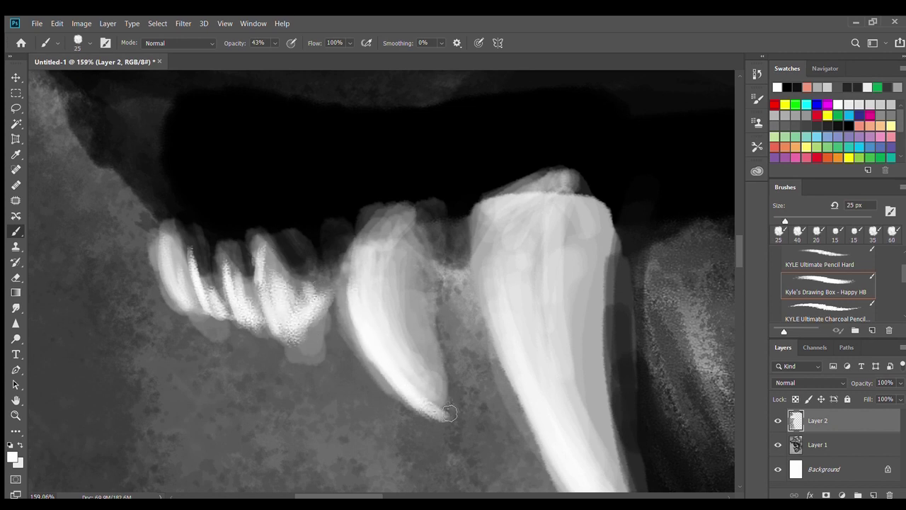
left_click_drag(450, 412, 417, 361)
left_click_drag(515, 261, 531, 383)
left_click_drag(740, 263, 740, 267)
left_click_drag(481, 212, 531, 382)
left_click_drag(520, 262, 553, 345)
scroll(553, 345, "down", 10)
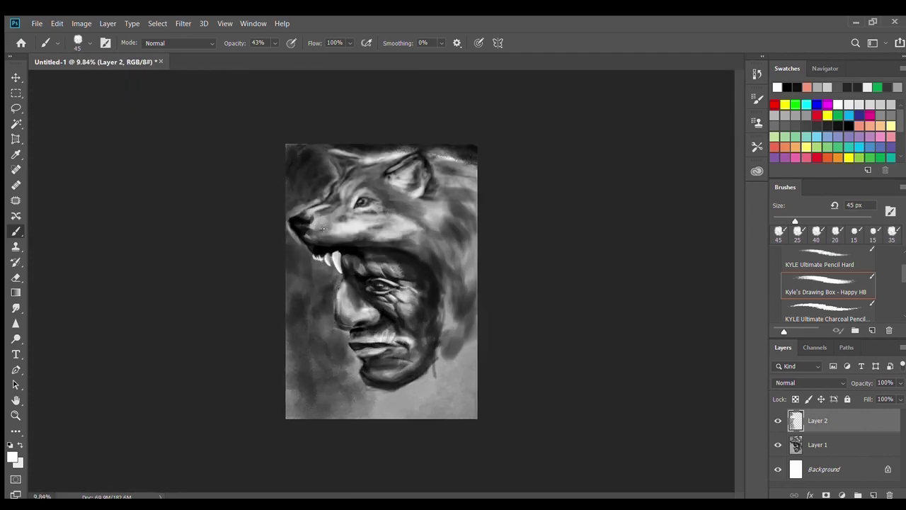
scroll(281, 229, "up", 8)
- Sample dark grey and shade the fang's lower and upper-right edges and the middle tooth
left_click(345, 375, "alt")
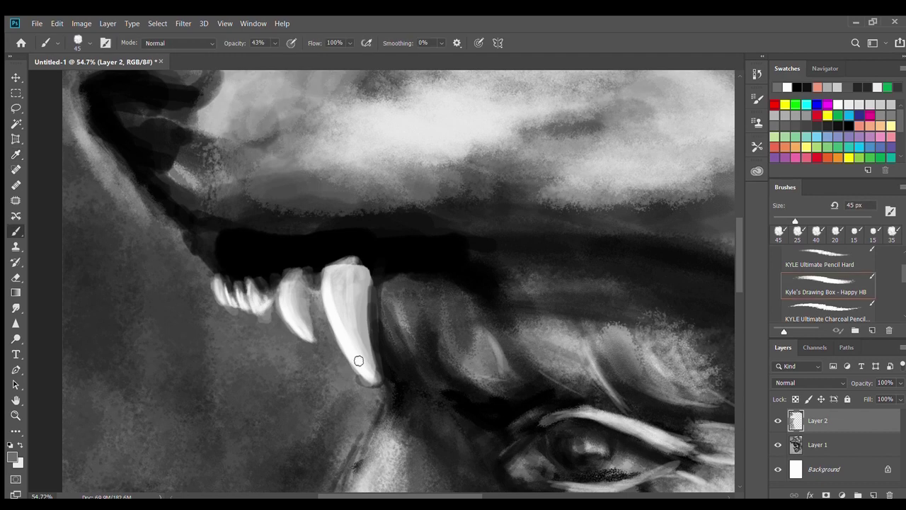
left_click(390, 376, "alt")
left_click_drag(374, 347, 367, 371)
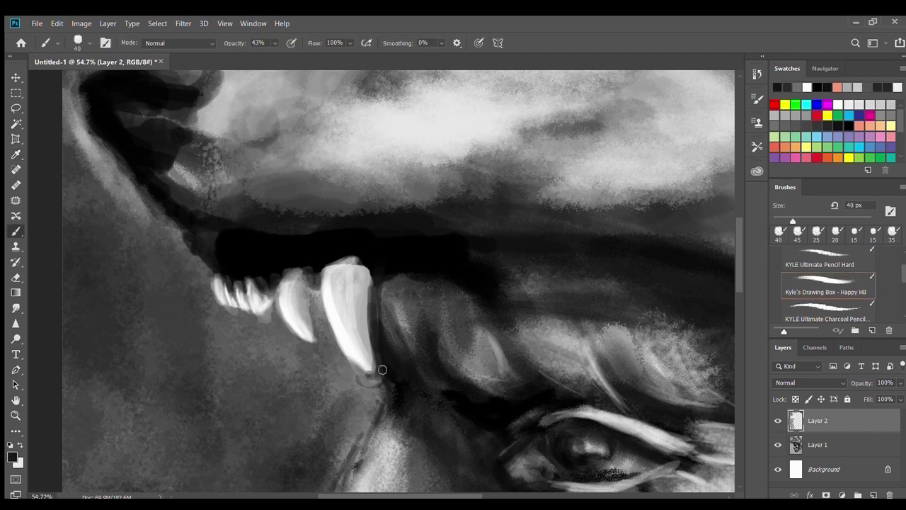
key("bracketright")
key("bracketright")
key("bracketright")
left_click_drag(305, 287, 309, 322)
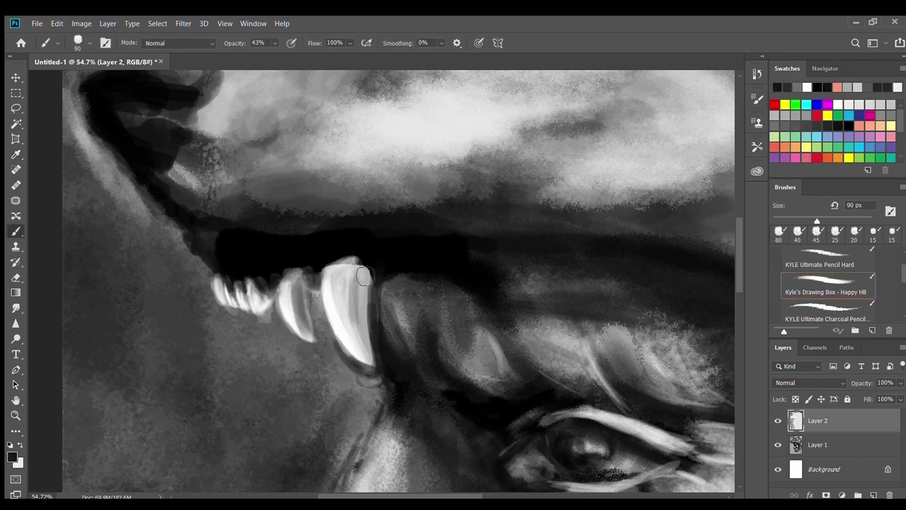
left_click_drag(366, 277, 368, 329)
key("bracketright")
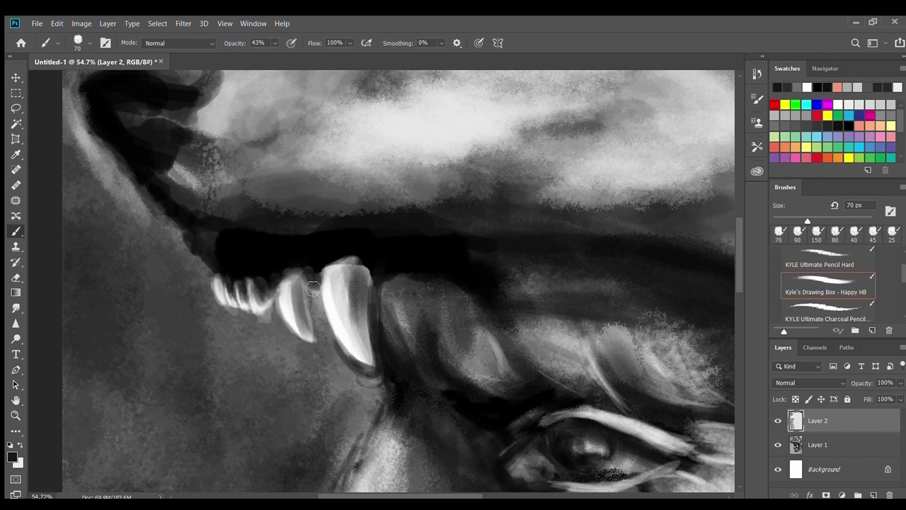
scroll(365, 303, "down", 5)
scroll(333, 191, "up", 3)
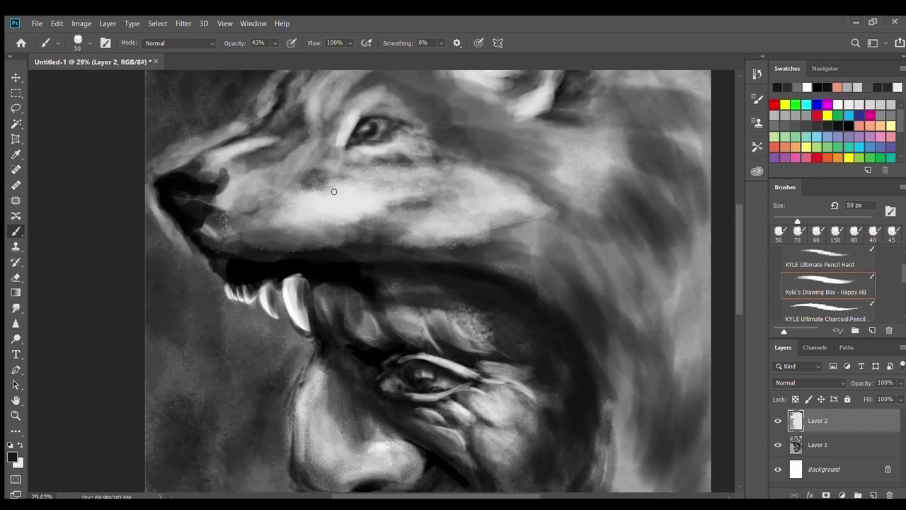
- Paint 250 px light grey fur strokes from the upper jaw past the eye toward the head's top-right
mouse_move(304, 245)
left_mouse_down()
mouse_move(422, 262)
mouse_move(492, 196)
mouse_move(468, 163)
left_mouse_up()
left_click(363, 248, "alt")
key("bracketright")
key("bracketright")
key("bracketright")
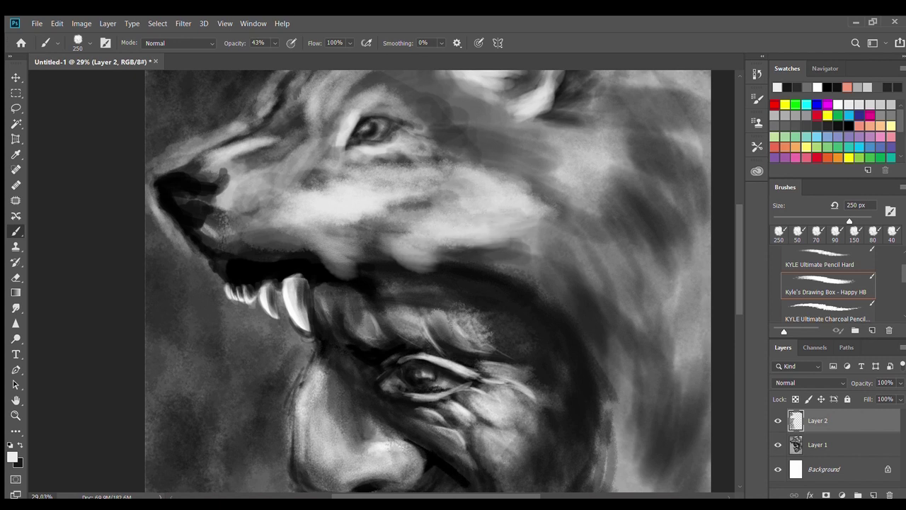
mouse_move(443, 143)
left_mouse_down()
mouse_move(409, 142)
mouse_move(354, 162)
left_mouse_up()
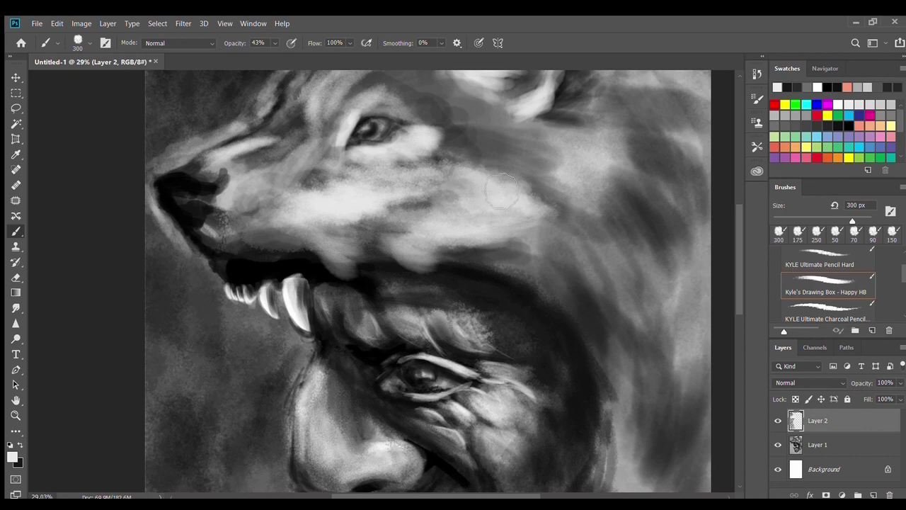
left_click_drag(473, 170, 549, 209)
mouse_move(609, 245)
left_mouse_down()
mouse_move(587, 184)
mouse_move(663, 145)
left_mouse_up()
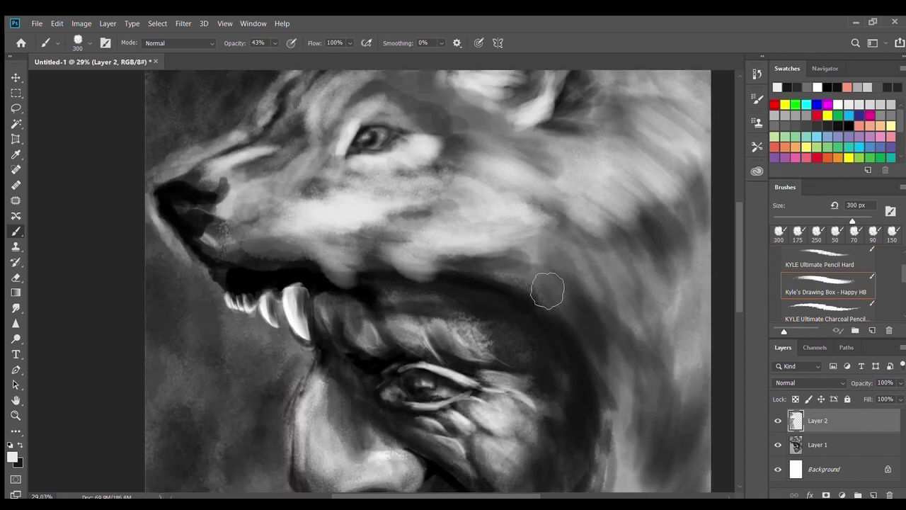
mouse_move(546, 290)
left_mouse_down()
mouse_move(724, 354)
mouse_move(453, 125)
left_mouse_up()
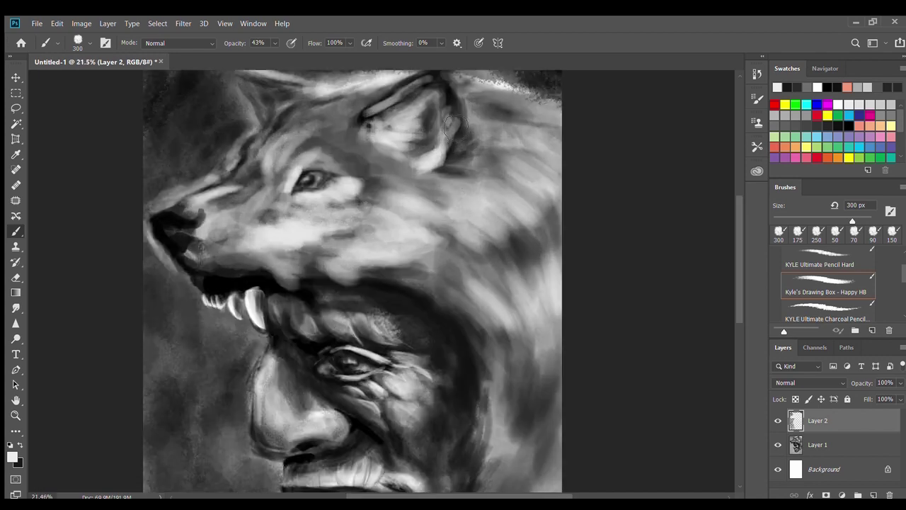
scroll(453, 125, "up", 2)
scroll(253, 230, "up", 5)
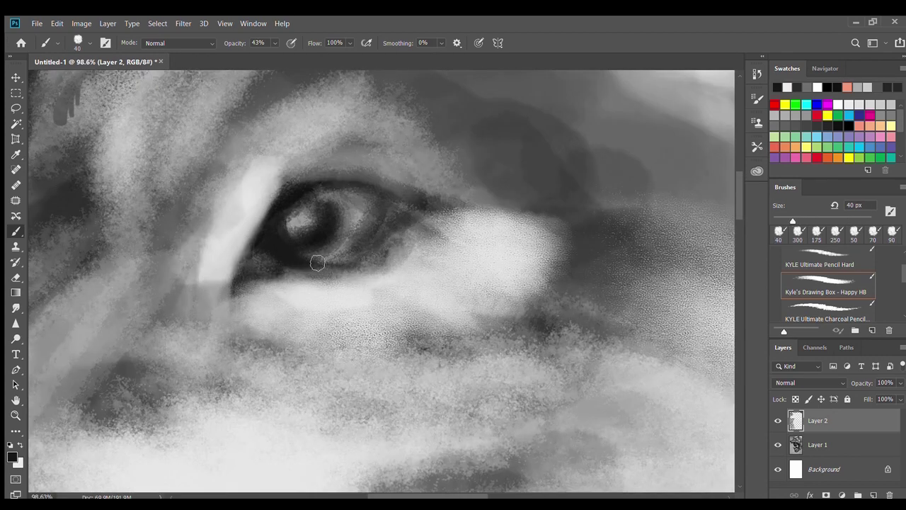
- Paint the wolf's dark pupil and outline the inner corner, lower lid and upper eyelid
left_click_drag(312, 199, 321, 236)
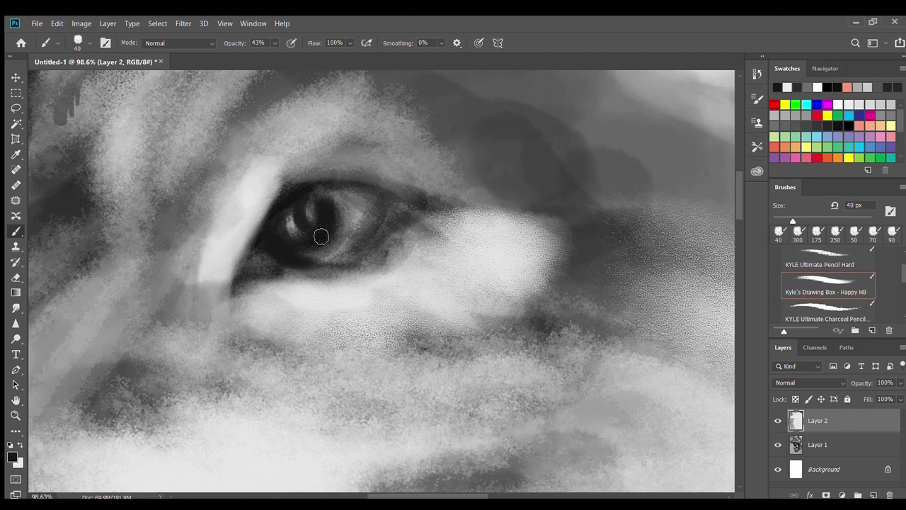
left_click_drag(263, 235, 230, 294)
left_click_drag(279, 192, 231, 292)
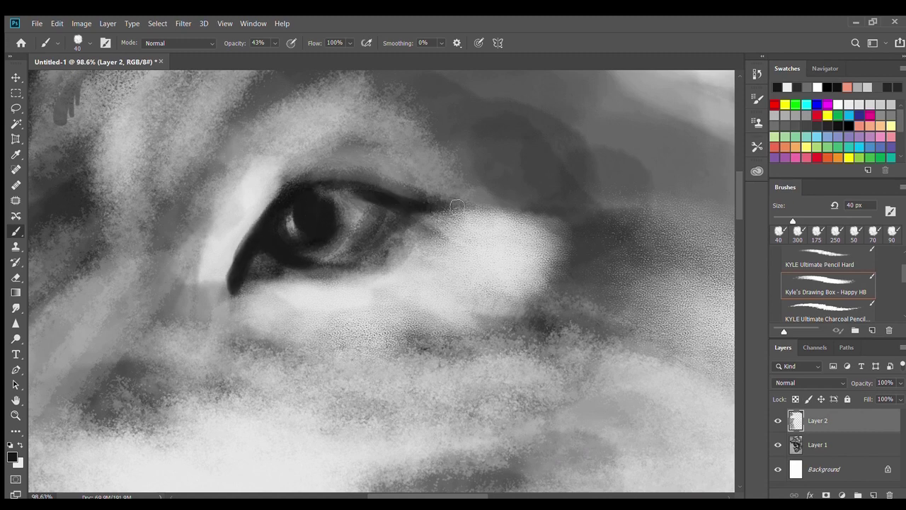
left_click_drag(347, 187, 471, 198)
mouse_move(393, 211)
left_mouse_down()
mouse_move(287, 257)
mouse_move(357, 255)
mouse_move(394, 216)
left_mouse_up()
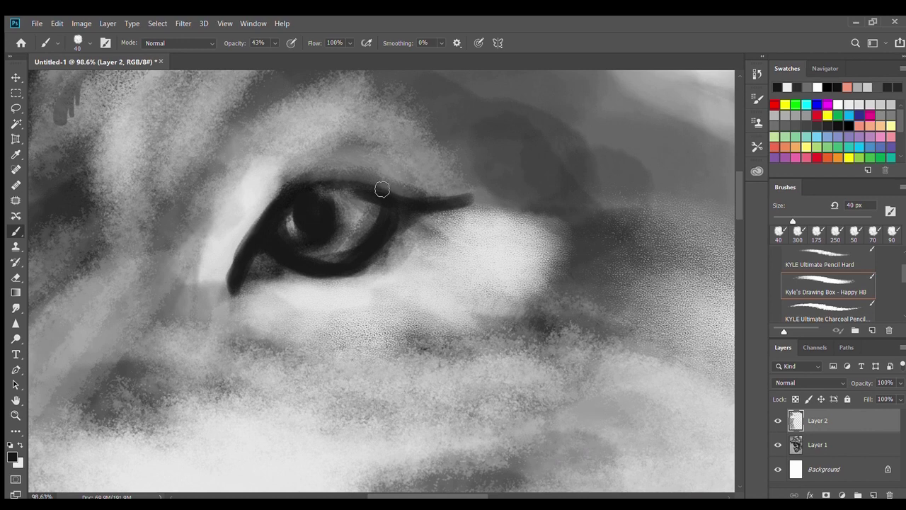
- Shade under the lower eyelid with a mid grey at 60 px
left_click(821, 126)
mouse_move(274, 286)
left_mouse_down()
mouse_move(340, 312)
mouse_move(393, 310)
left_mouse_up()
key("bracketright")
key("bracketright")
left_click_drag(241, 338, 345, 366)
left_click_drag(213, 341, 334, 384)
- Add and soften broader 100 px grey shadows below the eye, then zoom in on the wolf's head
key("bracketright")
key("bracketright")
key("bracketright")
mouse_move(397, 369)
left_mouse_down()
mouse_move(531, 390)
mouse_move(609, 305)
left_mouse_up()
left_click_drag(340, 425, 517, 407)
left_click_drag(386, 350, 470, 387)
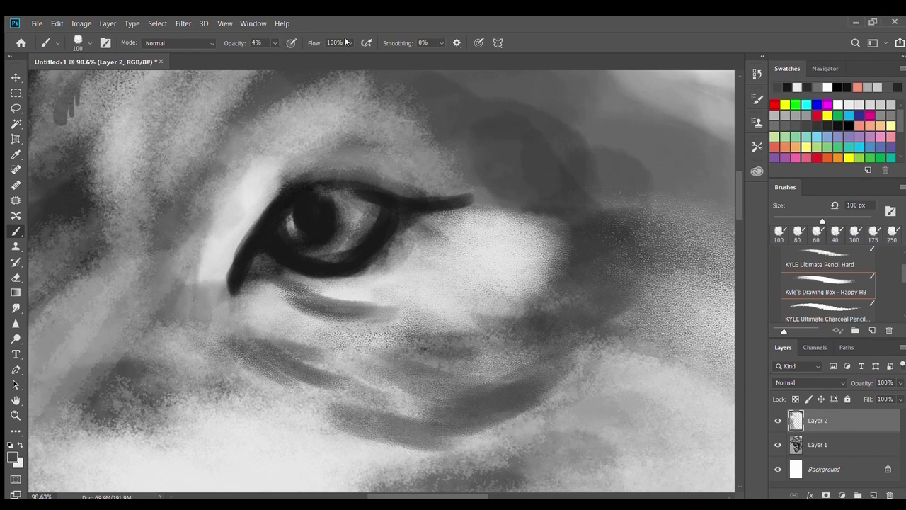
left_click_drag(479, 332, 538, 269)
left_click_drag(453, 305, 538, 227)
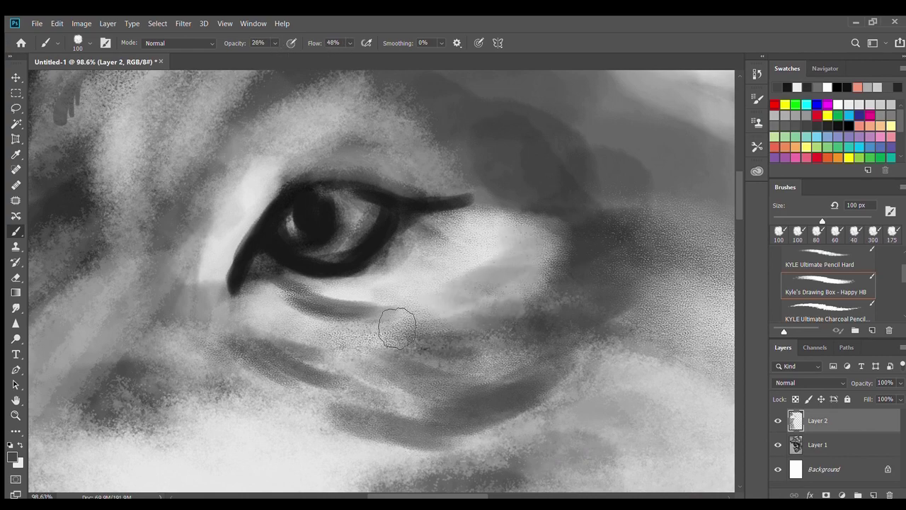
left_click_drag(461, 329, 354, 350)
key("ctrl+0")
left_click_drag(239, 110, 445, 201)
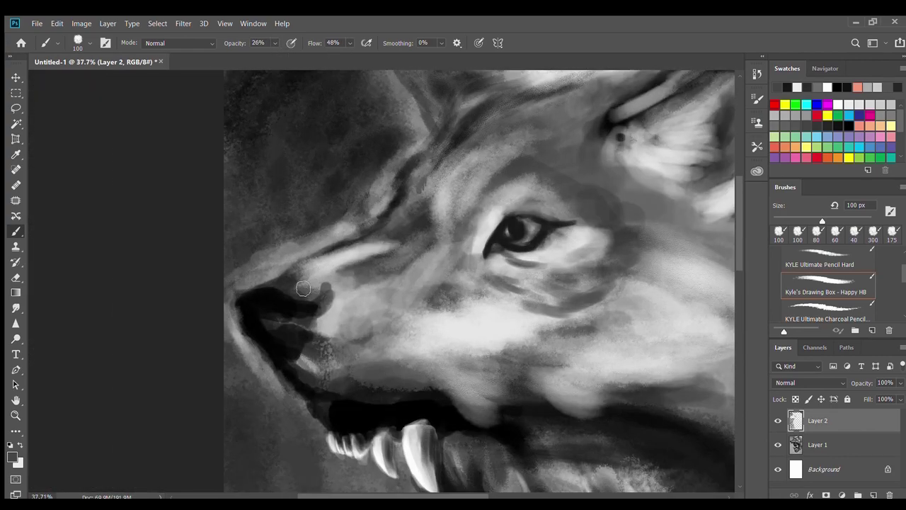
- Brighten the wolf's muzzle fur around and below the eye down toward the jaw, up to 175 px
left_click_drag(370, 249, 438, 238)
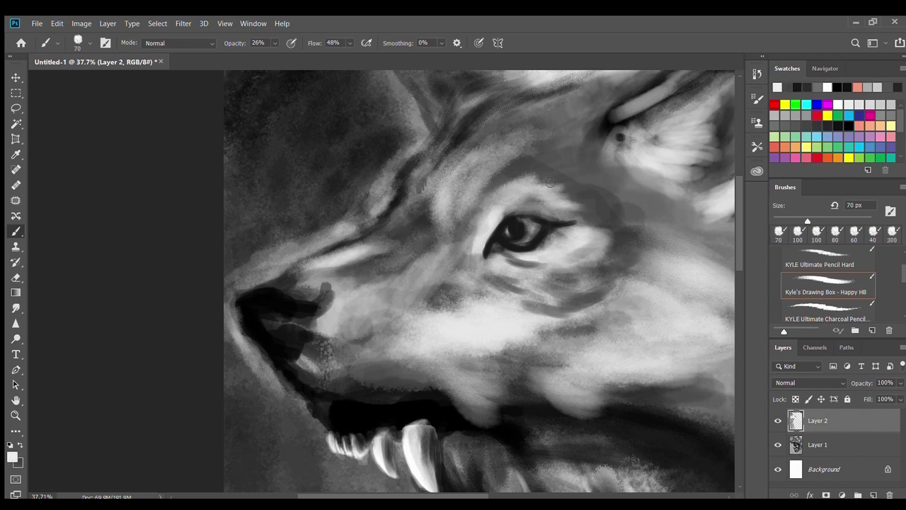
left_click_drag(470, 223, 538, 191)
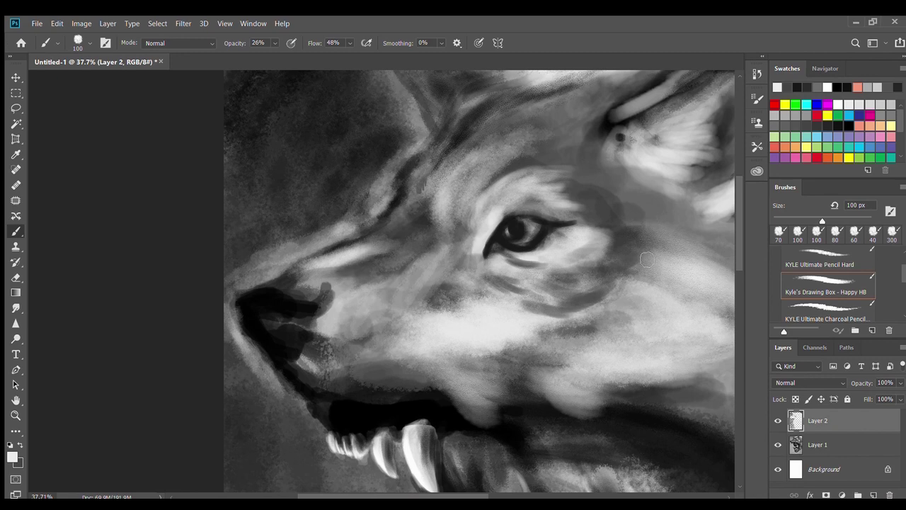
scroll(481, 433, "right", 3)
scroll(463, 234, "right", 3)
mouse_move(382, 265)
left_mouse_down()
mouse_move(326, 283)
mouse_move(396, 297)
left_mouse_up()
left_click_drag(347, 311, 439, 315)
key("bracketright")
key("bracketright")
key("bracketright")
mouse_move(303, 310)
left_mouse_down()
mouse_move(299, 304)
mouse_move(338, 320)
left_mouse_up()
mouse_move(283, 280)
left_mouse_down()
mouse_move(367, 366)
mouse_move(497, 296)
mouse_move(566, 404)
left_mouse_up()
- Darken the edge and inside of the front ear with a 125 px brush
scroll(328, 123, "down", 5)
scroll(328, 123, "up", 2)
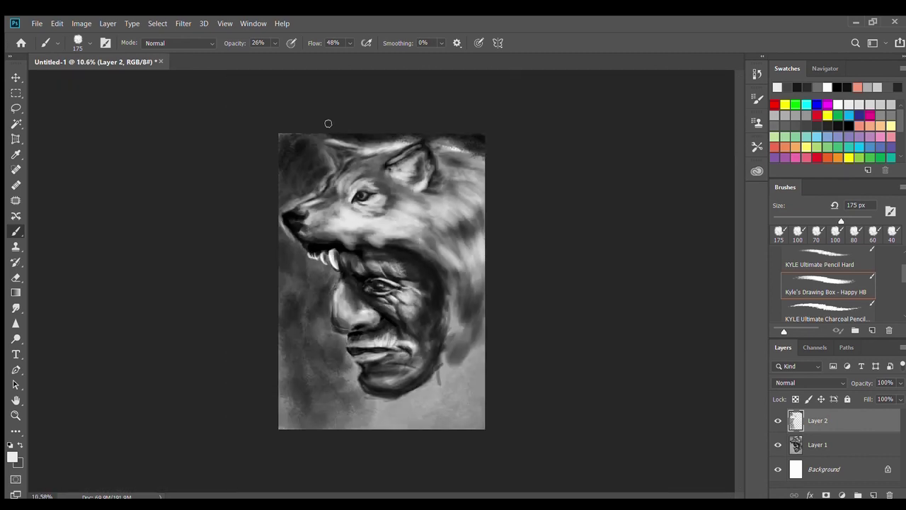
scroll(605, 146, "up", 1)
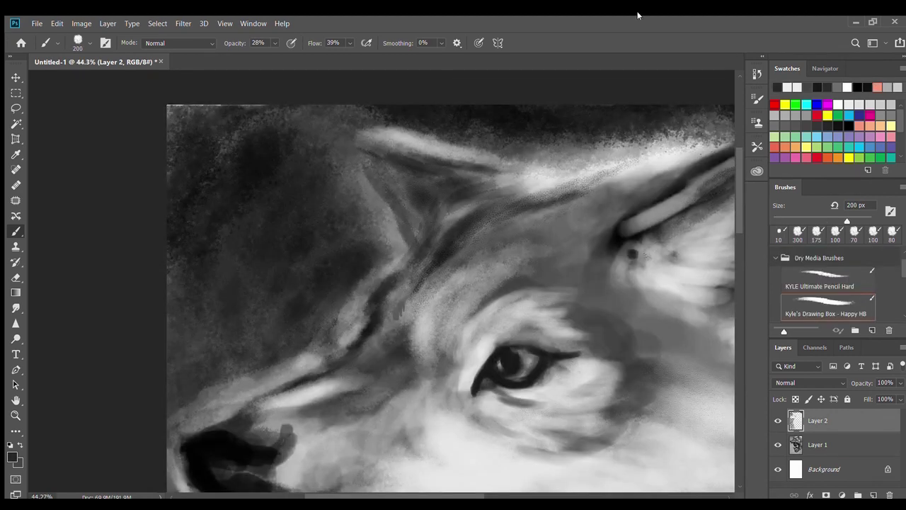
left_click_drag(402, 213, 381, 159)
key("bracketright")
left_click_drag(432, 233, 395, 182)
left_click_drag(430, 229, 362, 160)
mouse_move(421, 206)
left_mouse_down()
mouse_move(465, 177)
mouse_move(524, 180)
mouse_move(495, 184)
left_mouse_up()
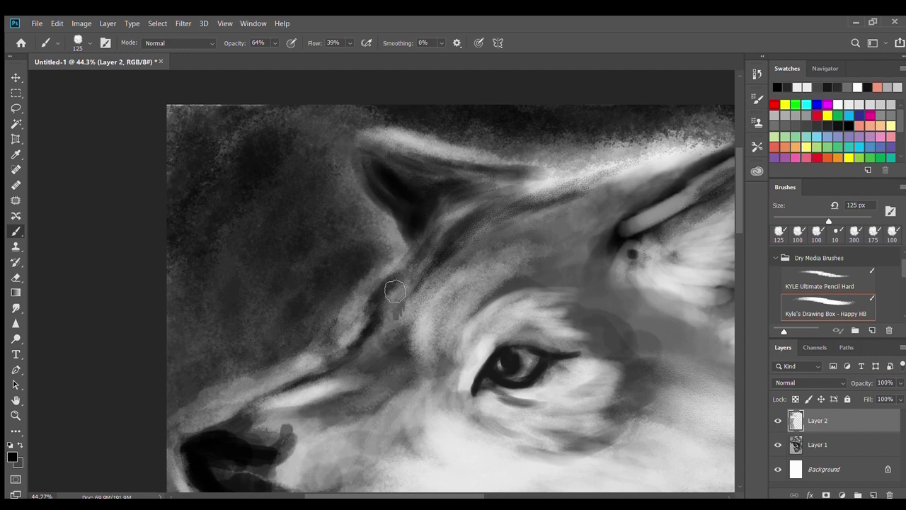
- Paint broad dark strokes along the front ear at 175 px
left_click_drag(395, 290, 437, 259)
key("bracketright")
key("bracketright")
scroll(278, 303, "down", 3)
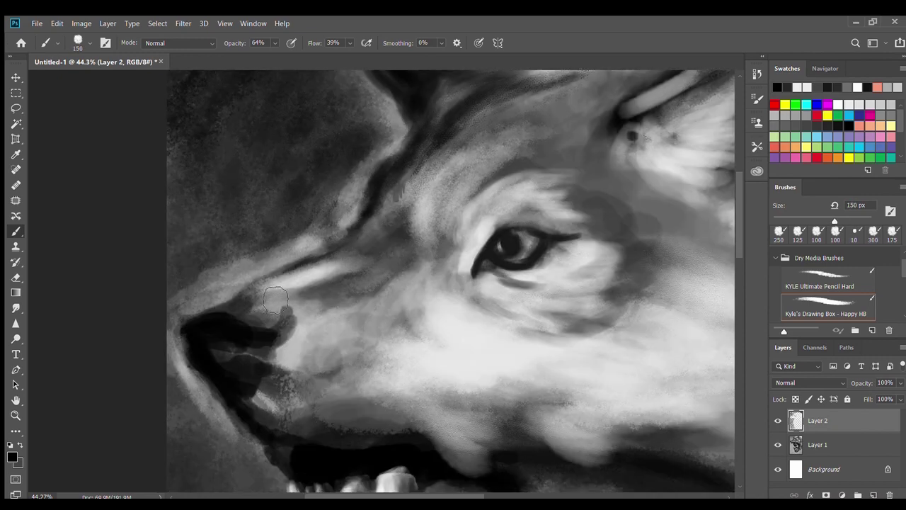
mouse_move(363, 240)
left_mouse_down()
mouse_move(390, 239)
mouse_move(439, 170)
mouse_move(550, 121)
left_mouse_up()
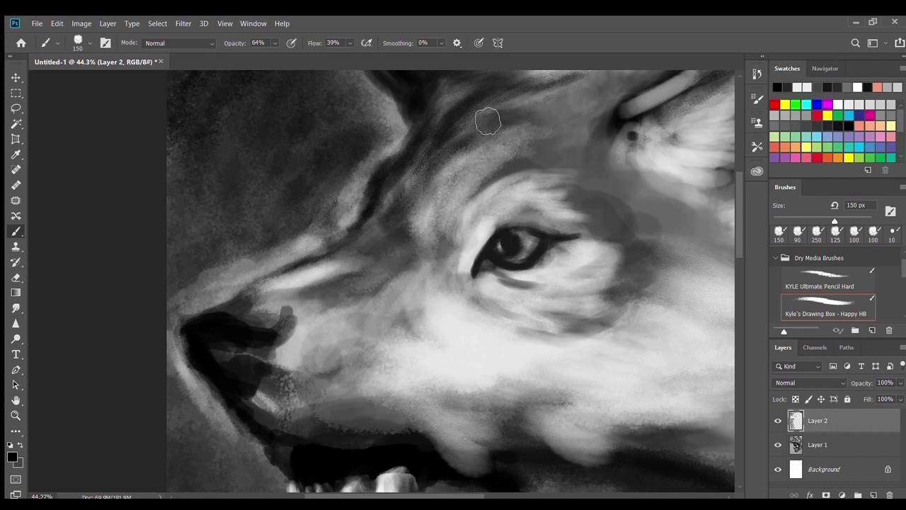
key("bracketright")
key("bracketright")
key("bracketright")
scroll(525, 234, "up", 3)
- Darken the fur beside the front ear at 25% opacity
key("2")
key("5")
mouse_move(468, 228)
left_mouse_down()
mouse_move(531, 197)
mouse_move(637, 177)
left_mouse_up()
left_click_drag(510, 213, 601, 247)
scroll(687, 266, "down", 10)
scroll(385, 244, "up", 7)
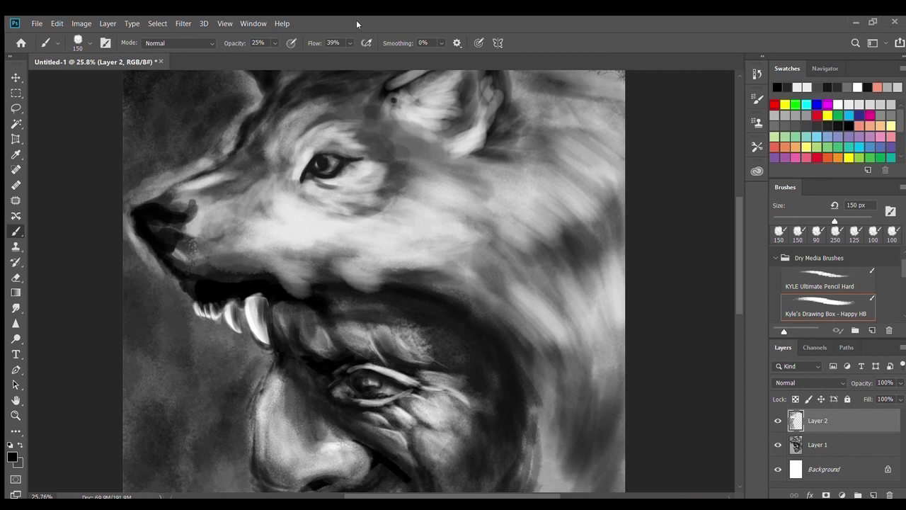
- Paint dark streaks through the neck and right-side fur, enlarging the brush to 250 px
left_click_drag(505, 263, 547, 294)
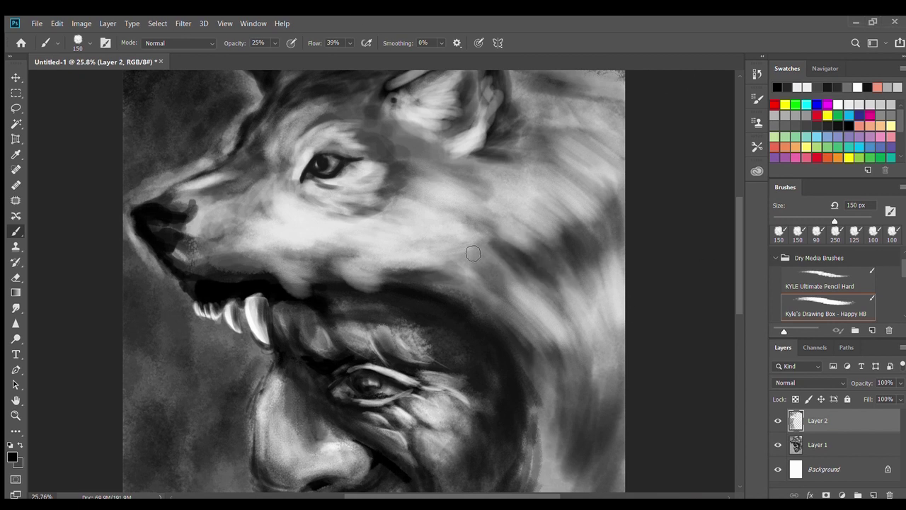
mouse_move(487, 291)
left_mouse_down()
mouse_move(509, 313)
mouse_move(418, 260)
left_mouse_up()
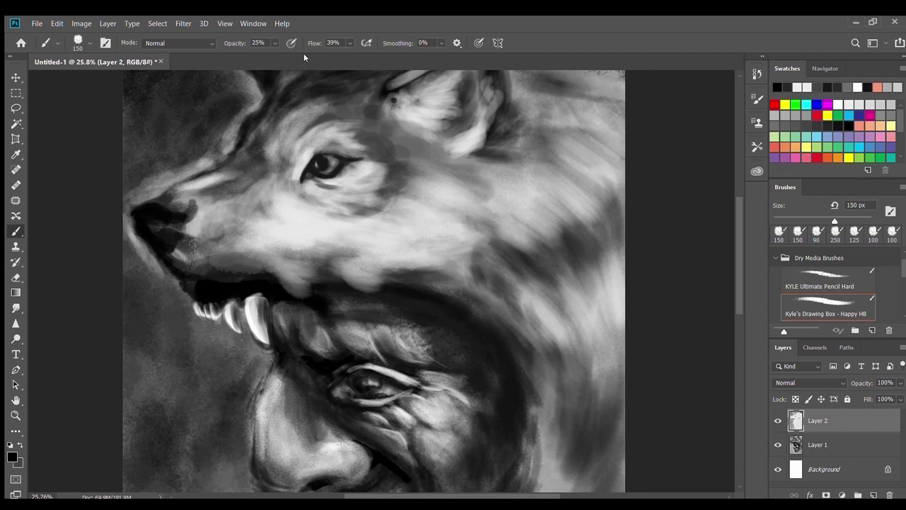
left_click_drag(597, 234, 566, 270)
key("bracketright")
key("bracketright")
key("bracketright")
mouse_move(584, 326)
left_mouse_down()
mouse_move(605, 283)
mouse_move(616, 340)
mouse_move(613, 283)
left_mouse_up()
left_click_drag(511, 292, 555, 334)
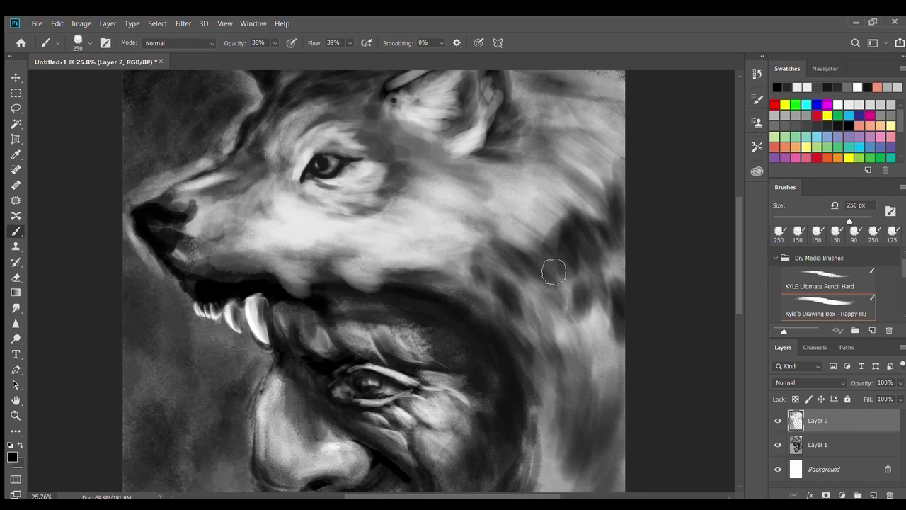
- Darken the rear ear interior, undoing one bad stroke and repainting it
left_click_drag(455, 144, 470, 104)
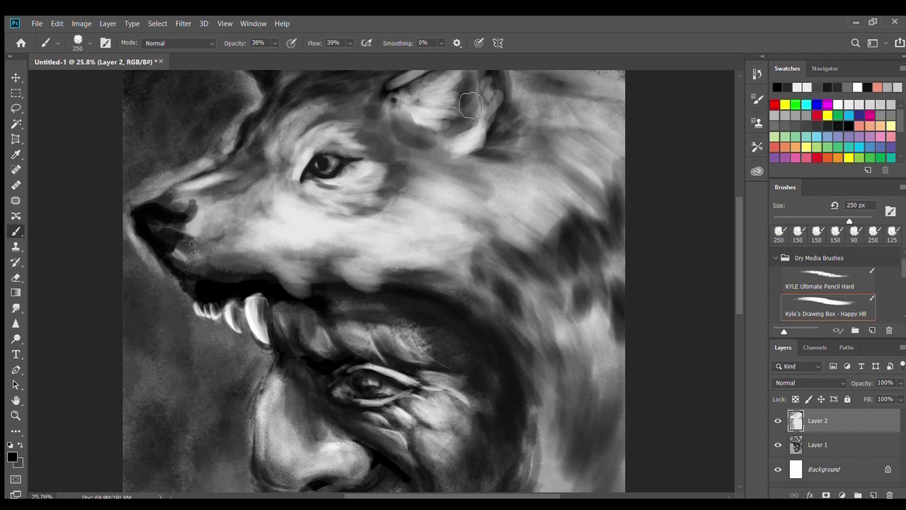
key("ctrl+z")
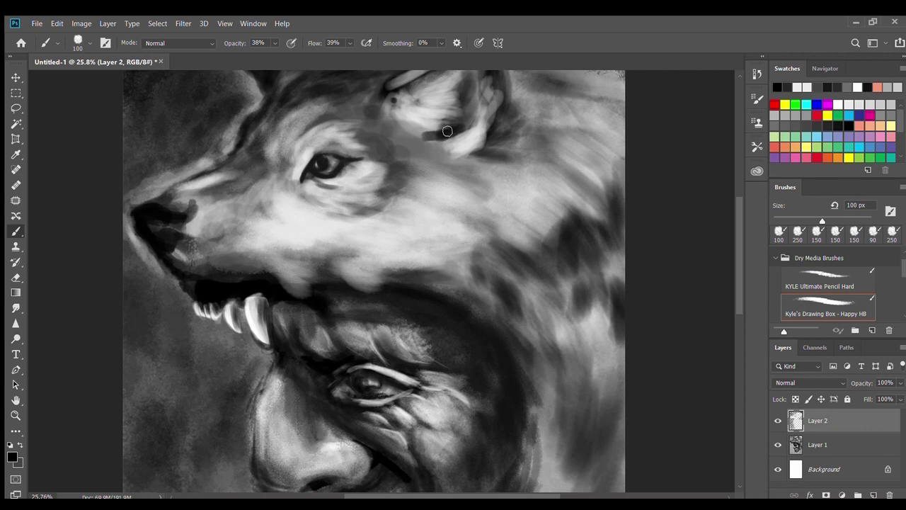
left_click_drag(468, 110, 488, 88)
key("bracketright")
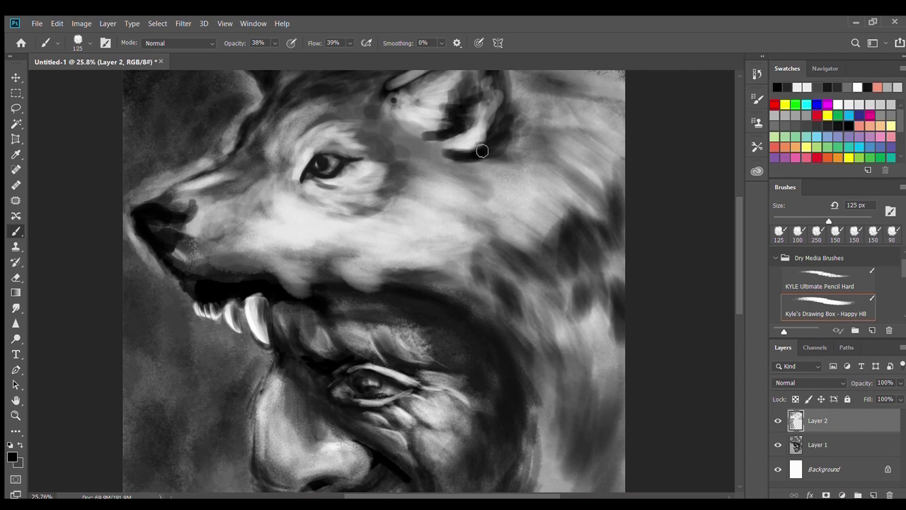
scroll(481, 145, "down", 2)
scroll(393, 138, "up", 5)
key("bracketleft")
key("bracketleft")
key("bracketleft")
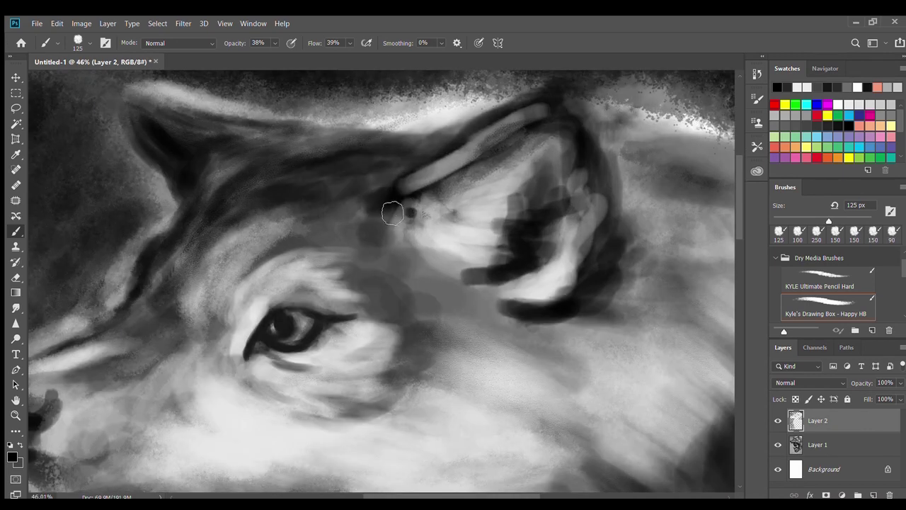
- Paint dark curves in the inner ear and dark strokes below and right of it
mouse_move(394, 203)
left_mouse_down()
mouse_move(418, 245)
mouse_move(509, 250)
left_mouse_up()
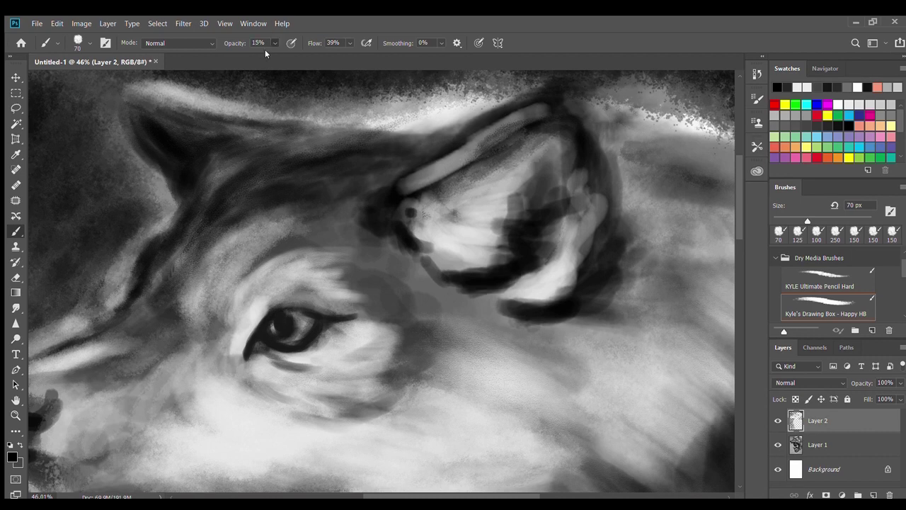
mouse_move(478, 182)
left_mouse_down()
mouse_move(489, 163)
mouse_move(461, 172)
mouse_move(530, 142)
mouse_move(484, 214)
mouse_move(496, 248)
mouse_move(595, 276)
mouse_move(451, 255)
mouse_move(496, 205)
left_mouse_up()
key("bracketright")
key("bracketright")
key("bracketright")
key("bracketright")
key("bracketright")
mouse_move(523, 343)
left_mouse_down()
mouse_move(446, 317)
mouse_move(482, 304)
mouse_move(560, 317)
mouse_move(613, 287)
left_mouse_up()
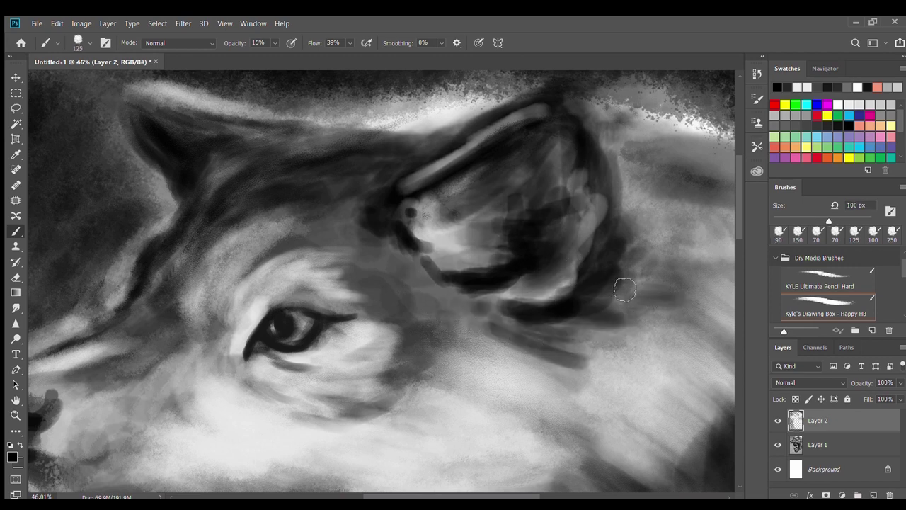
key("bracketright")
key("bracketright")
key("bracketright")
mouse_move(623, 213)
left_mouse_down()
mouse_move(673, 304)
mouse_move(566, 361)
left_mouse_up()
- Darken the wolf's head, cheek and face with broad dark grey strokes
scroll(603, 205, "down", 5)
key("bracketright")
key("bracketright")
key("bracketright")
scroll(451, 145, "up", 3)
left_click_drag(489, 205, 453, 241)
mouse_move(396, 248)
left_mouse_down()
mouse_move(524, 148)
mouse_move(386, 278)
left_mouse_up()
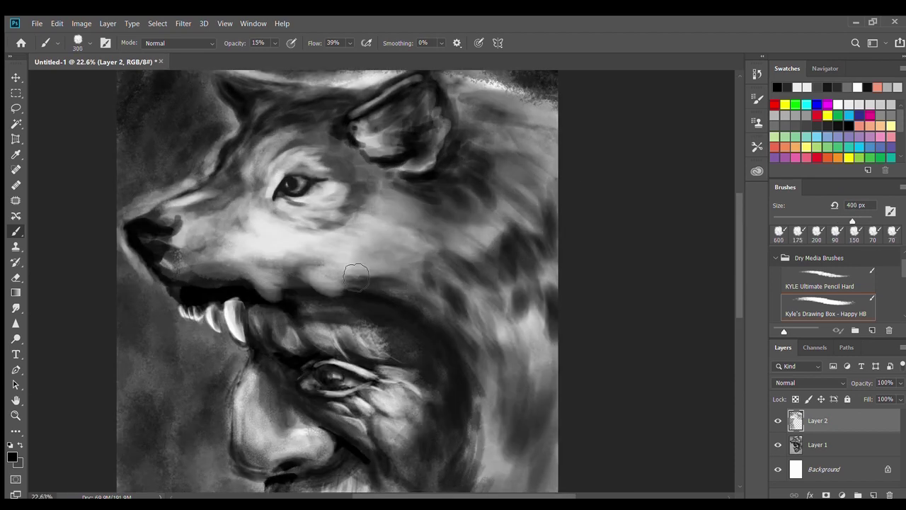
key("bracketleft")
key("bracketleft")
key("bracketleft")
mouse_move(312, 285)
left_mouse_down()
mouse_move(340, 241)
mouse_move(424, 212)
left_mouse_up()
left_click_drag(326, 233, 241, 191)
scroll(400, 291, "down", 5)
scroll(434, 85, "up", 3)
scroll(439, 100, "up", 3)
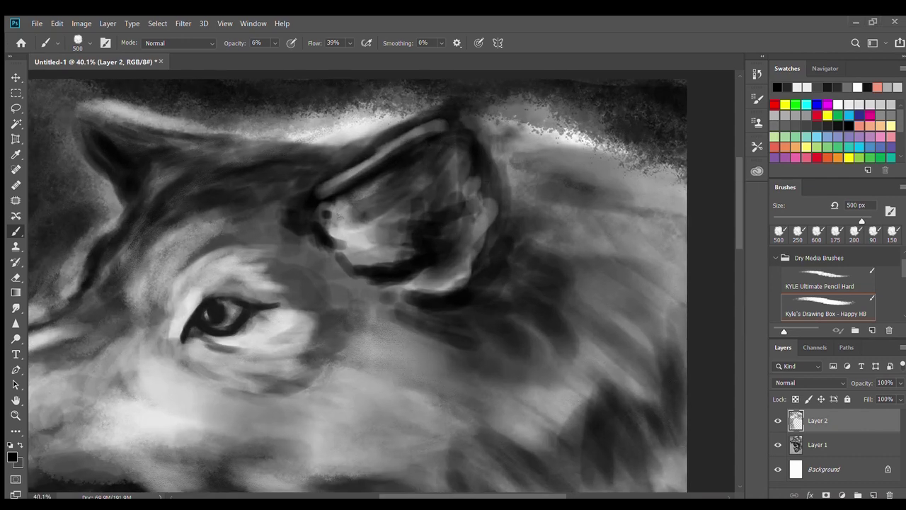
scroll(455, 124, "up", 2)
- Paint white highlights along the forehead edge and the brow curving down the side
key("x")
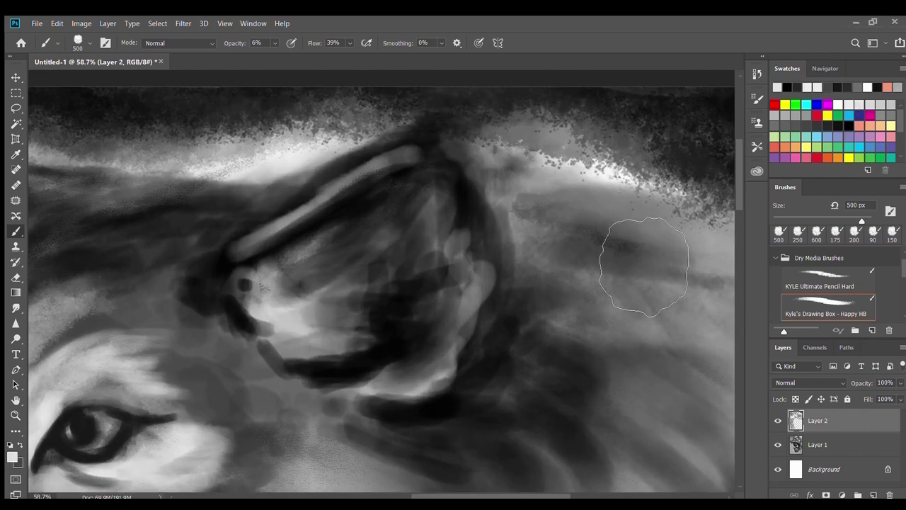
left_click_drag(521, 496, 475, 497)
key("bracketleft")
key("bracketleft")
left_click_drag(252, 216, 423, 151)
mouse_move(296, 189)
left_mouse_down()
mouse_move(521, 131)
mouse_move(669, 117)
left_mouse_up()
key("bracketright")
key("bracketright")
scroll(552, 365, "up", 3)
mouse_move(386, 230)
left_mouse_down()
mouse_move(460, 216)
mouse_move(532, 349)
mouse_move(501, 248)
mouse_move(588, 265)
mouse_move(722, 318)
left_mouse_up()
scroll(424, 95, "down", 3)
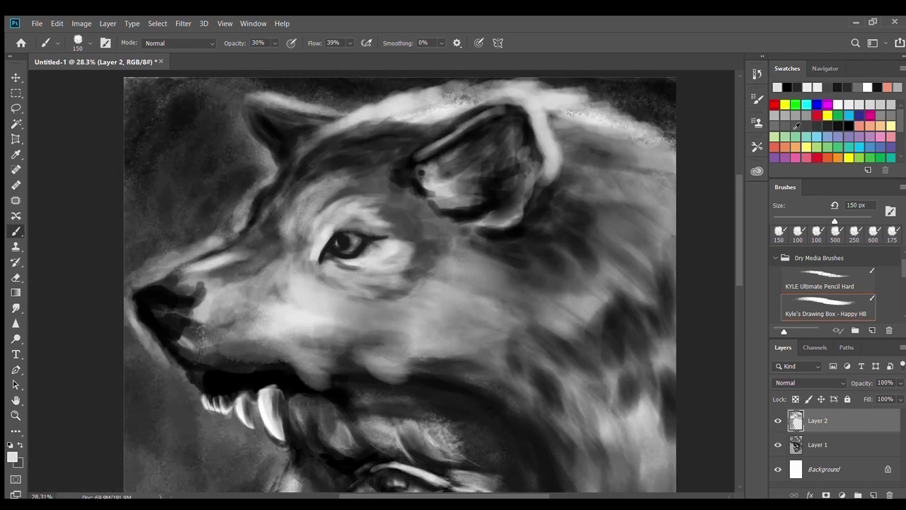
- Lighten the forehead fur and right mane with a lighter grey
left_click(796, 126)
key("bracketright")
key("bracketright")
key("bracketright")
mouse_move(344, 162)
left_mouse_down()
mouse_move(376, 153)
mouse_move(400, 163)
mouse_move(566, 128)
mouse_move(667, 137)
mouse_move(623, 113)
mouse_move(587, 198)
left_mouse_up()
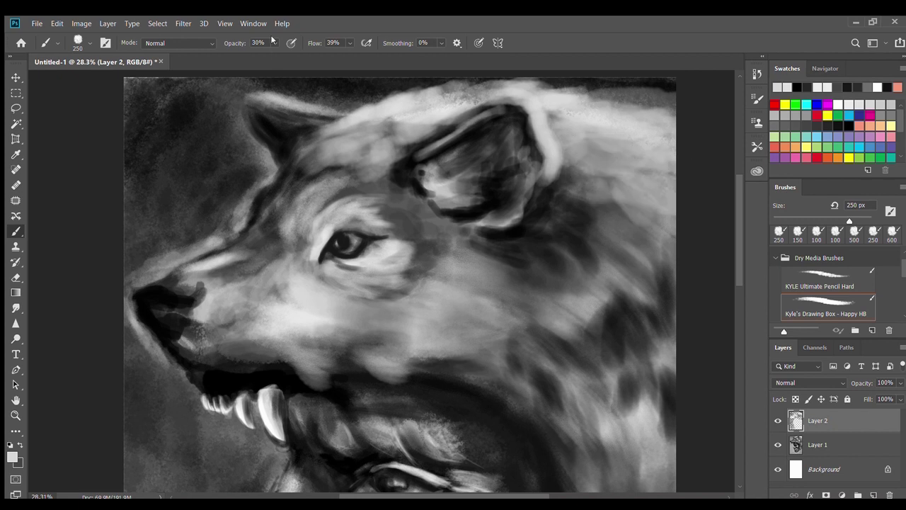
key("bracketright")
mouse_move(670, 231)
left_mouse_down()
mouse_move(649, 217)
mouse_move(633, 344)
mouse_move(469, 314)
mouse_move(439, 294)
mouse_move(563, 269)
left_mouse_up()
mouse_move(656, 275)
left_mouse_down()
mouse_move(581, 213)
mouse_move(591, 154)
left_mouse_up()
- With the whole painting fitted on screen, paint a pale strand down the right cheek
key("ctrl+0")
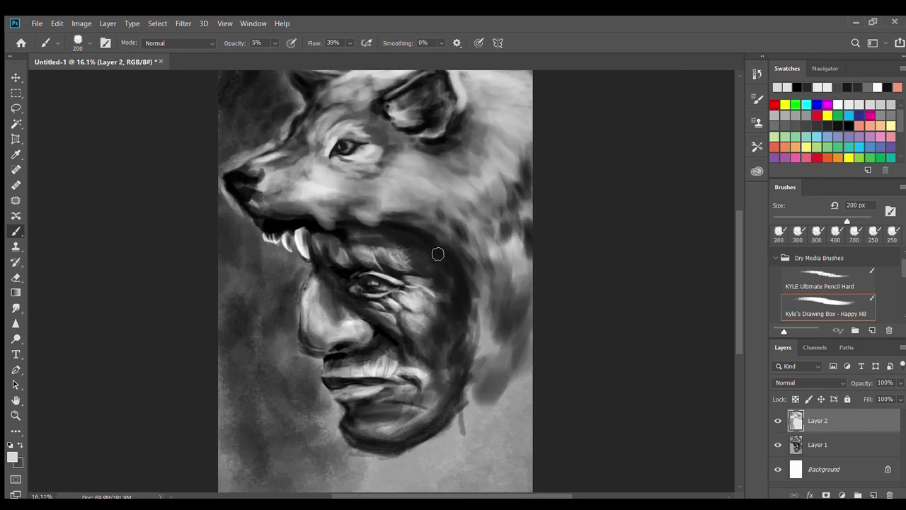
left_click_drag(441, 255, 445, 388)
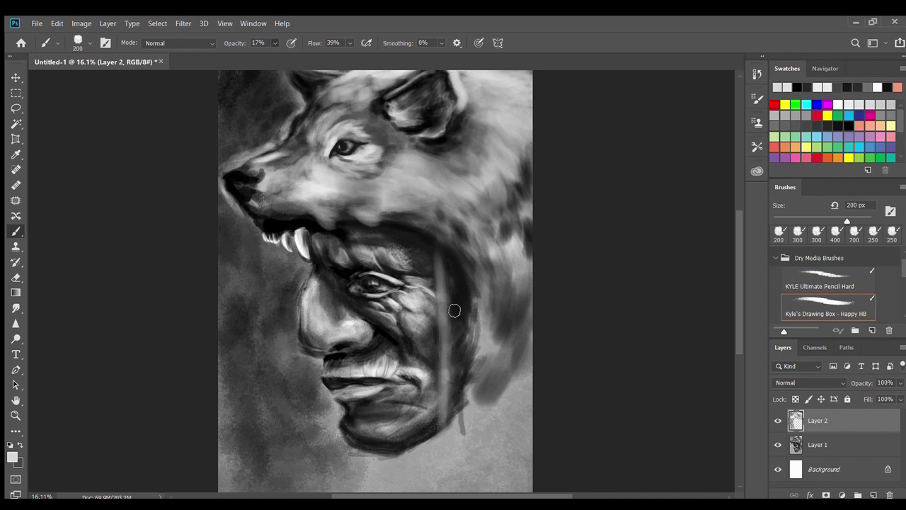
mouse_move(446, 306)
left_mouse_down()
mouse_move(447, 414)
mouse_move(448, 387)
left_mouse_up()
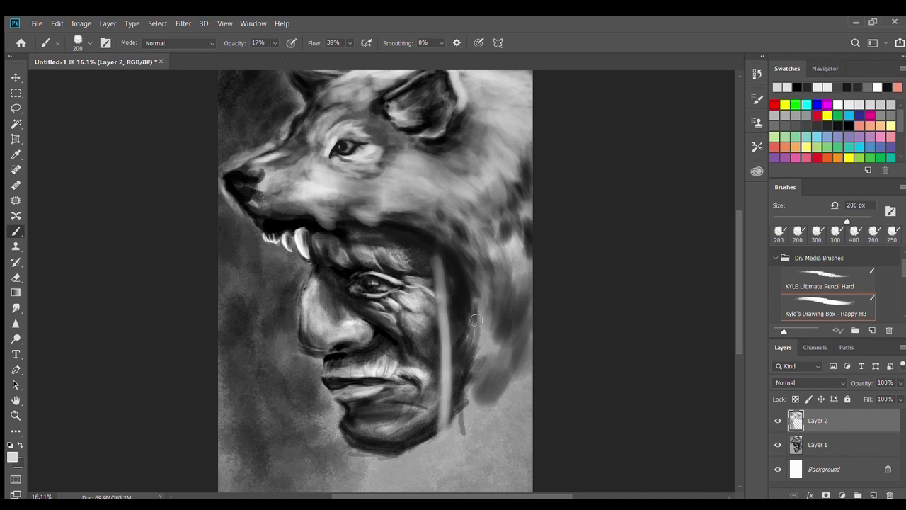
scroll(447, 456, "up", 2)
scroll(448, 456, "down", 3)
scroll(448, 456, "up", 3)
scroll(447, 457, "down", 1)
scroll(613, 450, "up", 1)
scroll(614, 450, "down", 3)
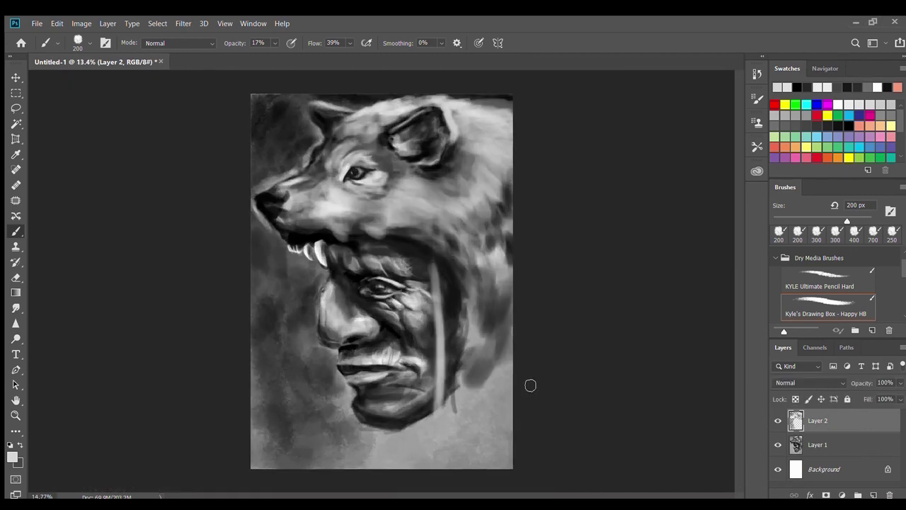
scroll(495, 397, "up", 3)
- On Layer 1, paint dark grey strokes below the jaw toward the canvas bottom
key("alt+bracketleft")
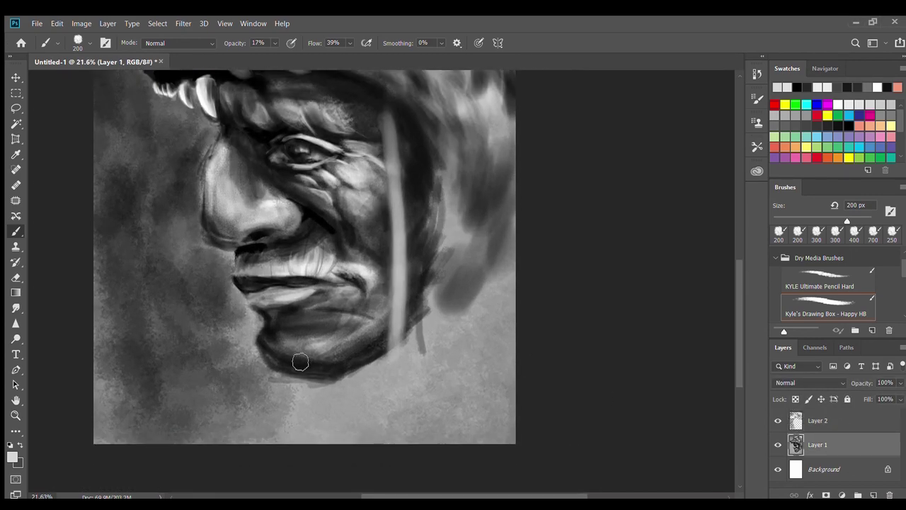
left_click(301, 362, "alt")
left_click(491, 334, "alt")
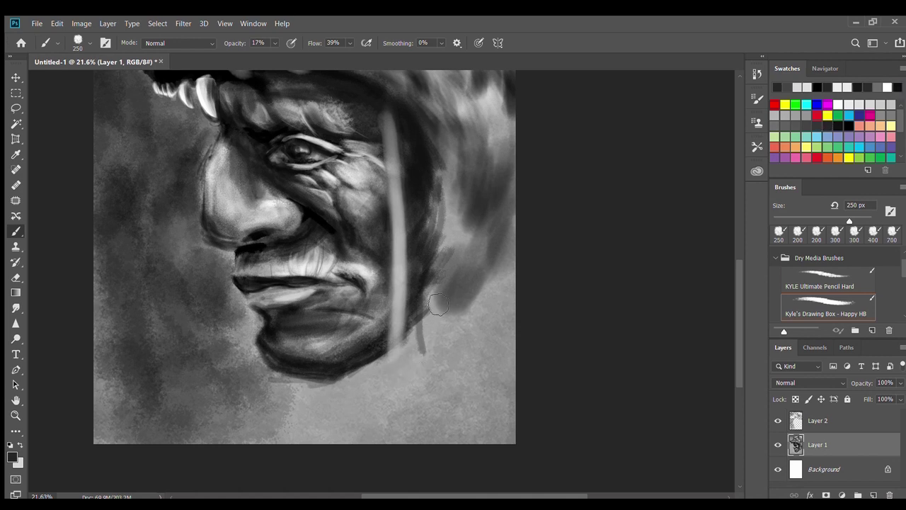
left_click_drag(439, 305, 424, 386)
key("bracketleft")
key("bracketleft")
mouse_move(407, 340)
left_mouse_down()
mouse_move(396, 425)
mouse_move(370, 431)
left_mouse_up()
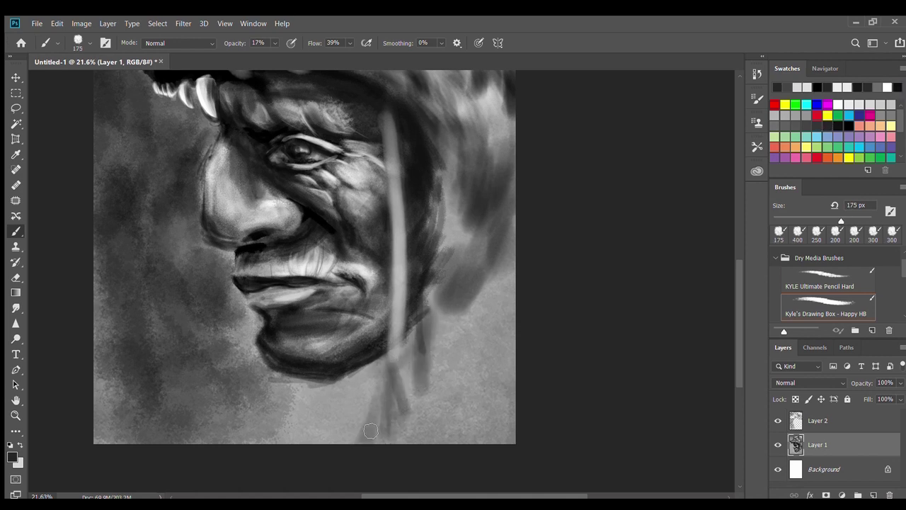
key("bracketright")
key("bracketright")
key("bracketright")
mouse_move(391, 364)
left_mouse_down()
mouse_move(386, 439)
mouse_move(449, 437)
mouse_move(397, 461)
left_mouse_up()
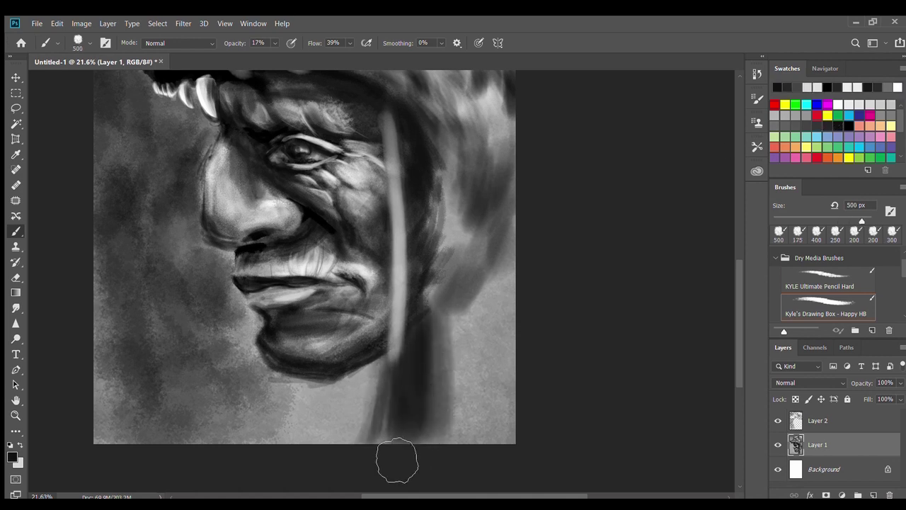
- With a 900 px brush, darken the lower right, below the chin and the nose bridge
key("bracketright")
key("bracketright")
key("bracketright")
scroll(520, 300, "down", 3)
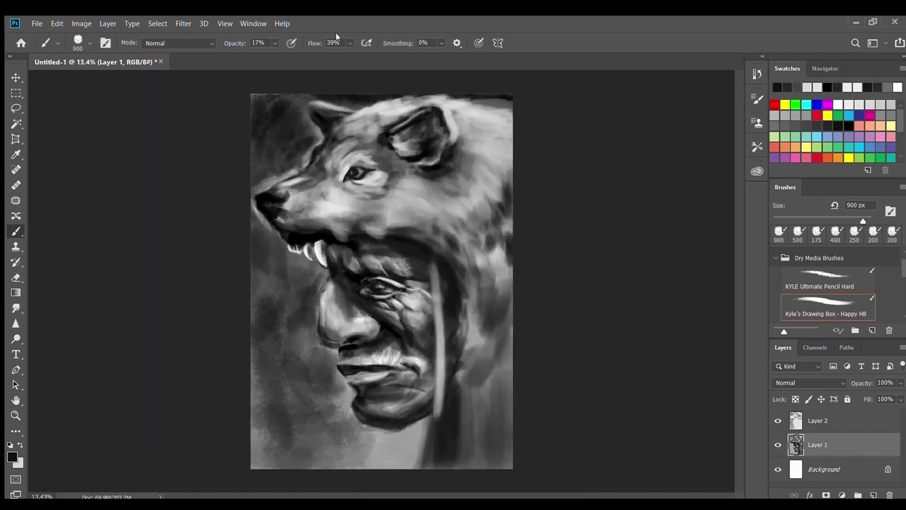
left_click_drag(496, 404, 494, 431)
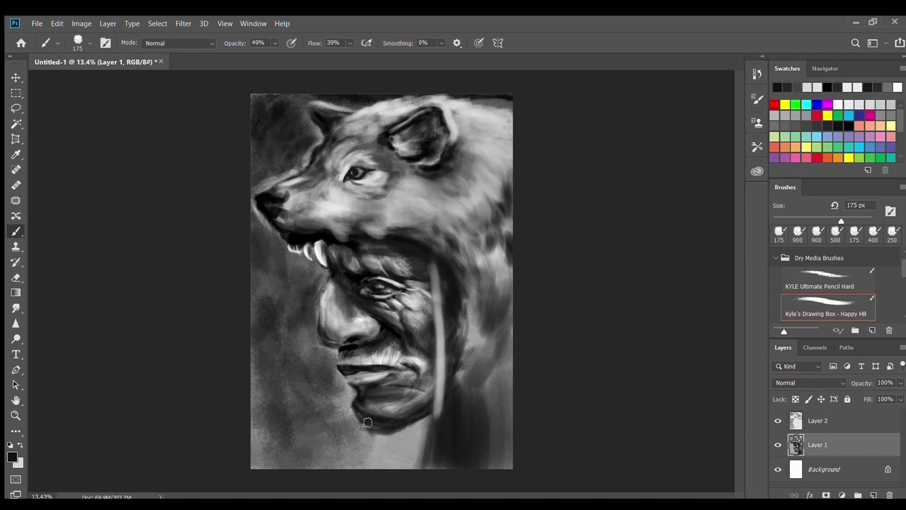
left_click_drag(434, 413, 429, 369)
left_click_drag(361, 290, 389, 347)
scroll(460, 429, "down", 1)
scroll(460, 432, "up", 2)
scroll(463, 445, "down", 5)
scroll(463, 446, "up", 5)
left_click(834, 427)
key("x")
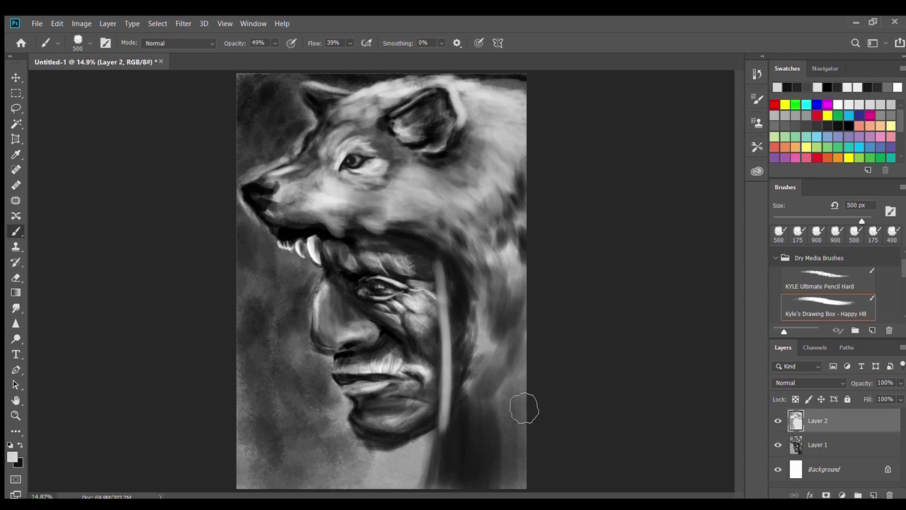
- Paint light fur strands beside the man's face with a 300 px brush
mouse_move(492, 359)
left_mouse_down()
mouse_move(489, 439)
mouse_move(496, 415)
left_mouse_up()
left_click_drag(499, 375, 522, 472)
key("bracketright")
key("bracketright")
mouse_move(514, 347)
left_mouse_down()
mouse_move(510, 403)
mouse_move(499, 333)
left_mouse_up()
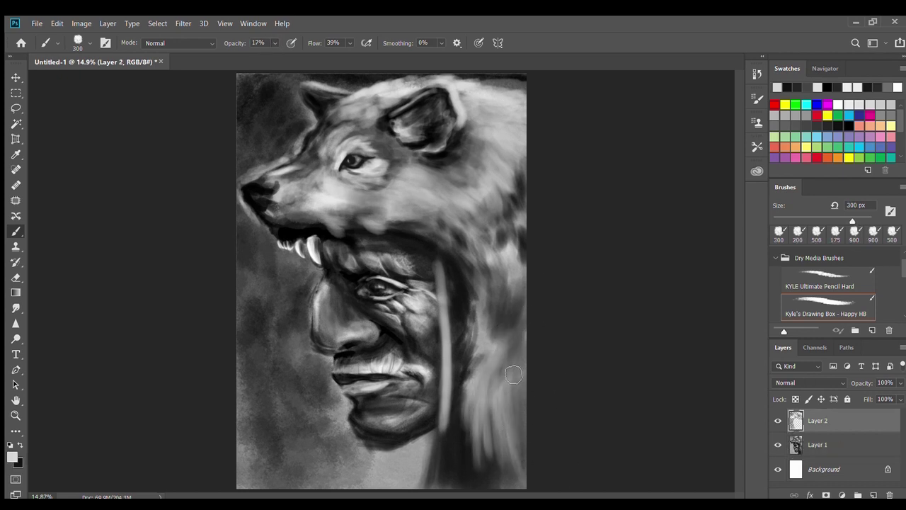
- Deepen dark strands beside the face and darken fur at the upper right of the head
left_click_drag(533, 375, 522, 458)
left_click_drag(499, 364, 508, 404)
left_click_drag(510, 343, 497, 401)
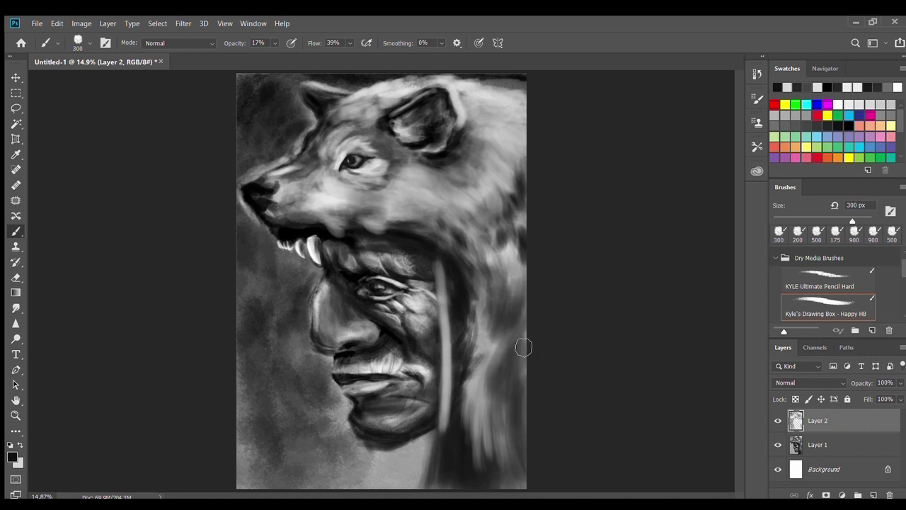
mouse_move(533, 161)
left_mouse_down()
mouse_move(489, 96)
mouse_move(499, 184)
mouse_move(485, 104)
left_mouse_up()
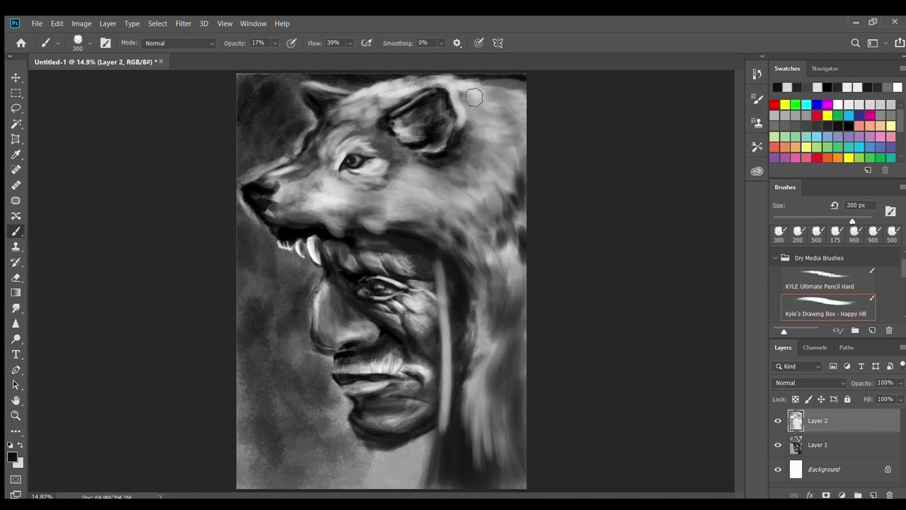
scroll(459, 232, "up", 5)
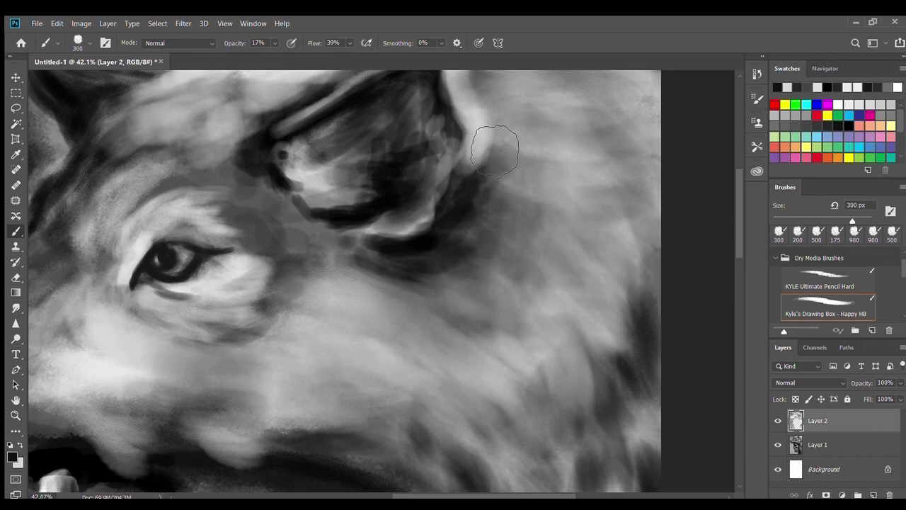
scroll(517, 163, "down", 3)
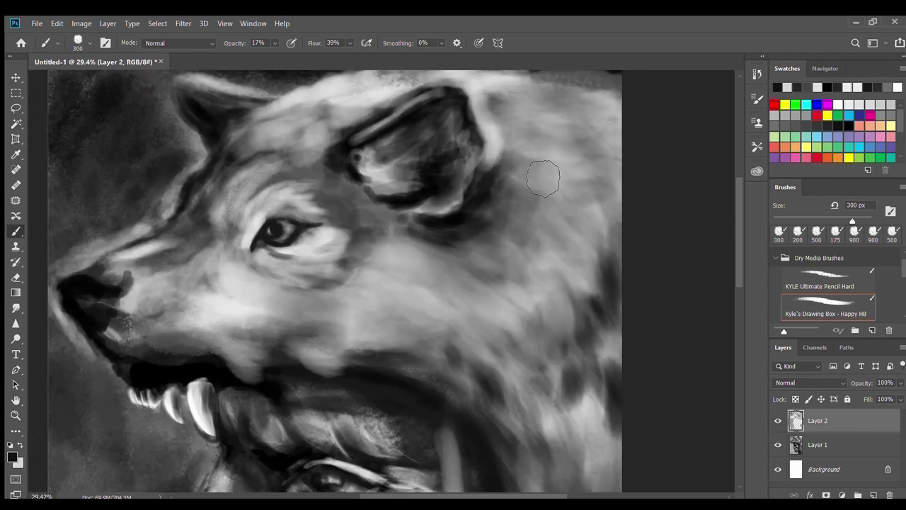
scroll(500, 165, "up", 5)
- Add dark detail along the ear's right edge, then brighten its top rim in white
key("bracketleft")
key("bracketleft")
key("bracketleft")
mouse_move(500, 165)
left_mouse_down()
mouse_move(467, 227)
mouse_move(525, 317)
mouse_move(654, 192)
left_mouse_up()
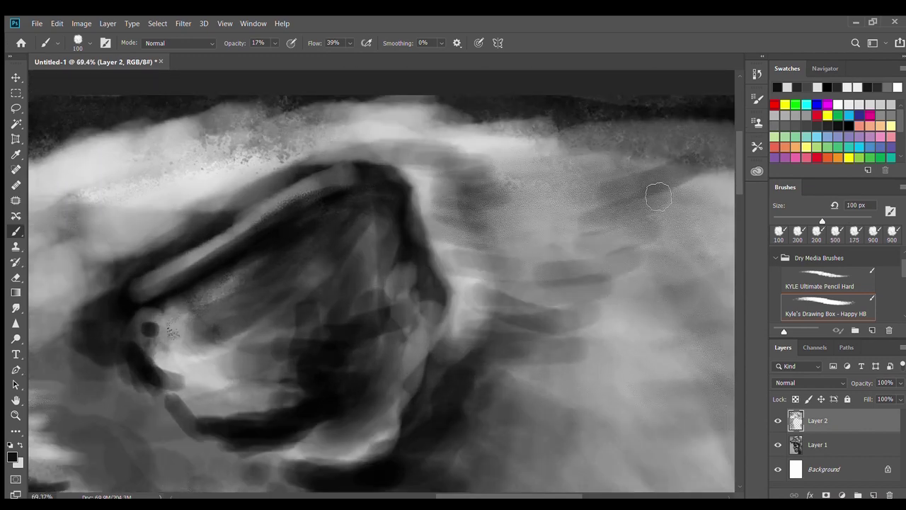
scroll(625, 314, "down", 5)
scroll(482, 134, "up", 5)
key("bracketright")
mouse_move(470, 199)
left_mouse_down()
mouse_move(462, 229)
mouse_move(471, 167)
mouse_move(435, 138)
mouse_move(405, 230)
left_mouse_up()
key("x")
mouse_move(428, 106)
left_mouse_down()
mouse_move(375, 82)
mouse_move(333, 130)
mouse_move(425, 126)
mouse_move(432, 134)
left_mouse_up()
scroll(432, 135, "down", 5)
scroll(332, 334, "up", 2)
scroll(407, 299, "down", 3)
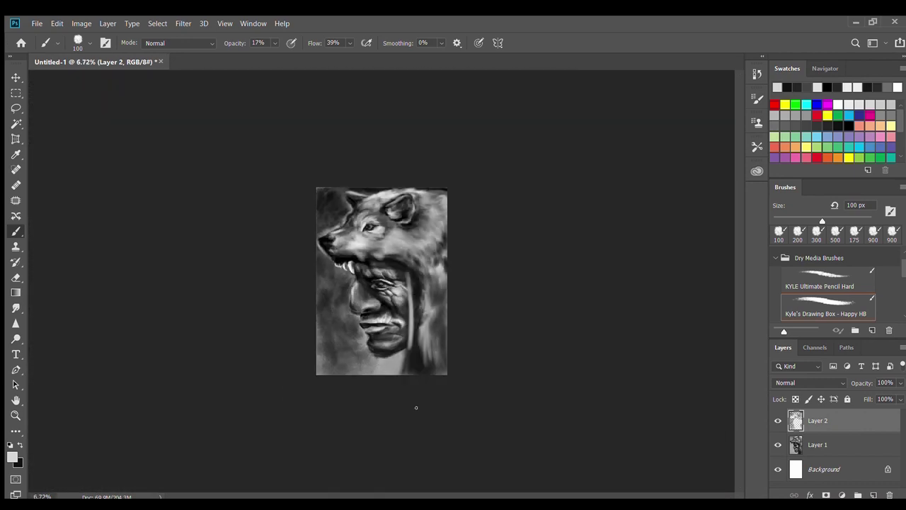
scroll(415, 409, "up", 3)
scroll(415, 409, "up", 2)
- Paint a light strand down the hair and brighten the earring loop
mouse_move(383, 109)
left_mouse_down()
mouse_move(402, 316)
mouse_move(400, 417)
left_mouse_up()
scroll(396, 451, "down", 2)
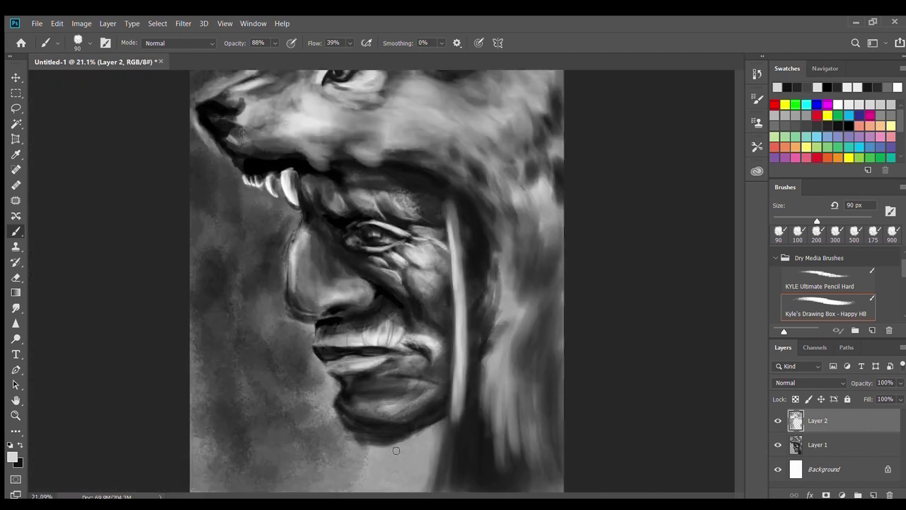
scroll(417, 457, "up", 4)
left_click_drag(499, 375, 512, 449)
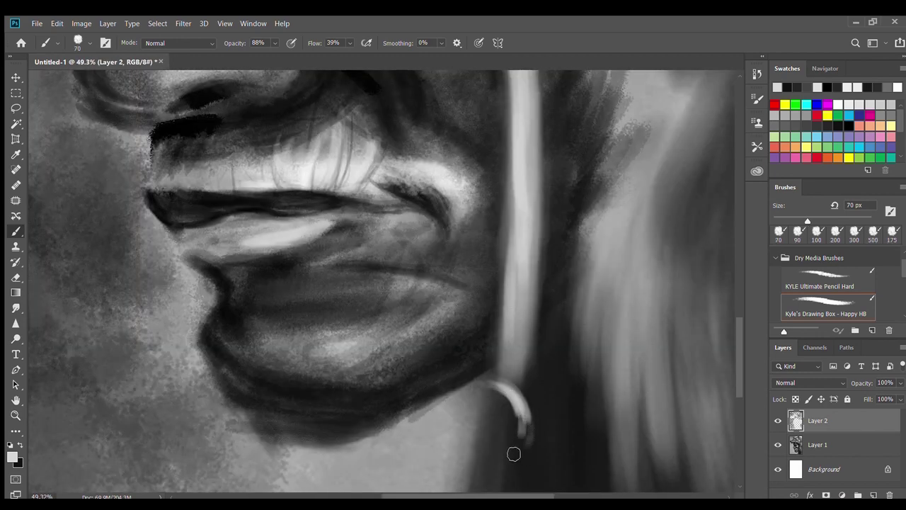
scroll(568, 424, "up", 1)
scroll(616, 387, "right", 3)
scroll(714, 395, "down", 1)
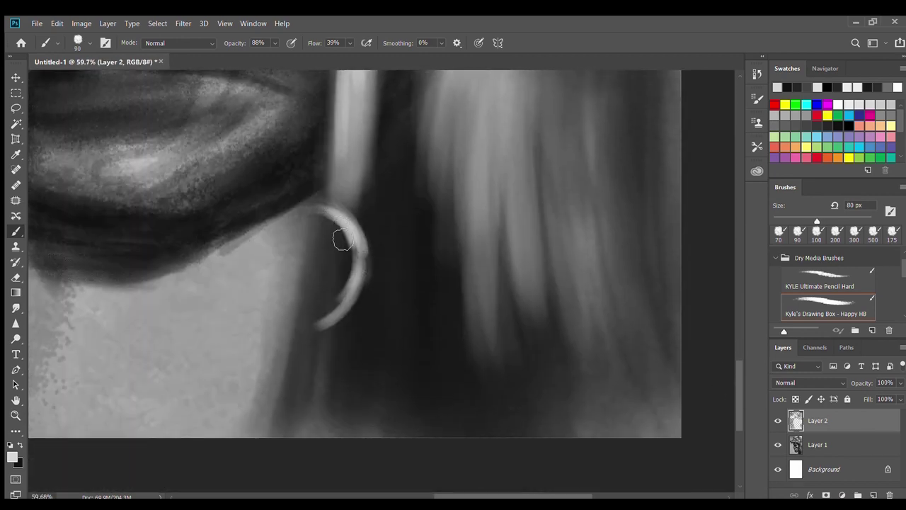
- Paint the light strap down the neck with a 175 px brush
mouse_move(335, 244)
left_mouse_down()
mouse_move(344, 262)
mouse_move(318, 326)
left_mouse_up()
key("bracketright")
key("bracketright")
key("bracketright")
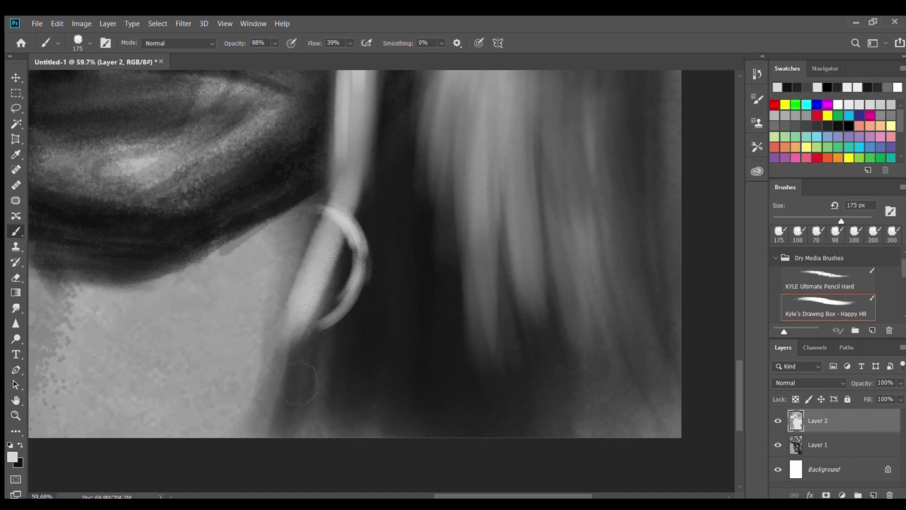
left_click_drag(368, 152, 219, 432)
scroll(405, 206, "down", 1)
scroll(472, 413, "down", 4)
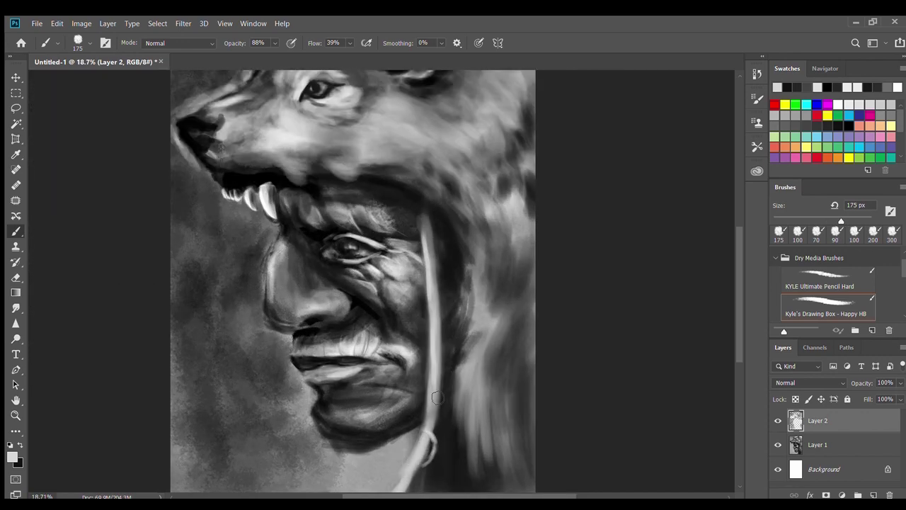
scroll(263, 339, "up", 5)
scroll(263, 340, "down", 2)
- At 40% opacity and 80 px, widen and repaint the strap and earring loop
key("4")
key("bracketleft")
key("bracketleft")
key("bracketleft")
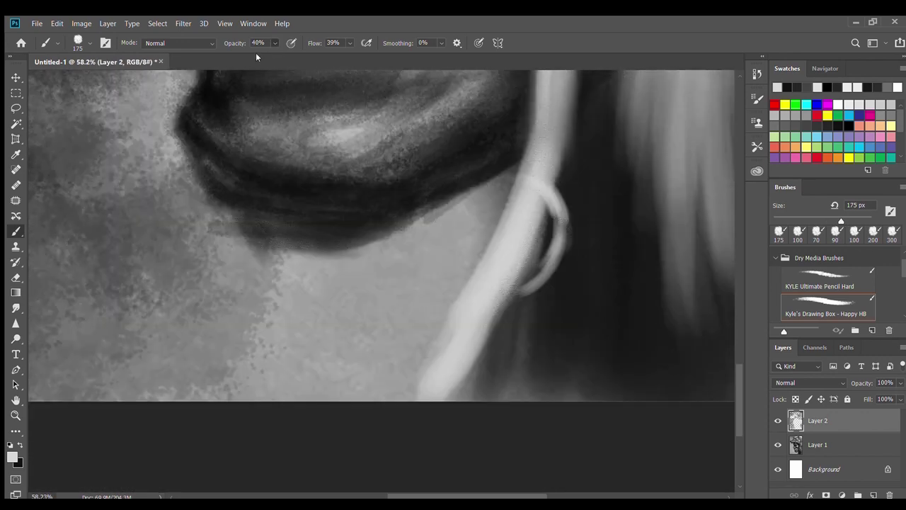
key("bracketleft")
left_click_drag(516, 178, 510, 319)
mouse_move(488, 203)
left_mouse_down()
mouse_move(468, 247)
mouse_move(453, 340)
left_mouse_up()
key("bracketright")
key("bracketright")
key("bracketright")
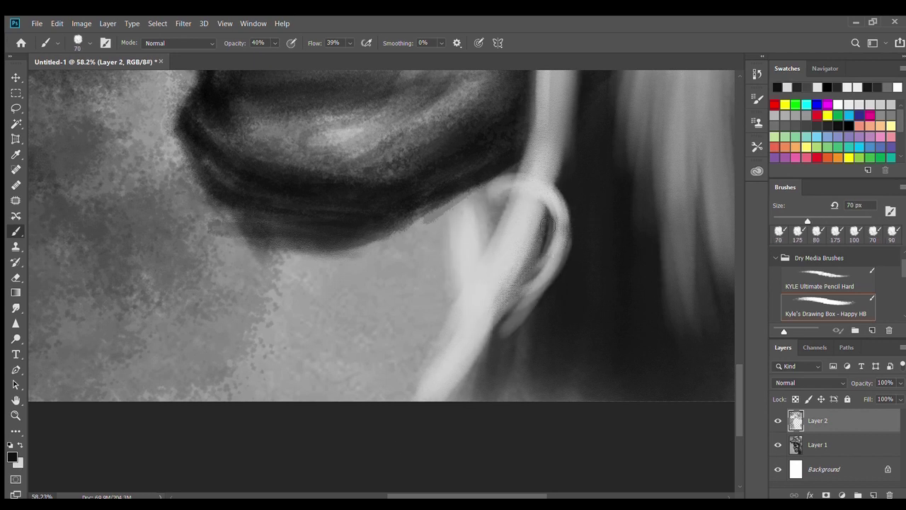
- Shade the ring's inner edge and the strap below it darker
left_click_drag(524, 197, 493, 273)
key("bracketright")
key("bracketright")
mouse_move(510, 213)
left_mouse_down()
mouse_move(486, 243)
mouse_move(508, 318)
left_mouse_up()
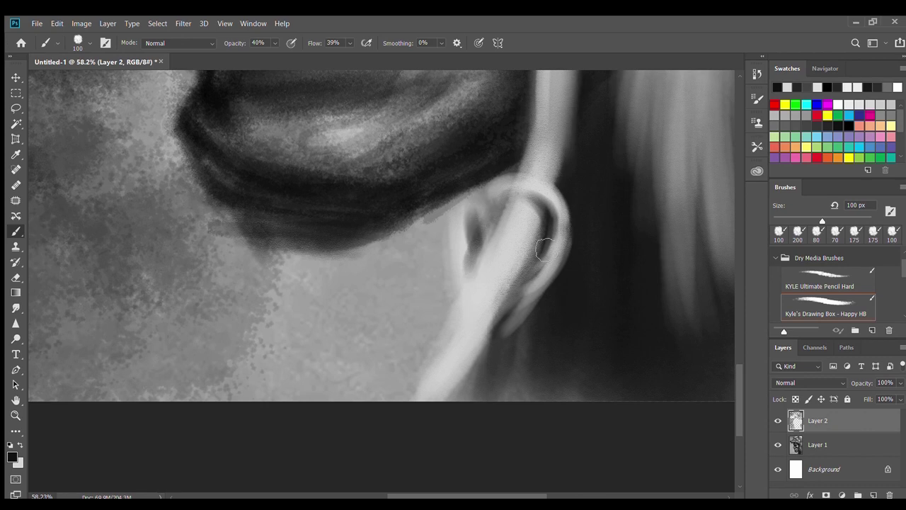
left_click_drag(560, 241, 522, 326)
left_click_drag(496, 269, 476, 349)
mouse_move(517, 234)
left_mouse_down()
mouse_move(447, 329)
mouse_move(446, 292)
left_mouse_up()
scroll(454, 452, "down", 4)
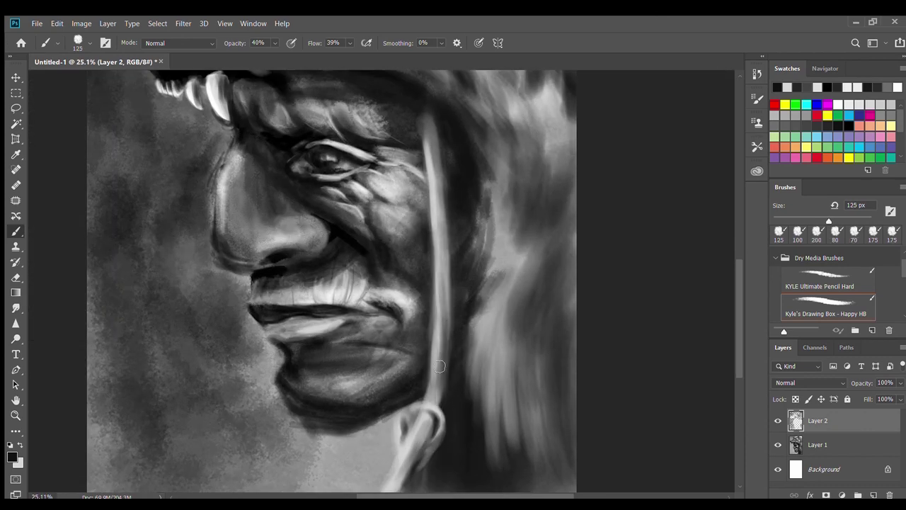
- Darken the strap's right edge and length with a 150 px brush
left_click_drag(433, 107, 446, 283)
scroll(385, 439, "down", 1)
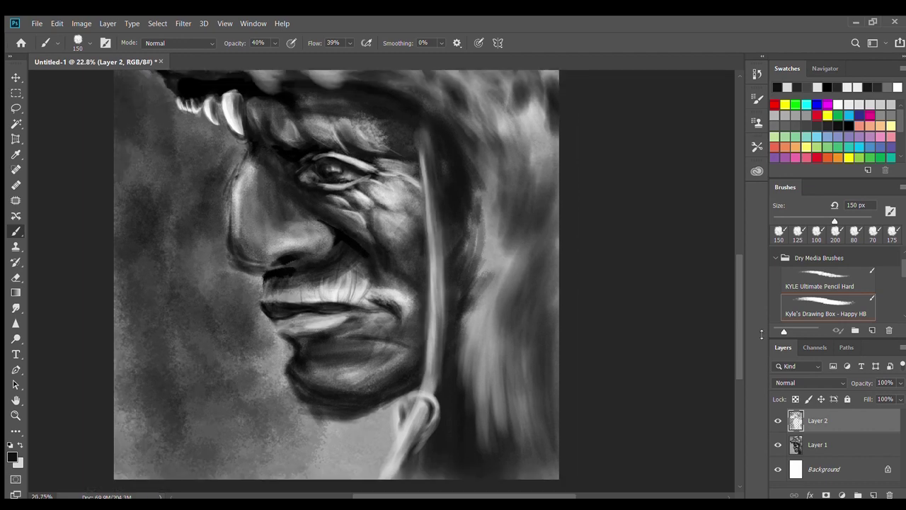
key("bracketright")
scroll(384, 465, "up", 8)
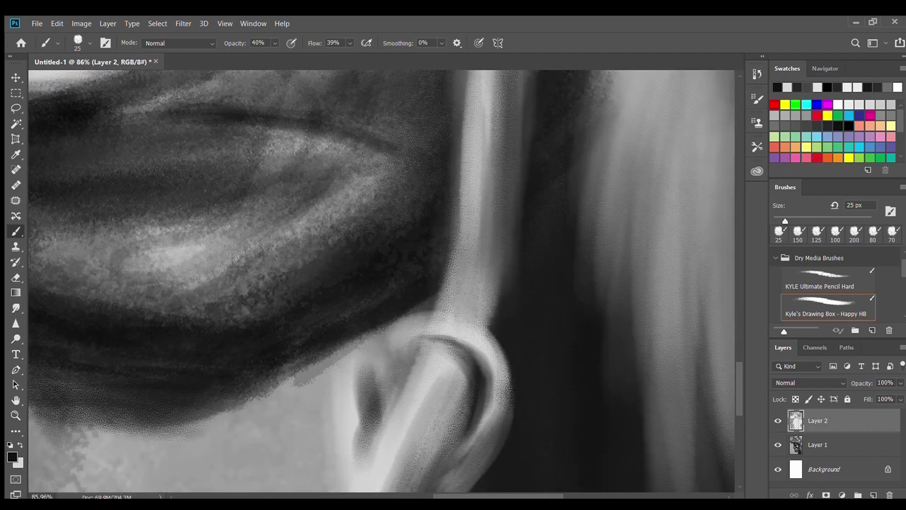
mouse_move(461, 315)
left_mouse_down()
mouse_move(486, 274)
mouse_move(489, 199)
left_mouse_up()
mouse_move(453, 350)
left_mouse_down()
mouse_move(455, 445)
mouse_move(435, 475)
left_mouse_up()
left_click_drag(495, 332, 533, 234)
left_click_drag(473, 206, 463, 127)
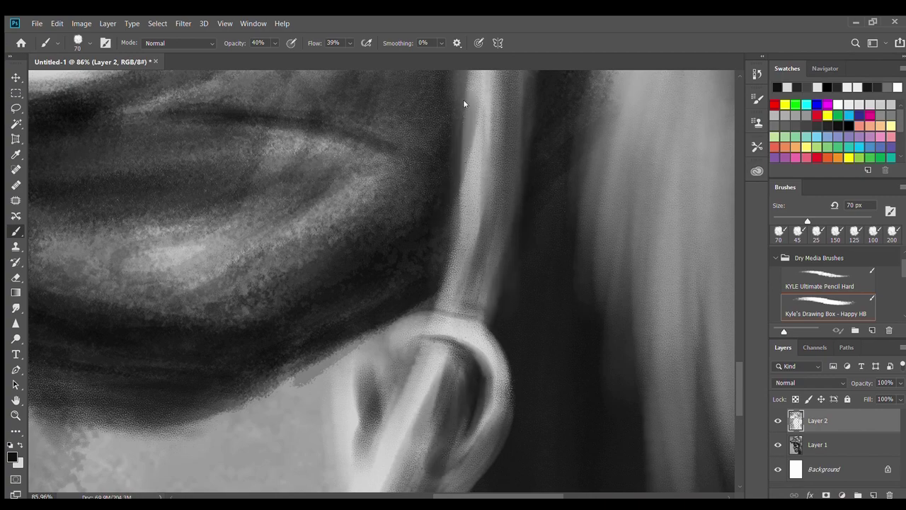
scroll(414, 333, "down", 15)
scroll(348, 269, "up", 15)
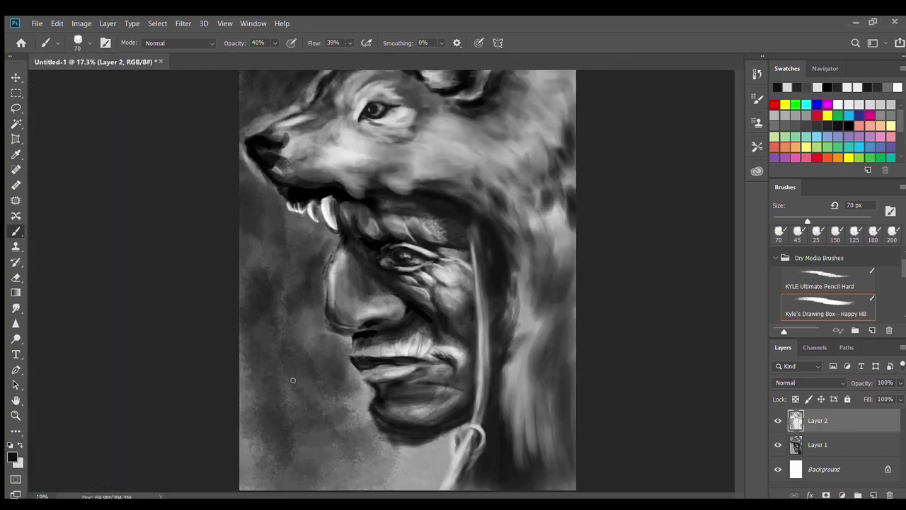
- Repaint the wolf's large fang in a lighter grey with smoother strokes
mouse_move(397, 226)
left_mouse_down()
mouse_move(404, 303)
mouse_move(372, 220)
mouse_move(373, 276)
left_mouse_up()
left_click(878, 113)
mouse_move(382, 199)
left_mouse_down()
mouse_move(393, 304)
mouse_move(418, 311)
left_mouse_up()
- Shade the fang top and second tooth in black, brush 125→80 px, flow raised to 100%
left_click(366, 159, "alt")
key("bracketright")
key("bracketright")
key("bracketright")
left_click_drag(410, 212, 366, 159)
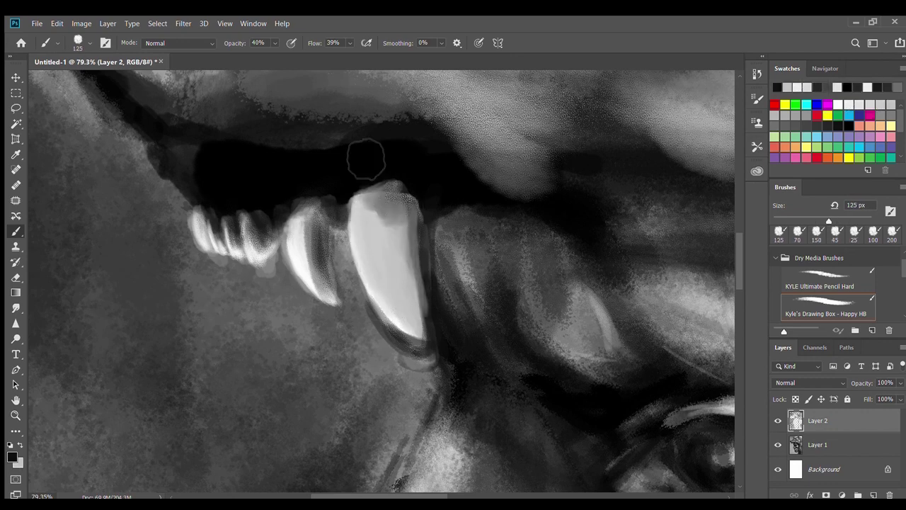
left_click_drag(409, 230, 397, 311)
left_click_drag(383, 205, 404, 319)
key("bracketleft")
key("bracketleft")
key("bracketleft")
mouse_move(305, 212)
left_mouse_down()
mouse_move(326, 298)
mouse_move(333, 285)
left_mouse_up()
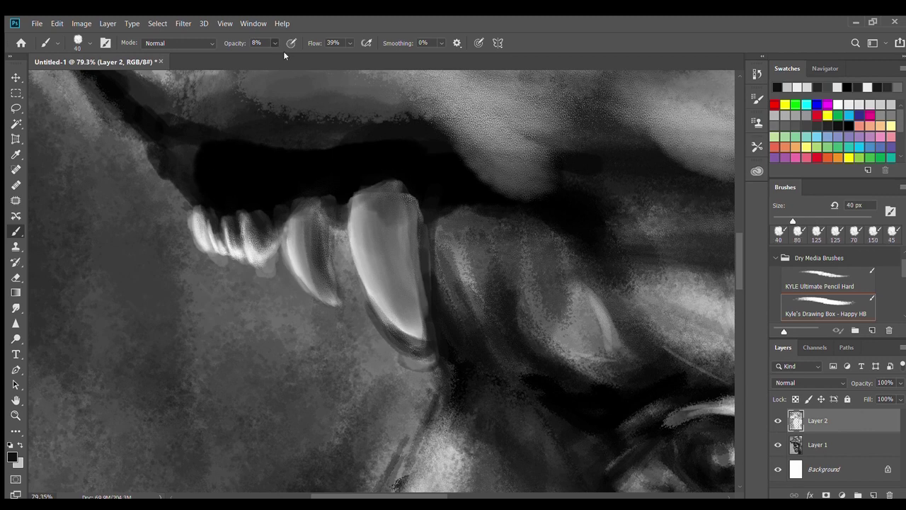
key("shift+0")
left_click_drag(354, 202, 401, 183)
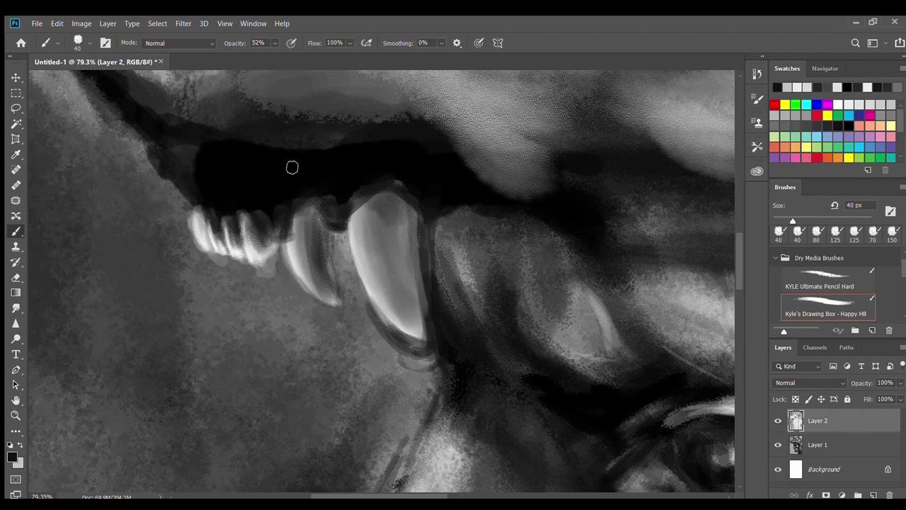
- Darken the gaps between the canines and the big canine's right edge at 35 px; select Layers 1 and 2
scroll(208, 203, "up", 2)
key("bracketleft")
left_click_drag(471, 191, 481, 396)
left_click_drag(460, 213, 472, 290)
scroll(473, 226, "down", 2)
scroll(473, 226, "down", 2)
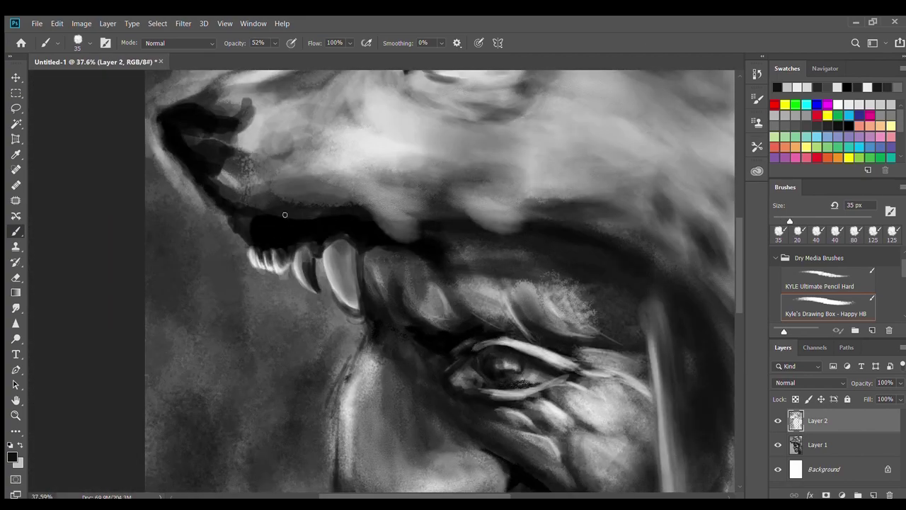
scroll(496, 398, "up", 3)
mouse_move(450, 372)
left_mouse_down()
mouse_move(458, 318)
mouse_move(435, 375)
left_mouse_up()
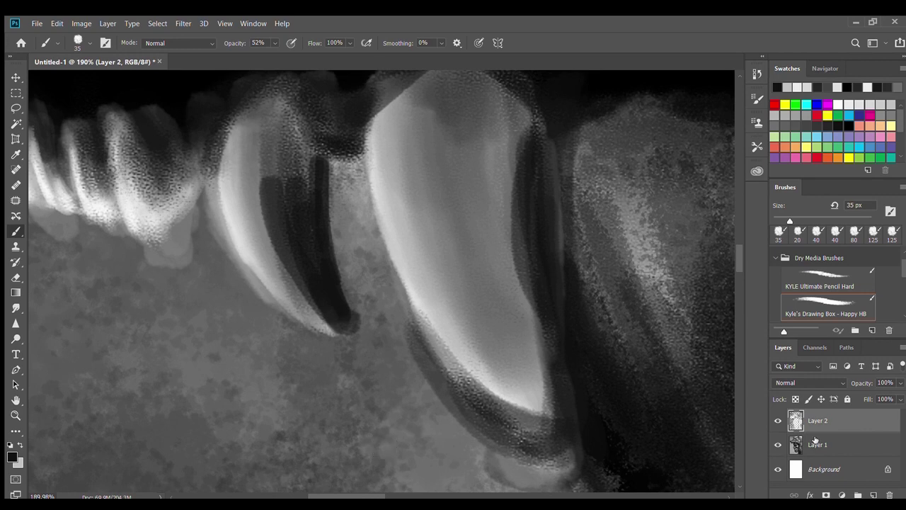
left_click(821, 446, "shift")
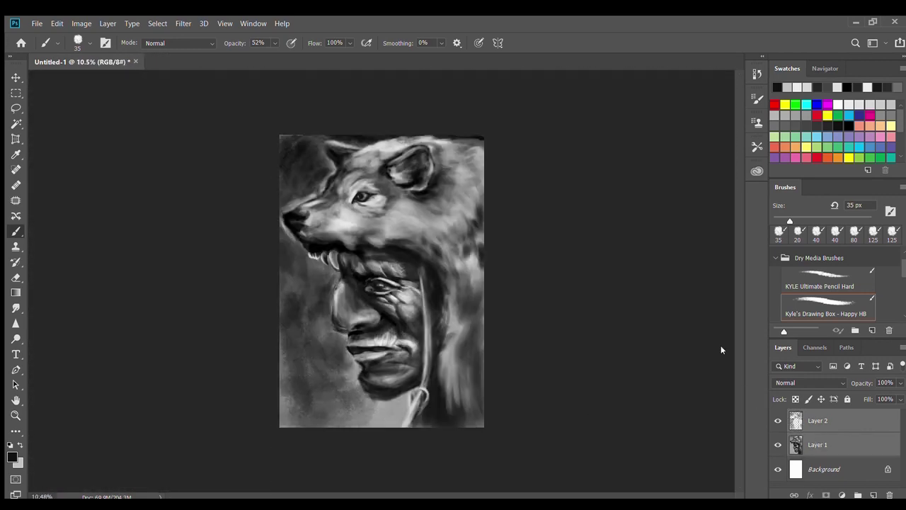
- Merge Layer 1 into Layer 2, sample greys, and darken the left tooth edge
key("ctrl+e")
scroll(425, 212, "up", 5)
key("i")
left_click(250, 250)
key("b")
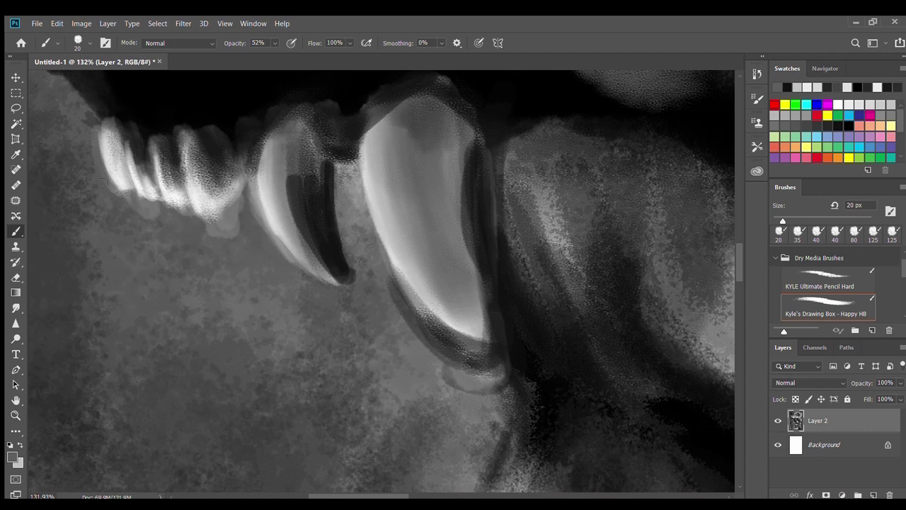
left_click(131, 207, "alt")
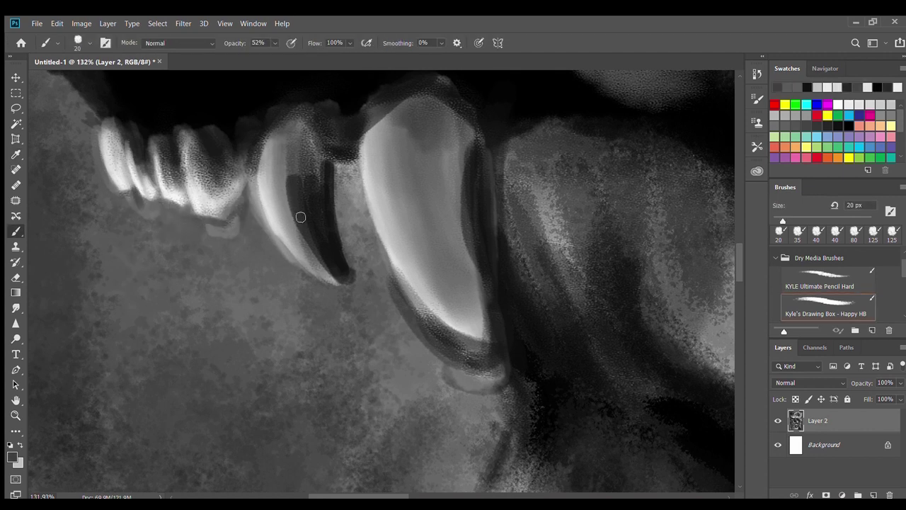
left_click_drag(256, 204, 275, 265)
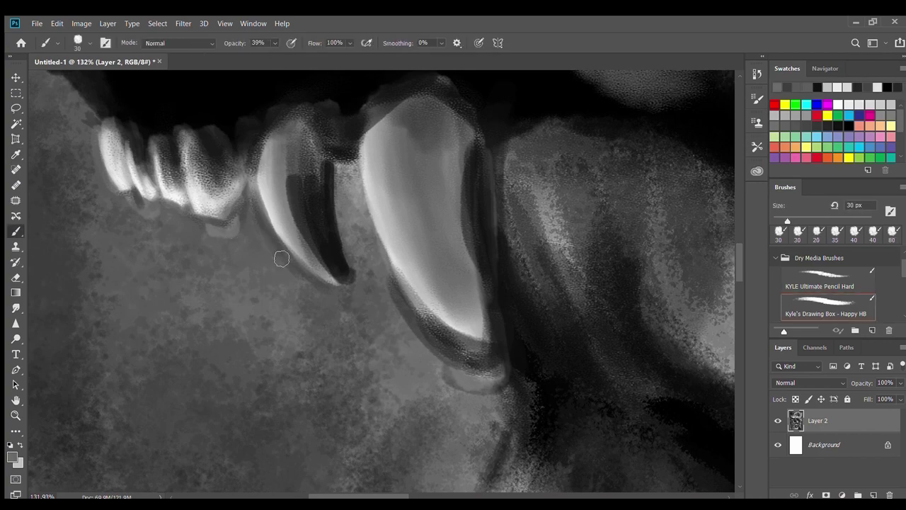
- With a 25 px brush, lighten the tooth edge and the big tooth's lower-left edge
scroll(230, 249, "up", 3)
scroll(178, 242, "up", 3)
key("bracketleft")
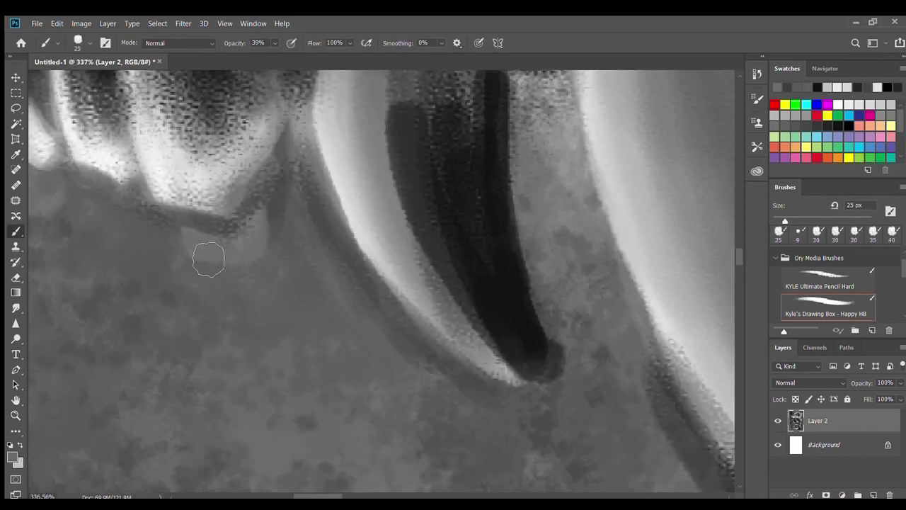
left_click_drag(294, 206, 429, 349)
scroll(429, 350, "down", 2)
scroll(390, 319, "down", 2)
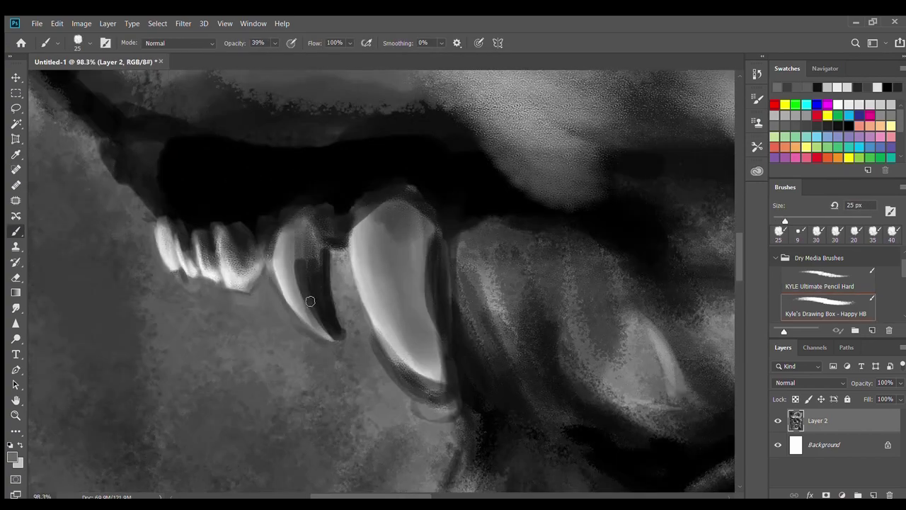
scroll(350, 286, "down", 1)
left_click_drag(376, 317, 381, 341)
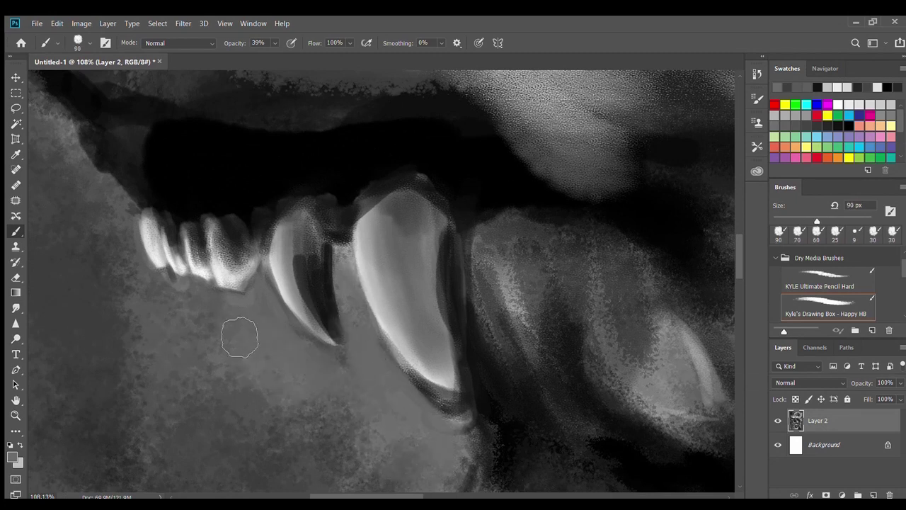
- Repaint the gum below the front teeth in a darker, smoother grey
left_click_drag(170, 348, 208, 366)
left_click(174, 336, "alt")
mouse_move(174, 335)
left_mouse_down()
mouse_move(295, 425)
mouse_move(196, 309)
mouse_move(271, 361)
left_mouse_up()
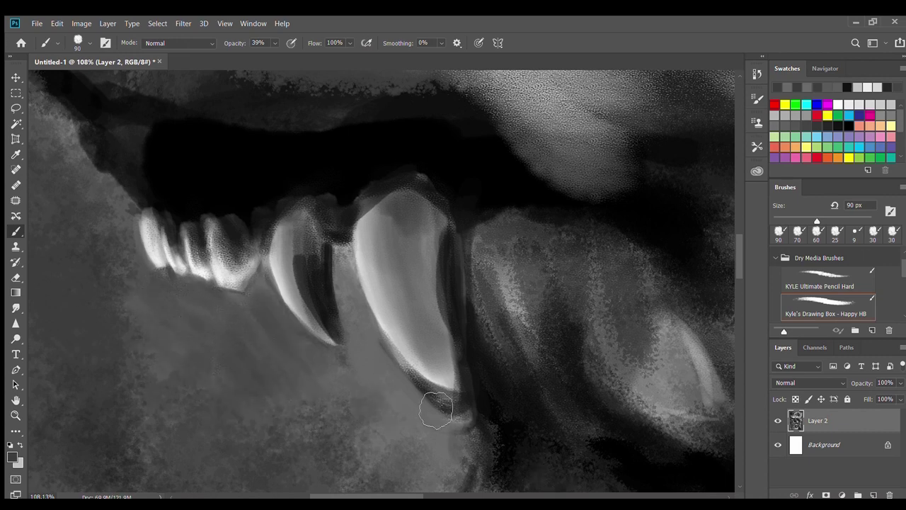
scroll(558, 469, "down", 5)
scroll(322, 275, "up", 6)
scroll(322, 275, "up", 3)
- Stipple darker texture over the incisors and canine using 40 px and 80 px brushes
key("bracketleft")
key("bracketleft")
key("bracketleft")
mouse_move(398, 243)
left_mouse_down()
mouse_move(397, 269)
mouse_move(391, 213)
mouse_move(307, 247)
mouse_move(212, 212)
mouse_move(298, 284)
mouse_move(333, 283)
left_mouse_up()
mouse_move(495, 326)
left_mouse_down()
mouse_move(529, 232)
mouse_move(528, 378)
left_mouse_up()
scroll(627, 375, "down", 5)
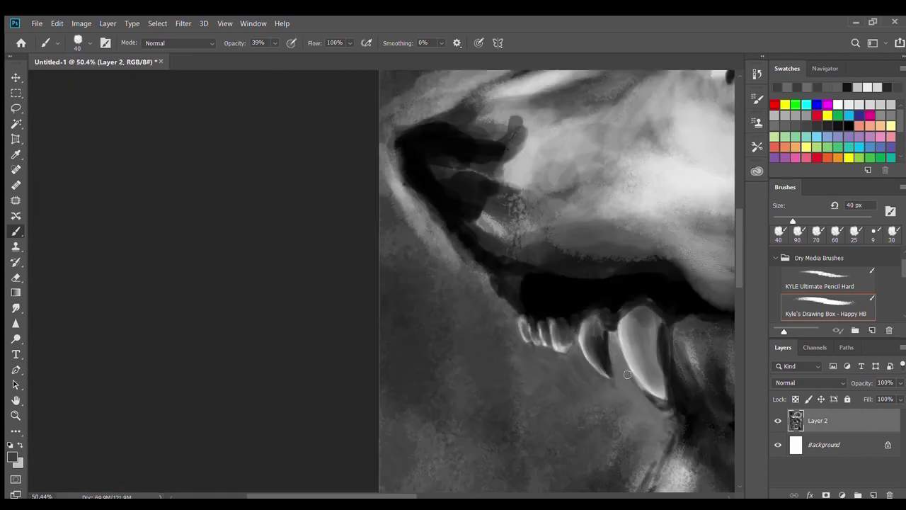
key("bracketright")
key("bracketright")
left_click_drag(651, 330, 646, 375)
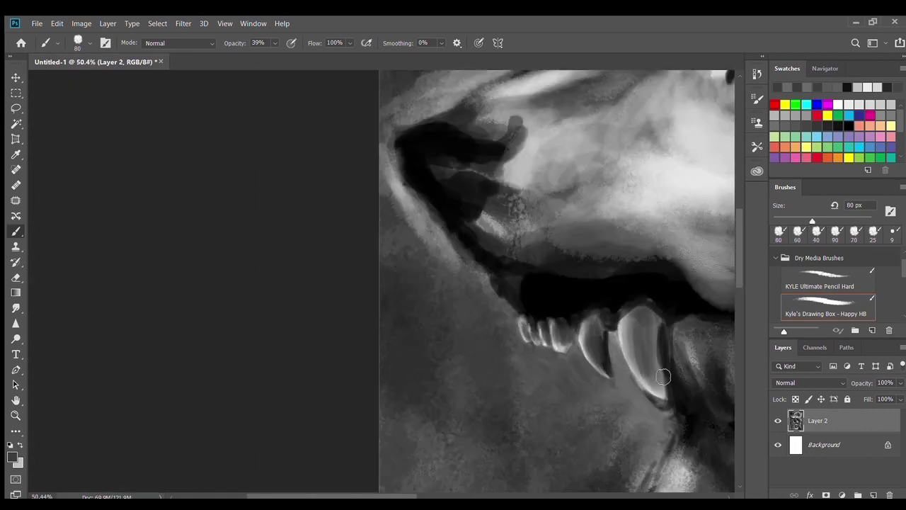
scroll(495, 298, "down", 3)
scroll(401, 306, "down", 3)
scroll(401, 306, "down", 2)
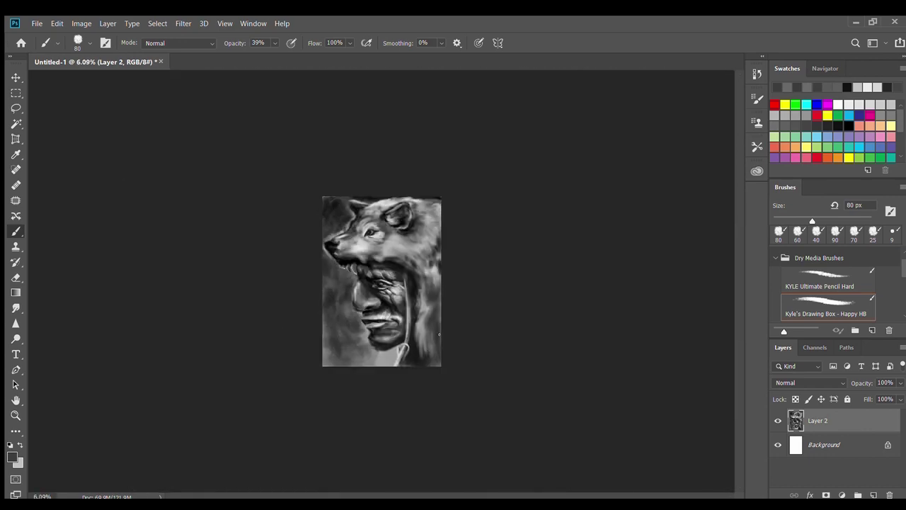
scroll(386, 296, "up", 3)
scroll(382, 269, "up", 5)
scroll(725, 257, "up", 3)
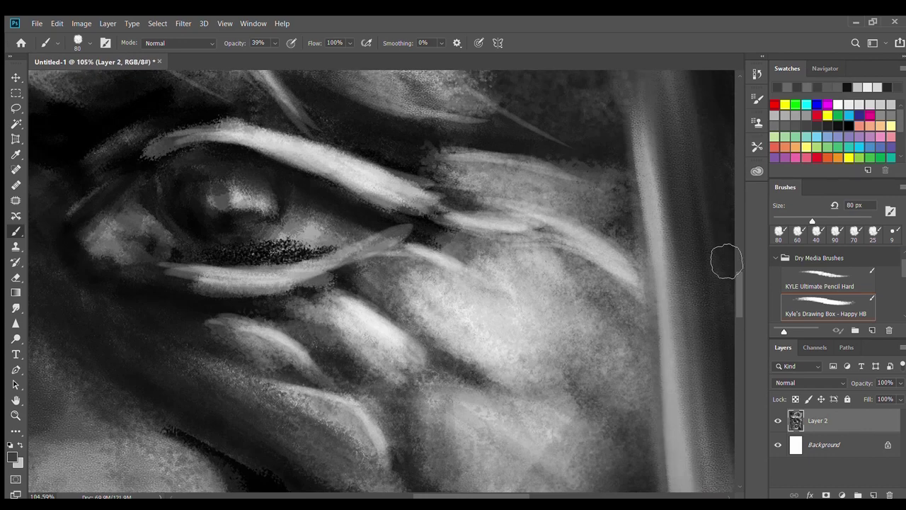
- Lighten the eyelid, soften the eye white with grey, and enlarge the iris highlight
scroll(725, 257, "up", 3)
key("bracketleft")
left_click_drag(314, 258, 277, 178)
left_click_drag(213, 255, 290, 170)
left_click_drag(191, 283, 310, 174)
scroll(394, 214, "down", 2)
mouse_move(354, 258)
left_mouse_down()
mouse_move(405, 306)
mouse_move(291, 306)
left_mouse_up()
left_click_drag(348, 287, 319, 311)
mouse_move(630, 296)
left_mouse_down()
mouse_move(560, 269)
mouse_move(514, 306)
left_mouse_up()
mouse_move(492, 234)
left_mouse_down()
mouse_move(507, 270)
mouse_move(460, 241)
left_mouse_up()
- Paint dark curved wrinkles under the eye with 35–45 px brushes
key("bracketleft")
key("bracketleft")
key("bracketleft")
left_click(394, 214)
scroll(398, 234, "down", 5)
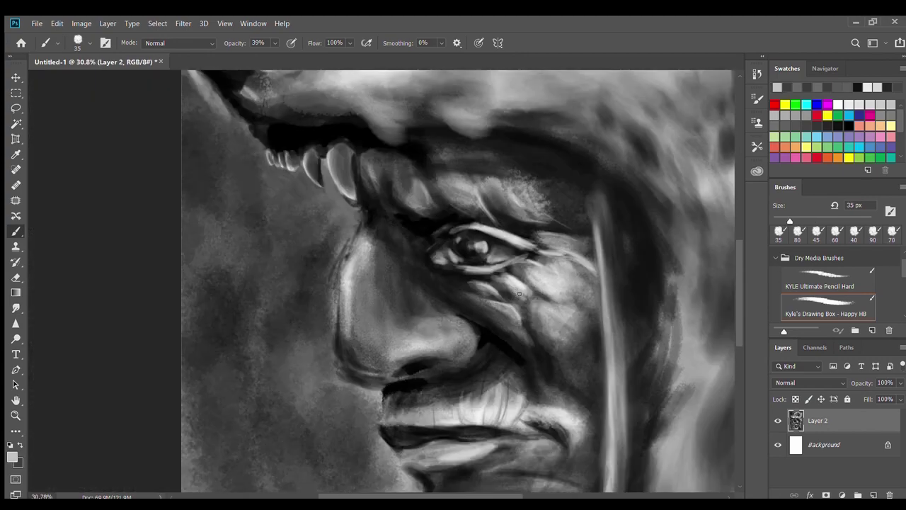
scroll(575, 68, "up", 4)
left_click_drag(397, 351, 462, 322)
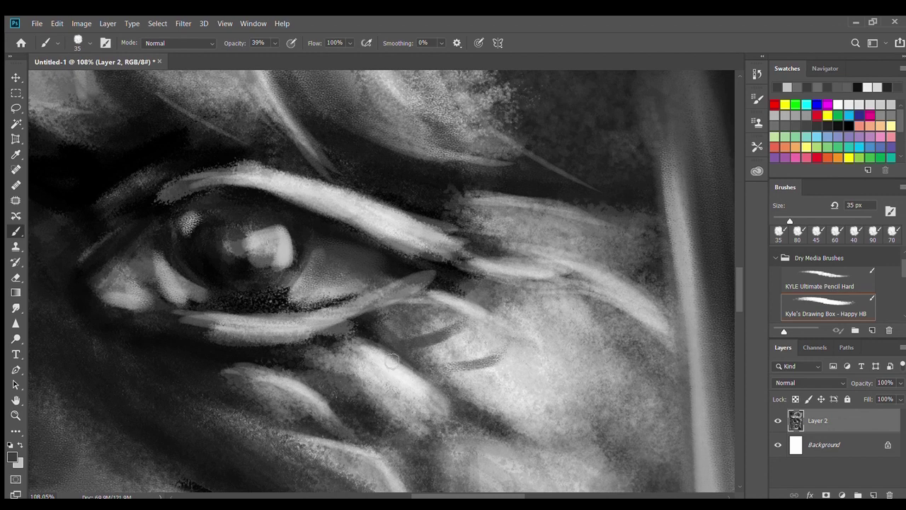
key("bracketright")
mouse_move(370, 363)
left_mouse_down()
mouse_move(443, 326)
mouse_move(507, 328)
mouse_move(477, 353)
left_mouse_up()
left_click_drag(383, 401, 425, 383)
left_click_drag(375, 425, 454, 407)
left_click_drag(404, 435, 538, 410)
- Darken around the eye: fine 15 px lines, then the lower lid and above the iris at 80 px
scroll(418, 434, "down", 5)
scroll(419, 435, "up", 1)
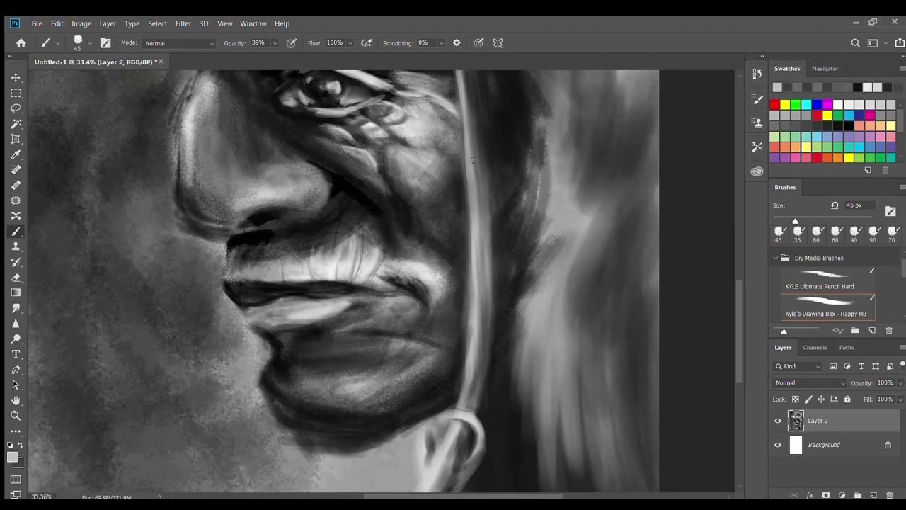
scroll(379, 81, "up", 5)
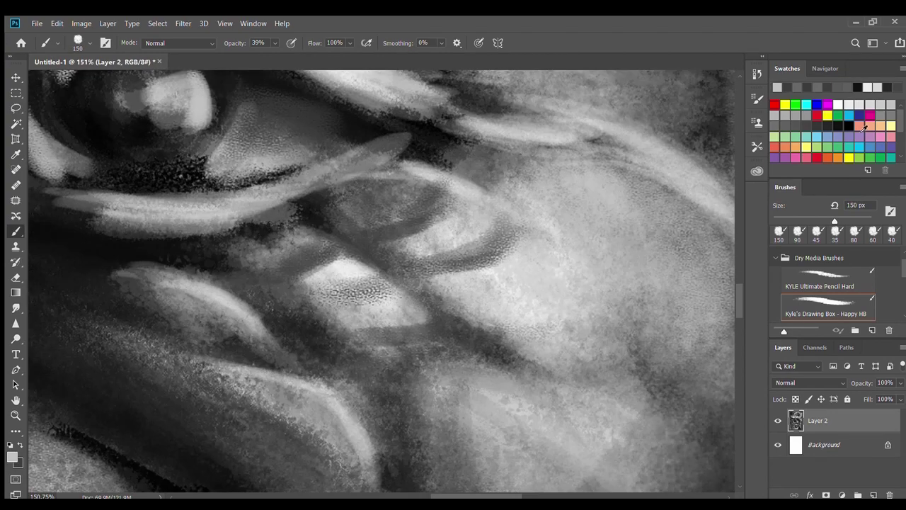
key("bracketleft")
key("bracketleft")
key("bracketleft")
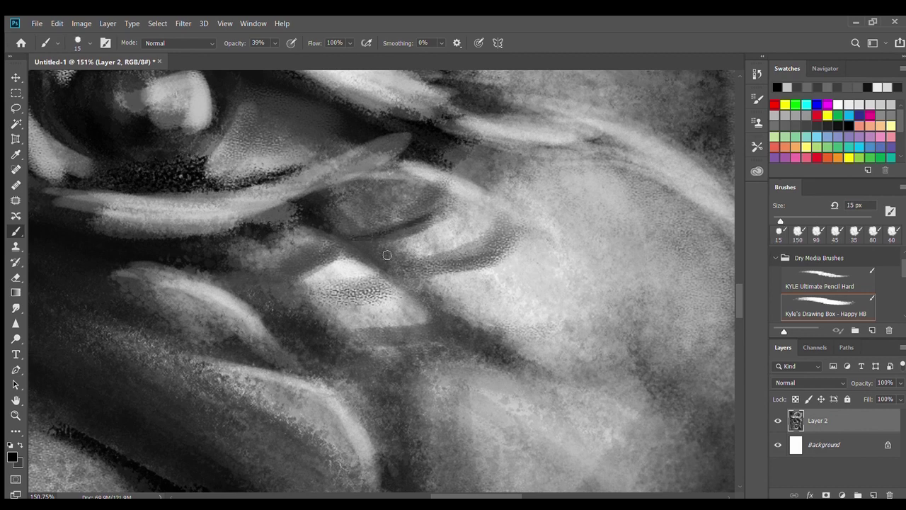
mouse_move(415, 260)
left_mouse_down()
mouse_move(368, 245)
mouse_move(496, 244)
left_mouse_up()
key("bracketleft")
key("bracketleft")
key("bracketleft")
mouse_move(397, 283)
left_mouse_down()
mouse_move(315, 308)
mouse_move(544, 331)
left_mouse_up()
key("bracketright")
key("bracketright")
key("bracketright")
mouse_move(234, 244)
left_mouse_down()
mouse_move(103, 216)
mouse_move(166, 216)
left_mouse_up()
left_click_drag(78, 205, 255, 227)
mouse_move(396, 142)
left_mouse_down()
mouse_move(398, 256)
mouse_move(638, 318)
left_mouse_up()
left_click_drag(531, 347, 637, 375)
- Darken the nose bridge beside the eye with a 125 px brush and sample a grey
key("ctrl+0")
scroll(480, 343, "up", 3)
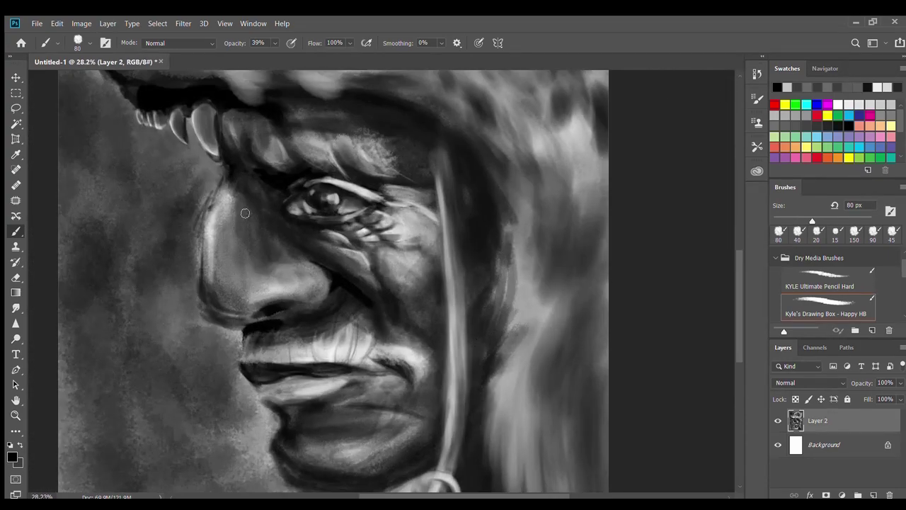
key("bracketright")
key("bracketright")
key("bracketright")
mouse_move(229, 184)
left_mouse_down()
mouse_move(213, 220)
mouse_move(233, 216)
mouse_move(233, 253)
mouse_move(263, 198)
mouse_move(237, 293)
left_mouse_up()
key("bracketright")
key("bracketright")
key("bracketright")
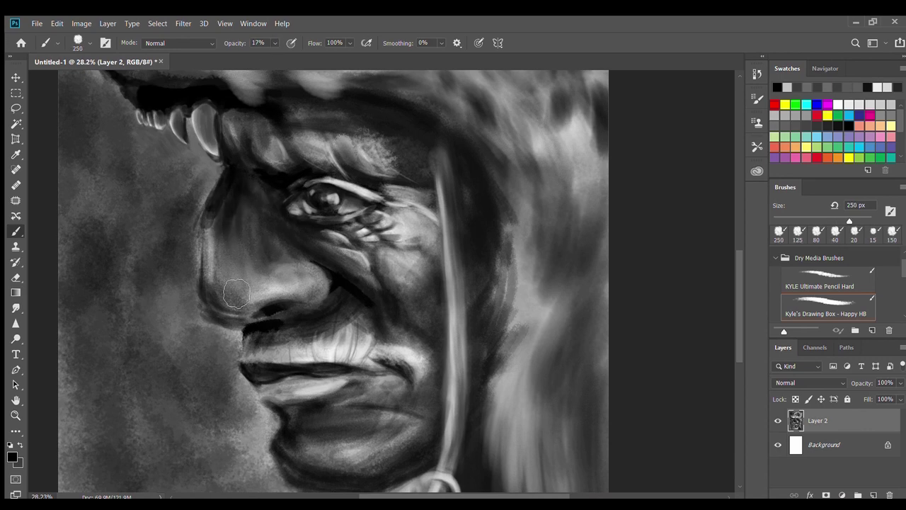
scroll(402, 198, "up", 4)
scroll(425, 284, "up", 2)
key("bracketleft")
key("bracketleft")
key("bracketleft")
left_click(438, 322, "alt")
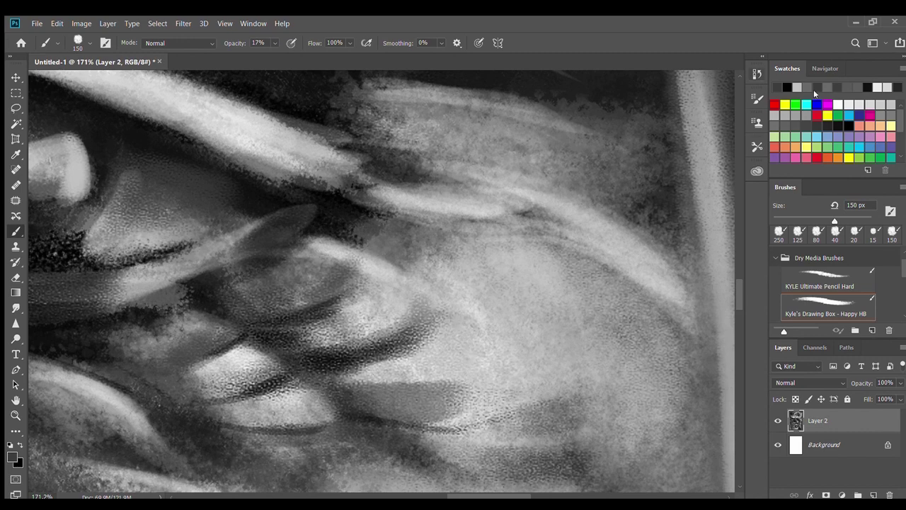
- Paint white highlights on the upper eyelid crease, lower lid, and cheek
left_click(813, 89)
key("bracketleft")
key("bracketleft")
key("bracketleft")
left_click_drag(297, 341, 320, 337)
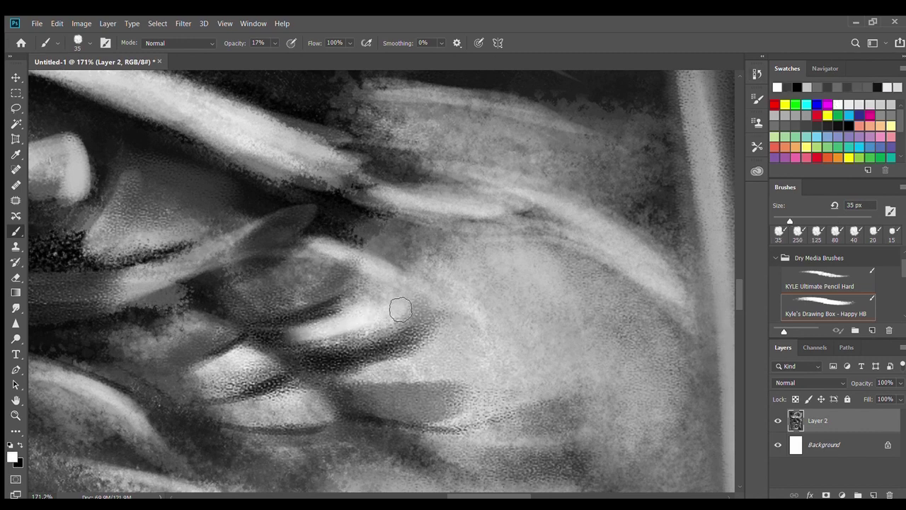
mouse_move(322, 272)
left_mouse_down()
mouse_move(262, 290)
mouse_move(368, 276)
left_mouse_up()
key("bracketright")
mouse_move(141, 333)
left_mouse_down()
mouse_move(225, 344)
mouse_move(262, 379)
left_mouse_up()
left_click_drag(142, 372, 262, 368)
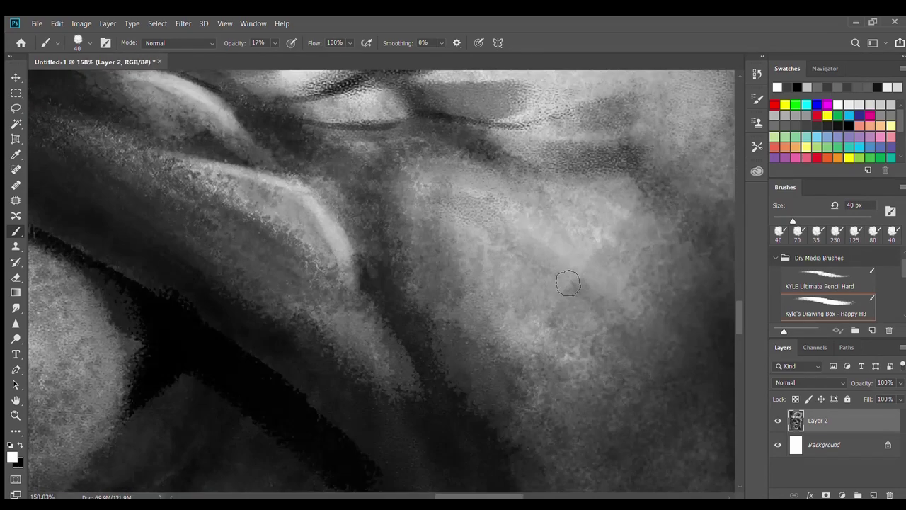
key("bracketright")
key("bracketright")
mouse_move(462, 211)
left_mouse_down()
mouse_move(485, 239)
mouse_move(404, 284)
mouse_move(446, 263)
mouse_move(401, 200)
mouse_move(510, 248)
left_mouse_up()
- Add light strokes across the cheek and wrinkles below the eye
key("bracketright")
key("bracketright")
key("bracketright")
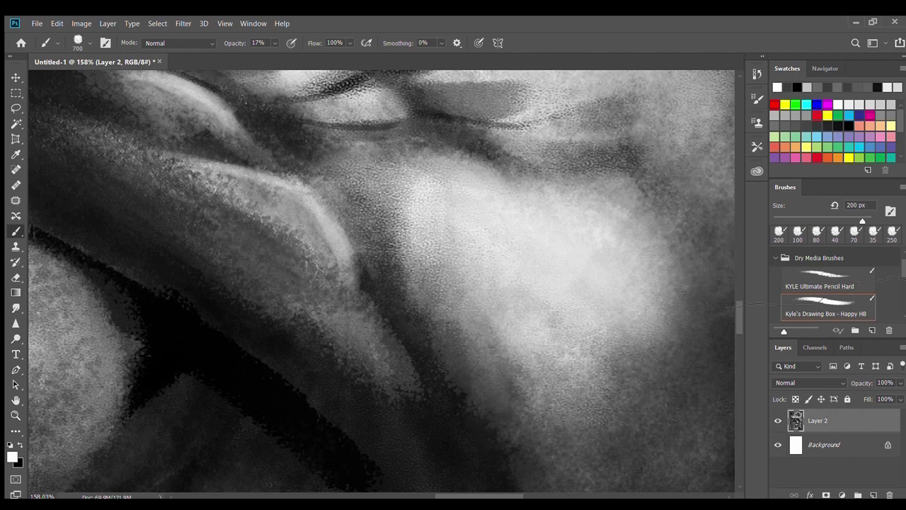
key("ctrl+0")
scroll(399, 243, "up", 5)
key("bracketleft")
key("bracketleft")
key("bracketleft")
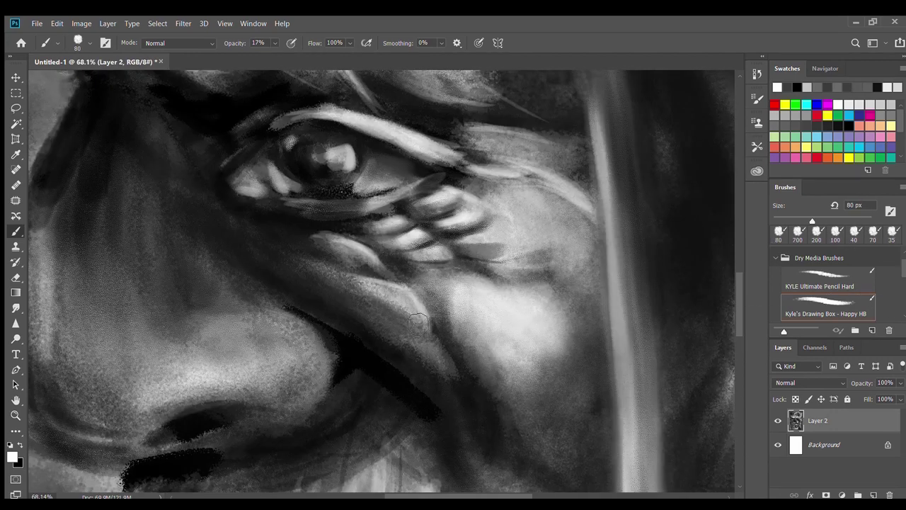
left_click_drag(354, 297, 446, 369)
key("bracketleft")
key("bracketleft")
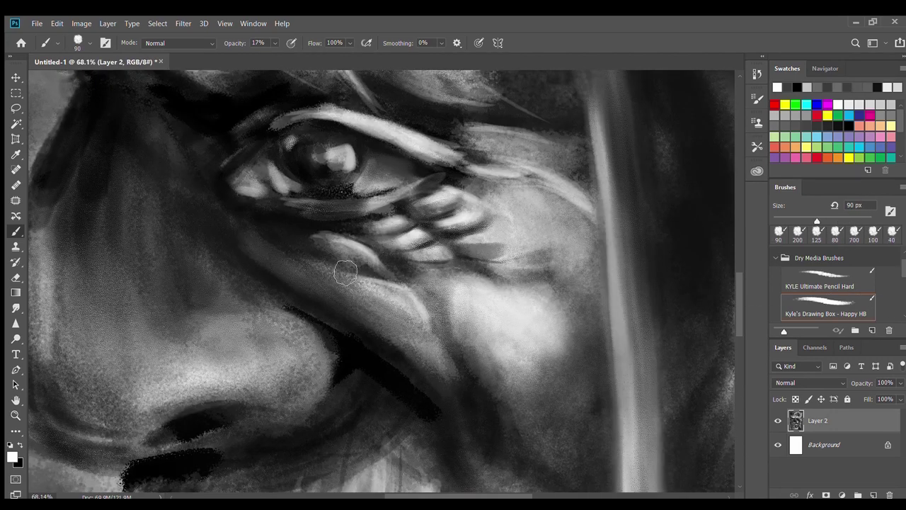
left_click_drag(297, 234, 418, 202)
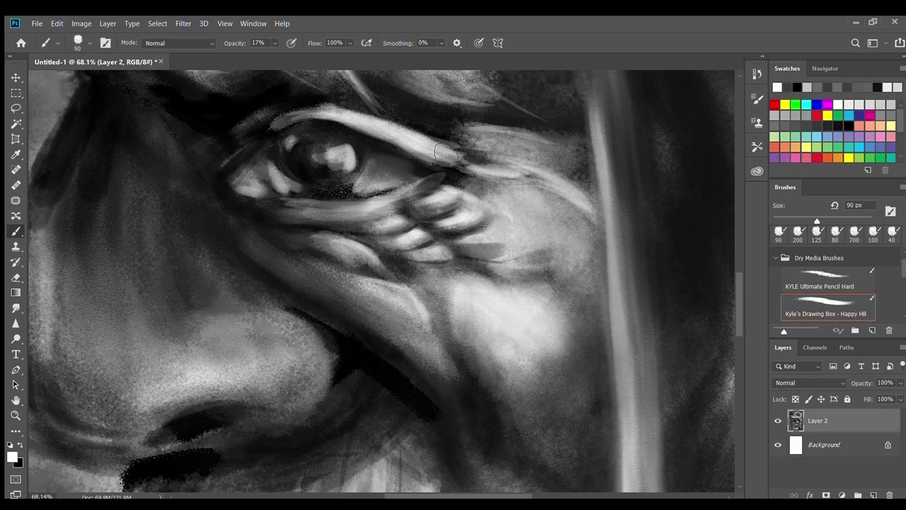
scroll(446, 311, "down", 10)
scroll(446, 310, "up", 6)
scroll(470, 325, "up", 5)
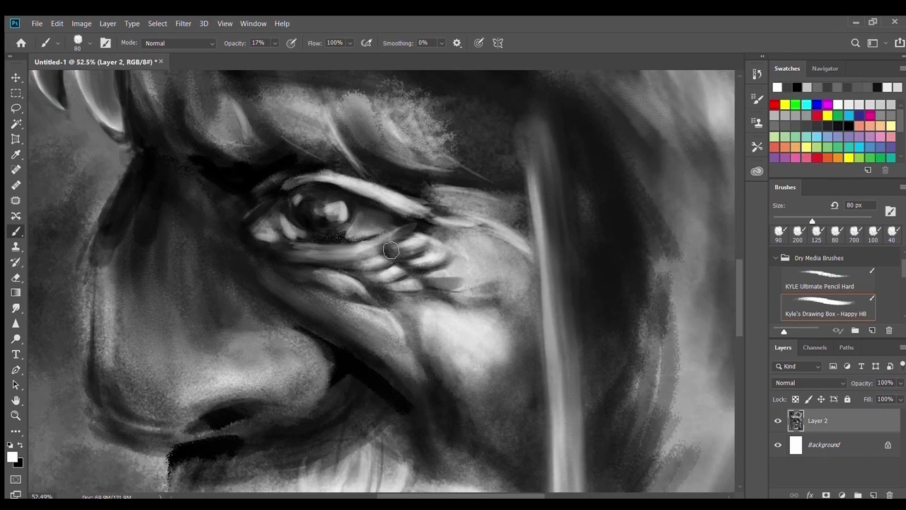
scroll(393, 258, "up", 7)
key("bracketright")
key("bracketright")
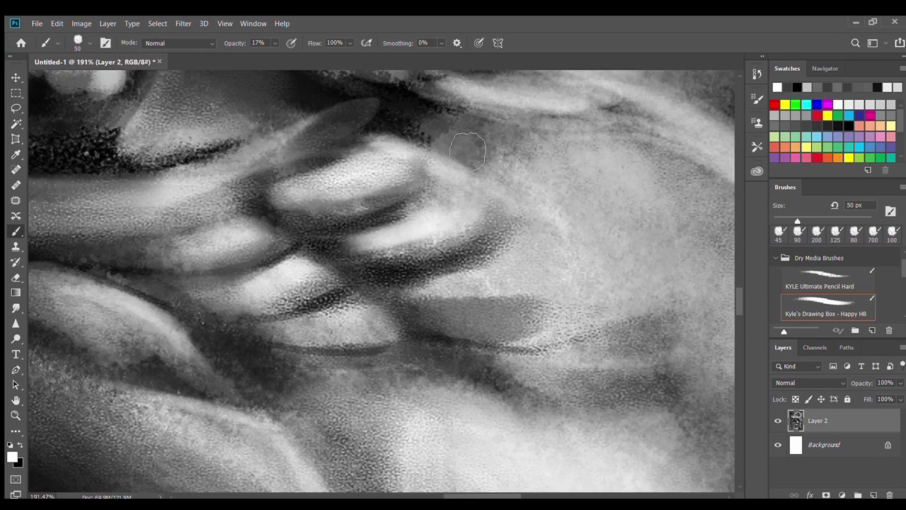
mouse_move(324, 213)
left_mouse_down()
mouse_move(605, 222)
mouse_move(472, 196)
mouse_move(617, 247)
mouse_move(574, 231)
left_mouse_up()
- Switch to black at 3% opacity and lay faint dark tone over the upper cheek
key("x")
key("bracketright")
key("0")
key("3")
mouse_move(488, 191)
left_mouse_down()
mouse_move(368, 127)
mouse_move(567, 198)
left_mouse_up()
mouse_move(439, 205)
left_mouse_down()
mouse_move(465, 243)
mouse_move(538, 163)
left_mouse_up()
mouse_move(481, 142)
left_mouse_down()
mouse_move(394, 203)
mouse_move(573, 166)
left_mouse_up()
- At 12% opacity, darken the right cheek and the area right of the eye
key("1")
key("2")
mouse_move(496, 163)
left_mouse_down()
mouse_move(609, 241)
mouse_move(587, 340)
left_mouse_up()
mouse_move(538, 298)
left_mouse_down()
mouse_move(694, 247)
mouse_move(706, 180)
mouse_move(555, 142)
left_mouse_up()
scroll(538, 147, "down", 5)
mouse_move(473, 138)
left_mouse_down()
mouse_move(517, 142)
mouse_move(496, 205)
mouse_move(431, 158)
mouse_move(404, 119)
mouse_move(542, 172)
mouse_move(522, 209)
mouse_move(530, 175)
left_mouse_up()
key("]")
scroll(560, 386, "down", 8)
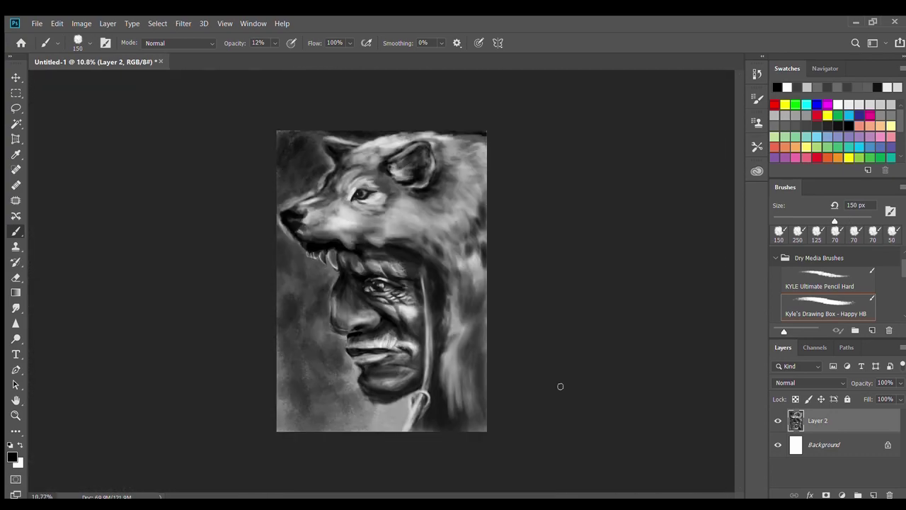
- Darken above the man's eye and across the cheek under the headdress with a 100 px black brush
scroll(411, 283, "up", 3)
scroll(382, 269, "up", 2)
scroll(307, 220, "up", 2)
scroll(307, 220, "up", 1)
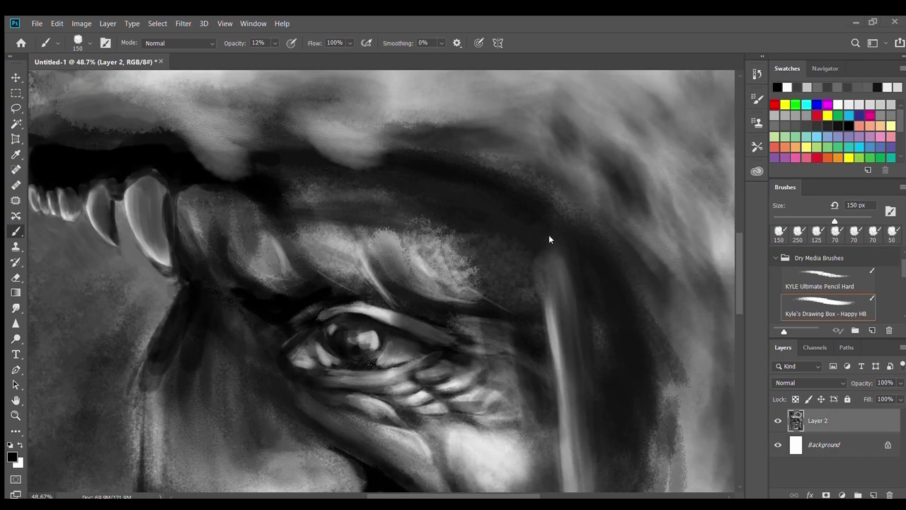
mouse_move(285, 223)
left_mouse_down()
mouse_move(333, 273)
mouse_move(425, 227)
mouse_move(451, 261)
mouse_move(415, 297)
mouse_move(290, 208)
mouse_move(230, 244)
left_mouse_up()
key("]")
key("]")
key("]")
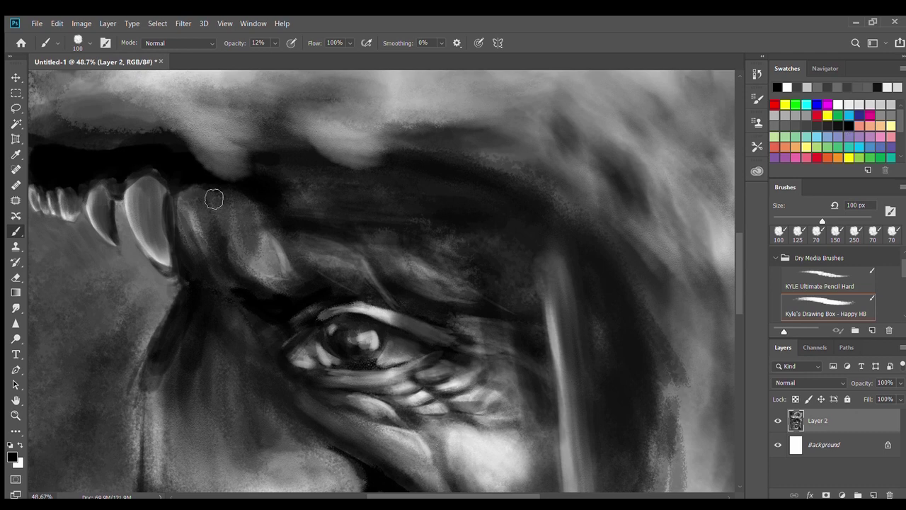
mouse_move(205, 201)
left_mouse_down()
mouse_move(235, 263)
mouse_move(500, 151)
mouse_move(647, 421)
left_mouse_up()
key("]")
key("]")
key("]")
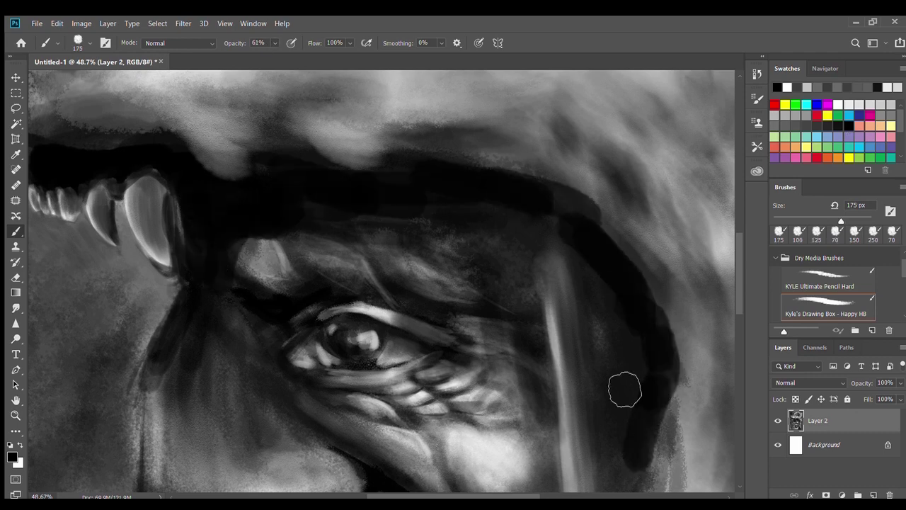
- Darken the band right of the staff and the brow above the eye with a 300 px brush
scroll(371, 261, "down", 8)
scroll(371, 261, "up", 4)
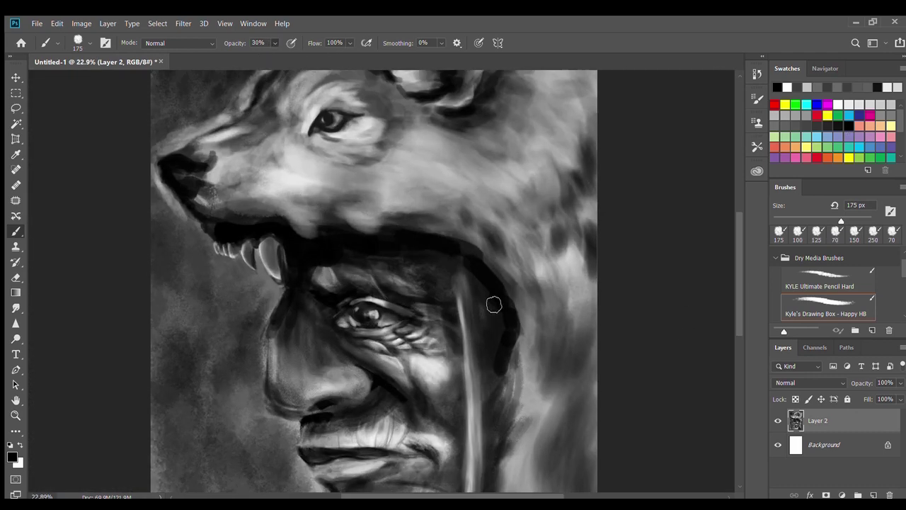
left_click_drag(492, 318, 492, 429)
key("]")
key("]")
key("]")
mouse_move(457, 307)
left_mouse_down()
mouse_move(432, 326)
mouse_move(333, 274)
mouse_move(384, 263)
left_mouse_up()
- Darken the chin's lower contour and shade across and under the lower lip
scroll(470, 299, "down", 5)
scroll(415, 354, "up", 8)
scroll(428, 264, "down", 2)
scroll(293, 364, "down", 1)
scroll(294, 364, "down", 3)
scroll(406, 449, "up", 4)
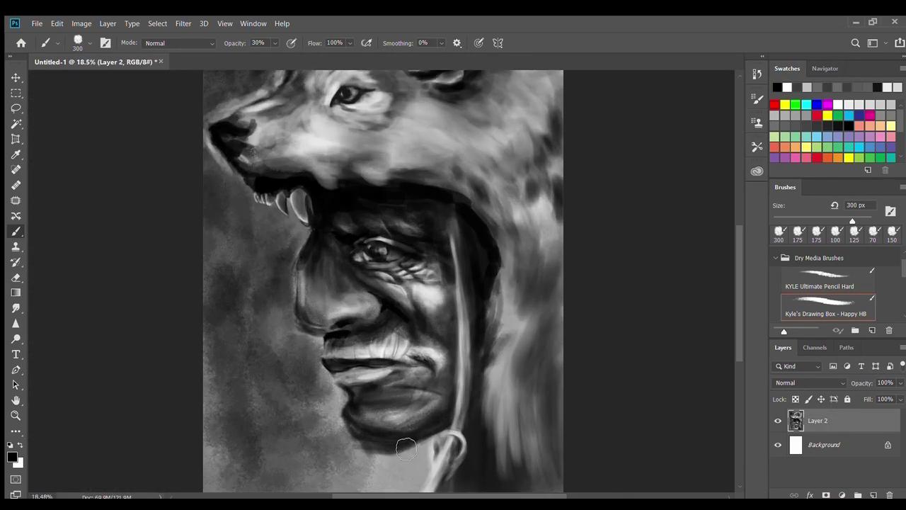
scroll(405, 448, "up", 3)
mouse_move(508, 399)
left_mouse_down()
mouse_move(285, 380)
mouse_move(369, 433)
left_mouse_up()
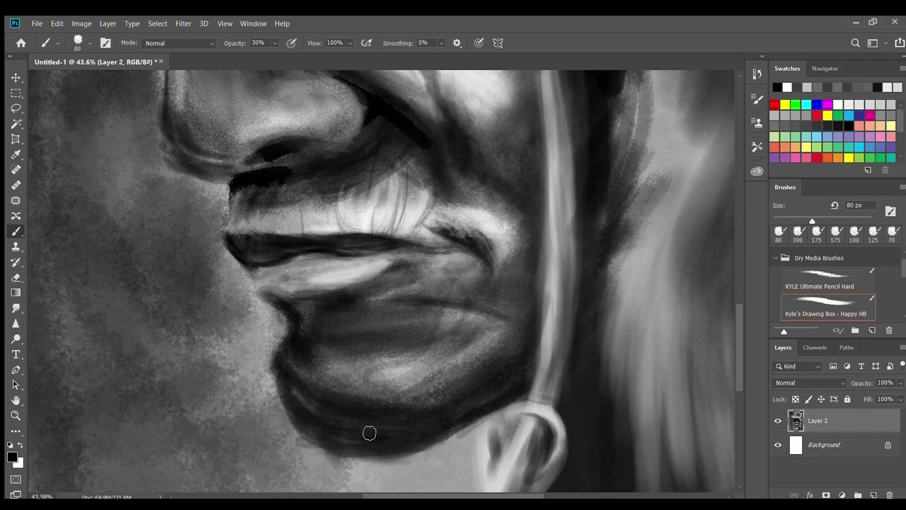
key("bracketright")
key("bracketright")
key("bracketright")
mouse_move(320, 322)
left_mouse_down()
mouse_move(380, 319)
mouse_move(498, 269)
mouse_move(391, 285)
mouse_move(317, 271)
mouse_move(372, 275)
left_mouse_up()
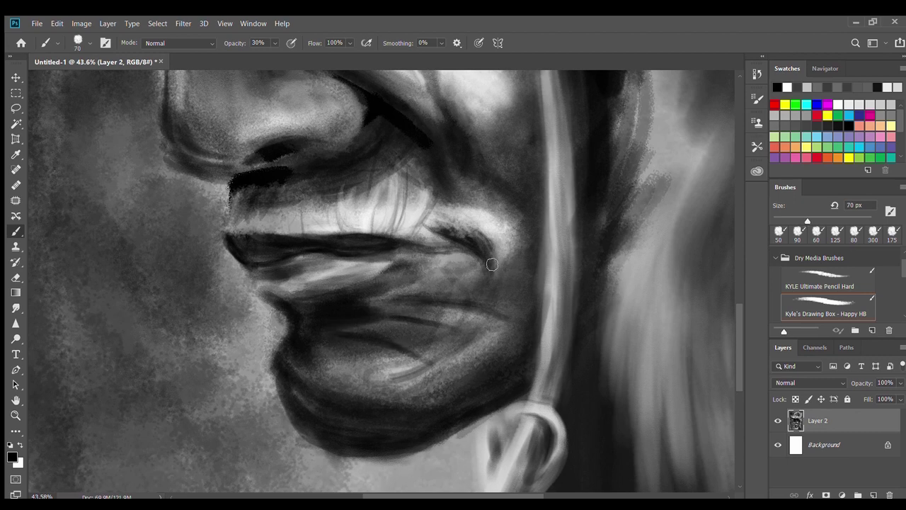
- Lighten the lip corner, lower lip and adjacent cheek at 17% opacity, then view the whole image
key("bracketright")
key("bracketright")
mouse_move(471, 216)
left_mouse_down()
mouse_move(397, 198)
mouse_move(506, 242)
left_mouse_up()
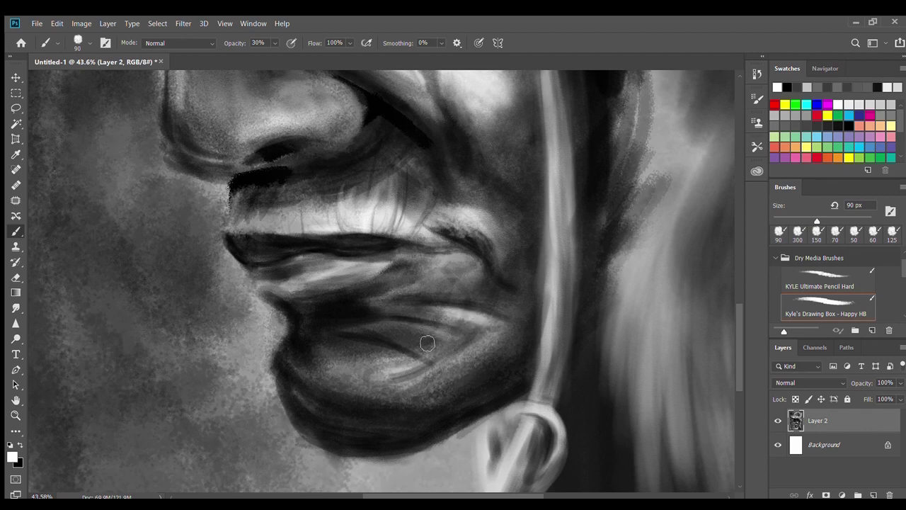
left_click_drag(452, 352, 400, 357)
key("1")
key("7")
left_click_drag(354, 375, 434, 369)
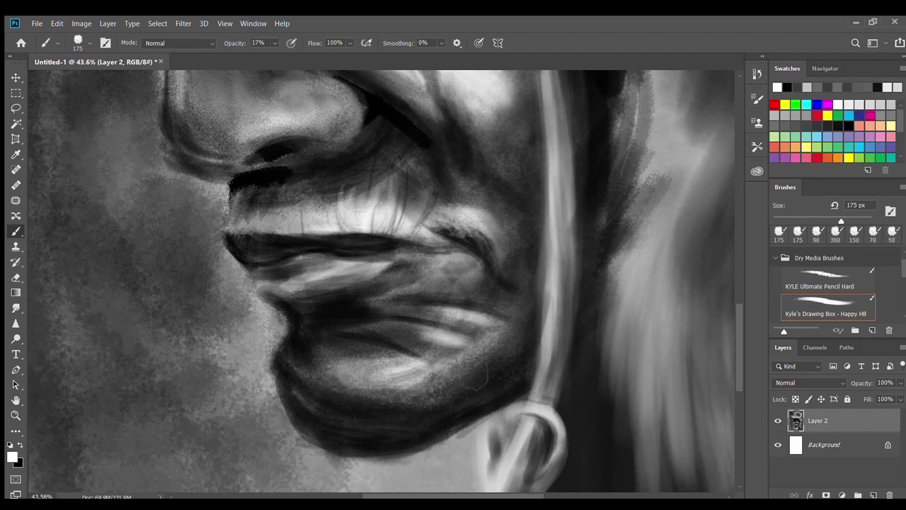
mouse_move(536, 285)
left_mouse_down()
mouse_move(510, 213)
mouse_move(482, 212)
mouse_move(431, 117)
mouse_move(491, 127)
left_mouse_up()
key("ctrl+0")
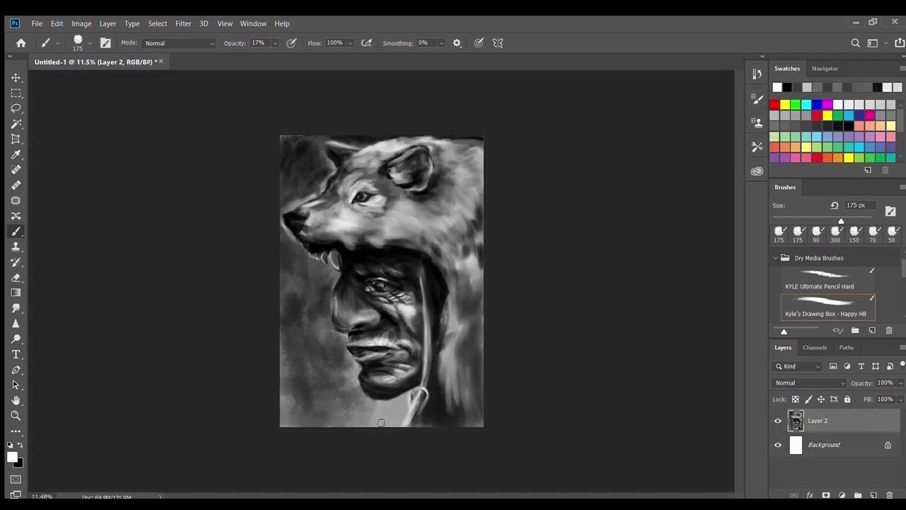
- Pick a light swatch and lighten the man's chin and cheek with upward strokes
scroll(397, 433, "up", 5)
left_click(863, 93)
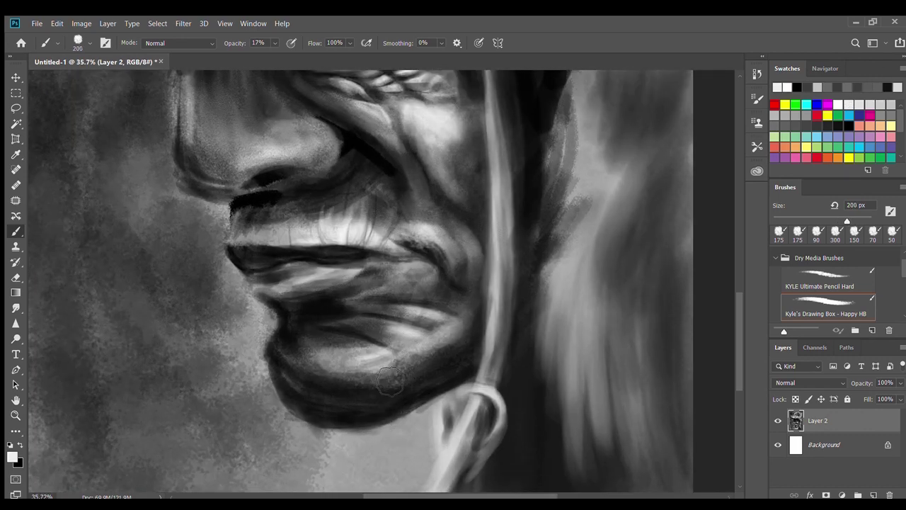
left_click_drag(388, 385, 318, 365)
mouse_move(407, 341)
left_mouse_down()
mouse_move(312, 383)
mouse_move(479, 298)
mouse_move(464, 177)
left_mouse_up()
mouse_move(425, 142)
left_mouse_down()
mouse_move(465, 167)
mouse_move(410, 138)
left_mouse_up()
- Soften the dark shadow on the wolf's muzzle with a grey stroke
scroll(410, 138, "down", 3)
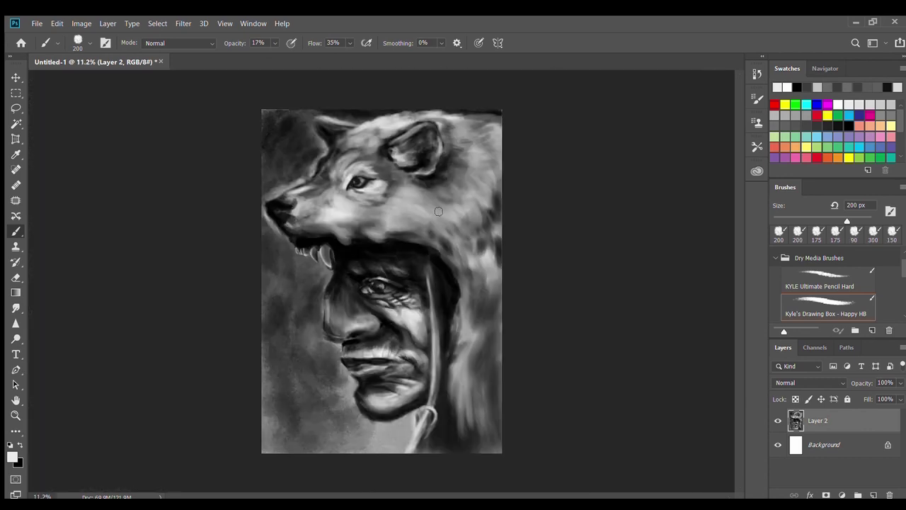
scroll(338, 354, "down", 2)
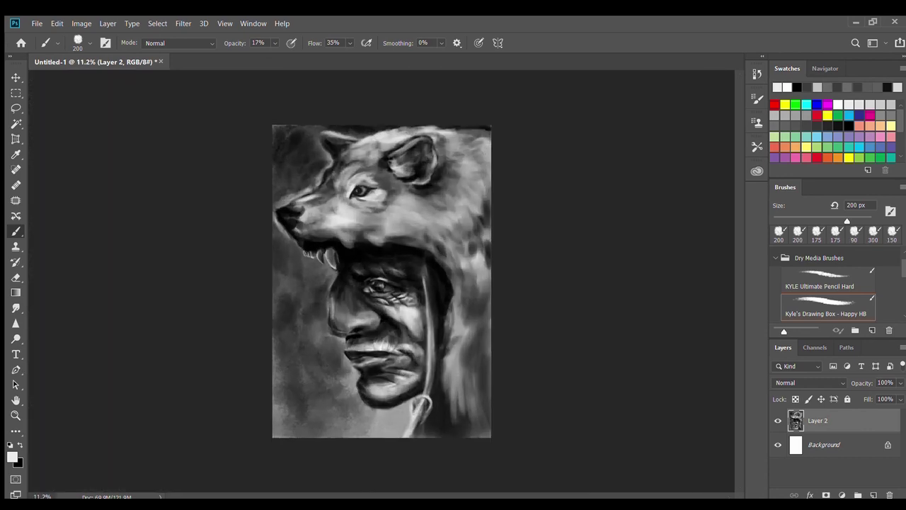
scroll(263, 212, "up", 3)
scroll(252, 205, "up", 2)
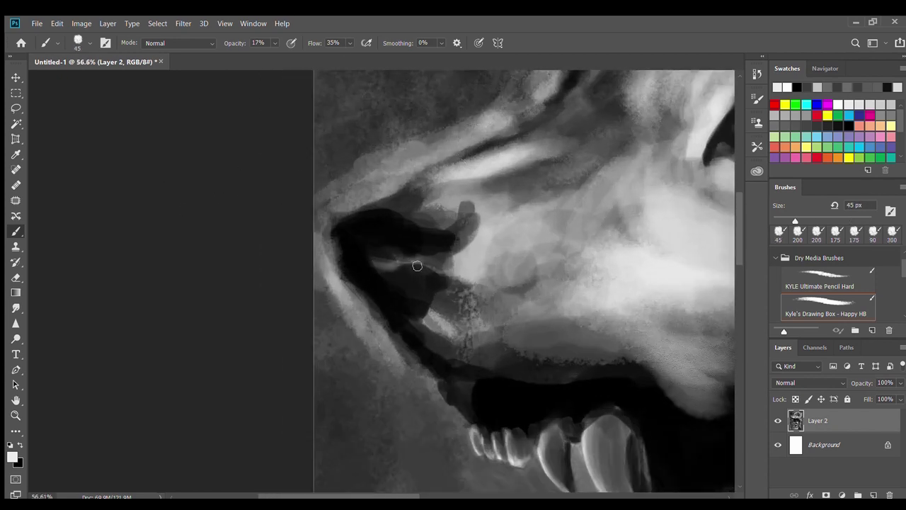
mouse_move(339, 230)
left_mouse_down()
mouse_move(417, 237)
mouse_move(390, 234)
left_mouse_up()
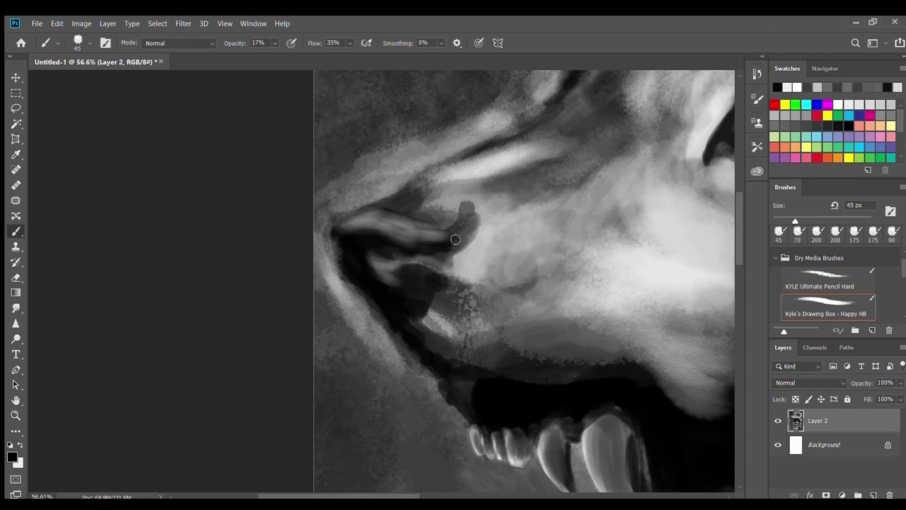
scroll(403, 283, "down", 5)
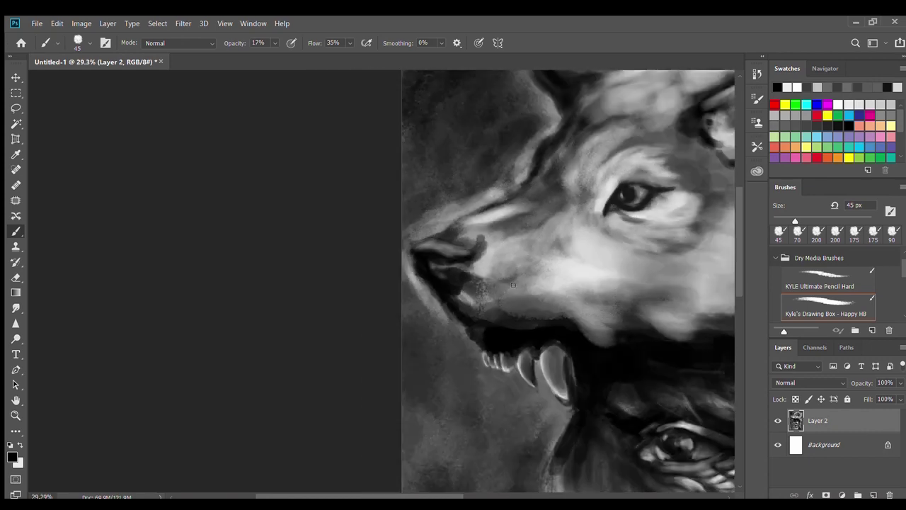
- Darken the light patch below-left of the eye, around the eye, and along the lower eyelid
scroll(383, 285, "up", 6)
scroll(383, 285, "up", 2)
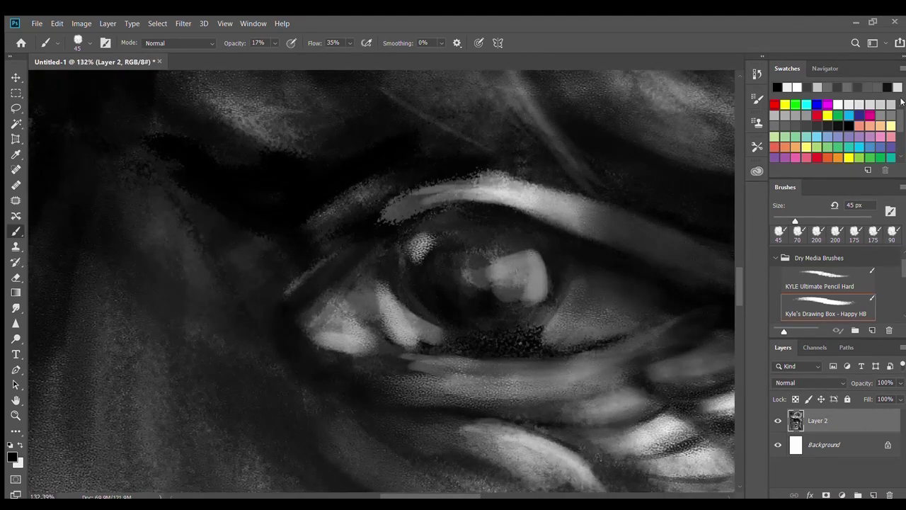
left_click_drag(337, 308, 370, 243)
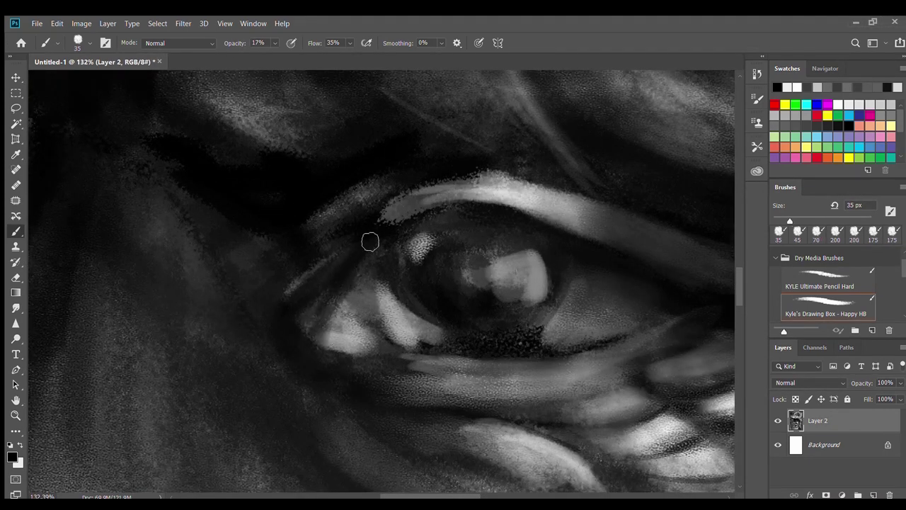
mouse_move(313, 311)
left_mouse_down()
mouse_move(293, 266)
mouse_move(196, 238)
mouse_move(384, 243)
mouse_move(293, 103)
left_mouse_up()
key("bracketright")
key("bracketright")
key("bracketright")
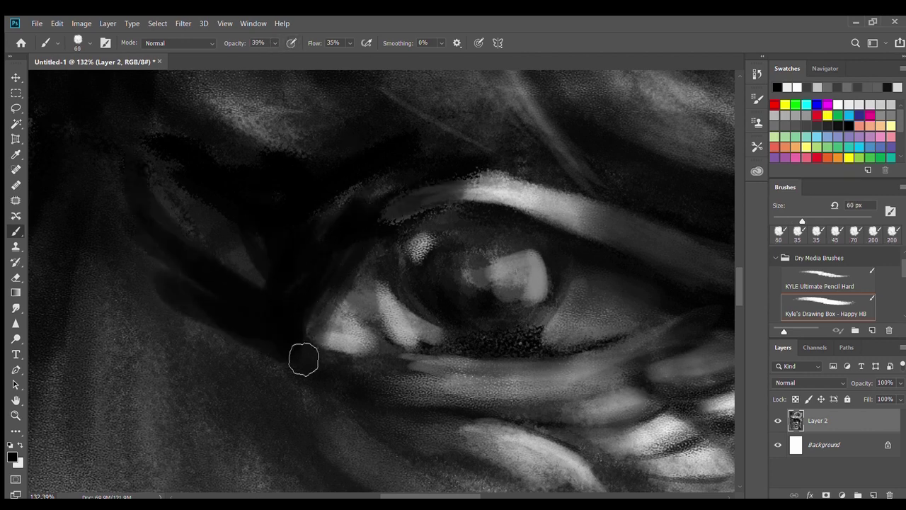
mouse_move(409, 384)
left_mouse_down()
mouse_move(647, 368)
mouse_move(326, 311)
mouse_move(413, 377)
left_mouse_up()
- Darken the upper eyelid line, then shrink the brush to 45 px
scroll(413, 377, "down", 3)
scroll(414, 377, "down", 2)
key("bracketright")
key("bracketright")
key("bracketright")
scroll(540, 259, "up", 5)
mouse_move(251, 242)
left_mouse_down()
mouse_move(505, 253)
mouse_move(370, 249)
left_mouse_up()
key("bracketleft")
key("bracketleft")
key("bracketleft")
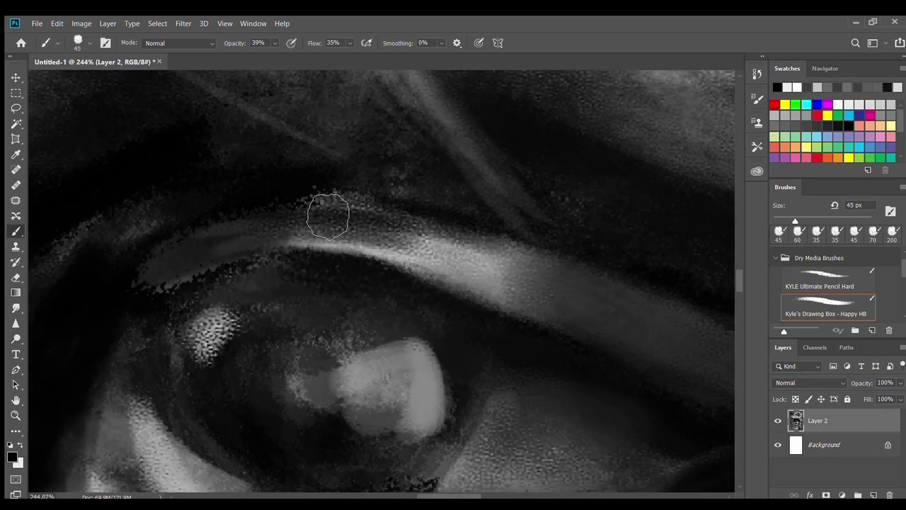
scroll(418, 316, "down", 2)
scroll(428, 397, "up", 2)
- Paint white highlights along the man's lower eyelid
key("x")
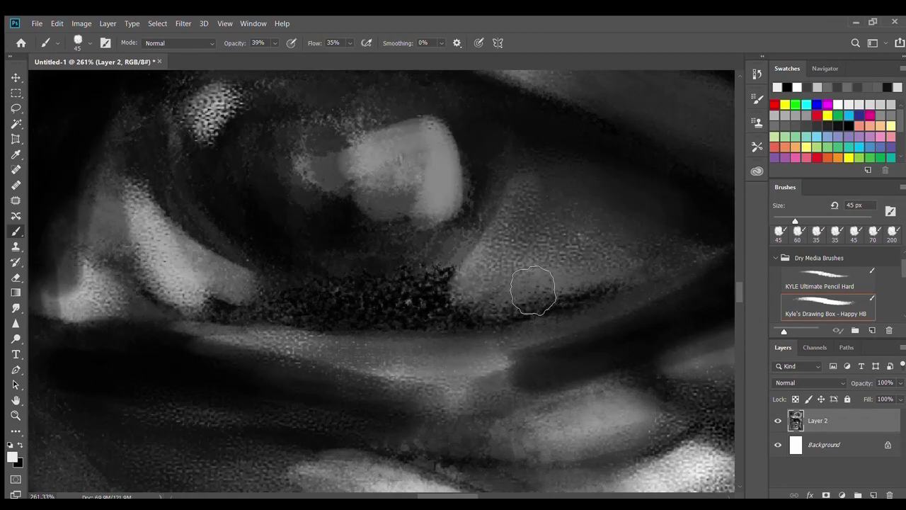
mouse_move(195, 307)
left_mouse_down()
mouse_move(284, 276)
mouse_move(212, 312)
mouse_move(120, 213)
mouse_move(134, 337)
left_mouse_up()
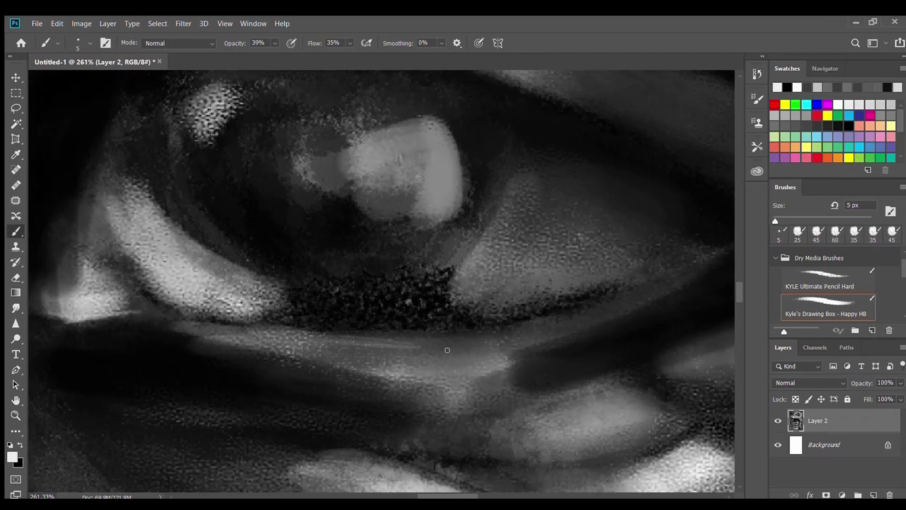
left_click_drag(345, 349, 487, 345)
key("bracketright")
key("bracketright")
key("bracketright")
mouse_move(290, 350)
left_mouse_down()
mouse_move(473, 361)
mouse_move(717, 300)
left_mouse_up()
scroll(585, 231, "down", 3)
scroll(585, 232, "up", 3)
- Add faint light strokes right of the iris and brighten the iris highlights
key("bracketright")
key("bracketright")
left_click_drag(522, 319, 495, 297)
key("1")
key("2")
mouse_move(453, 354)
left_mouse_down()
mouse_move(488, 373)
mouse_move(543, 308)
mouse_move(602, 308)
left_mouse_up()
key("bracketleft")
key("bracketleft")
key("bracketleft")
left_click_drag(434, 262, 434, 229)
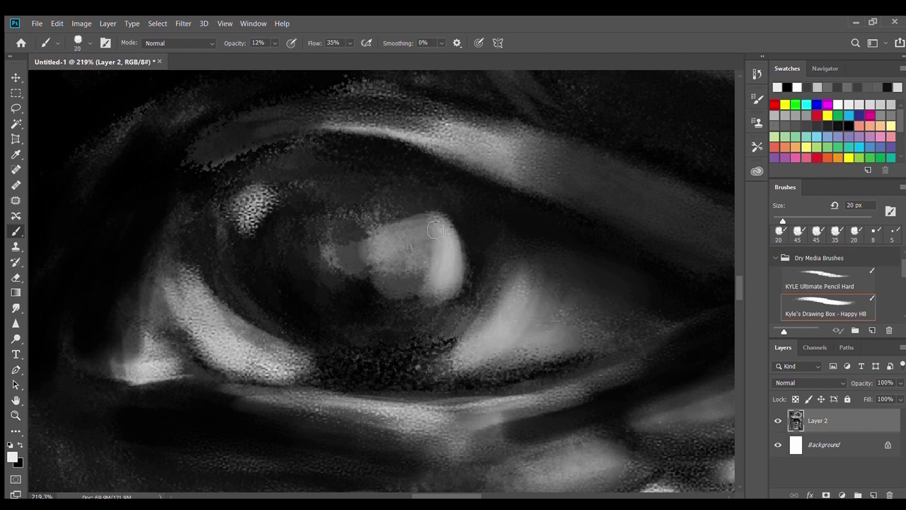
left_click_drag(250, 236, 260, 198)
mouse_move(323, 248)
left_mouse_down()
mouse_move(435, 253)
mouse_move(418, 323)
left_mouse_up()
- Darken the lower lid, the lower iris and the iris's right edge
key("bracketright")
mouse_move(323, 367)
left_mouse_down()
mouse_move(241, 298)
mouse_move(279, 252)
left_mouse_up()
left_click_drag(309, 362, 330, 364)
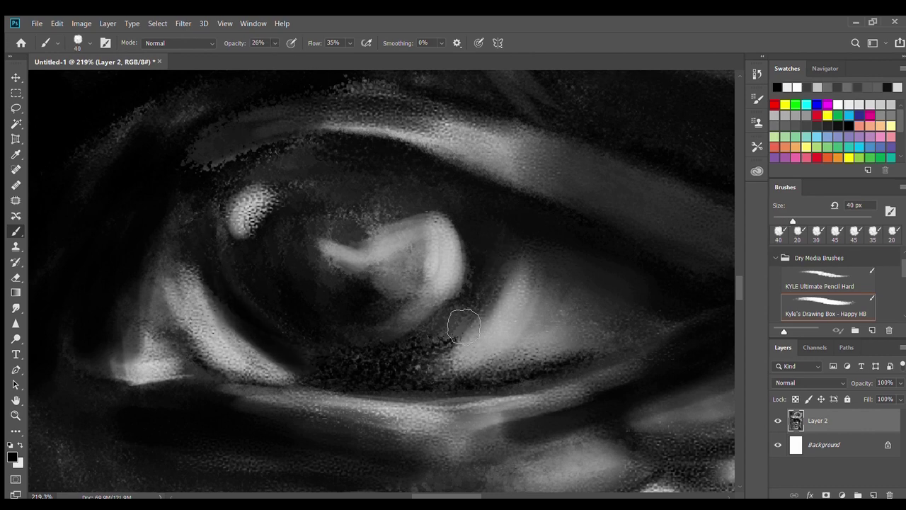
left_click_drag(455, 319, 481, 262)
key("bracketright")
key("bracketright")
mouse_move(300, 208)
left_mouse_down()
mouse_move(383, 210)
mouse_move(381, 305)
mouse_move(309, 255)
mouse_move(363, 372)
left_mouse_up()
key("bracketleft")
- Shade the cheek and under the eye with broad dark strokes
scroll(363, 372, "down", 10)
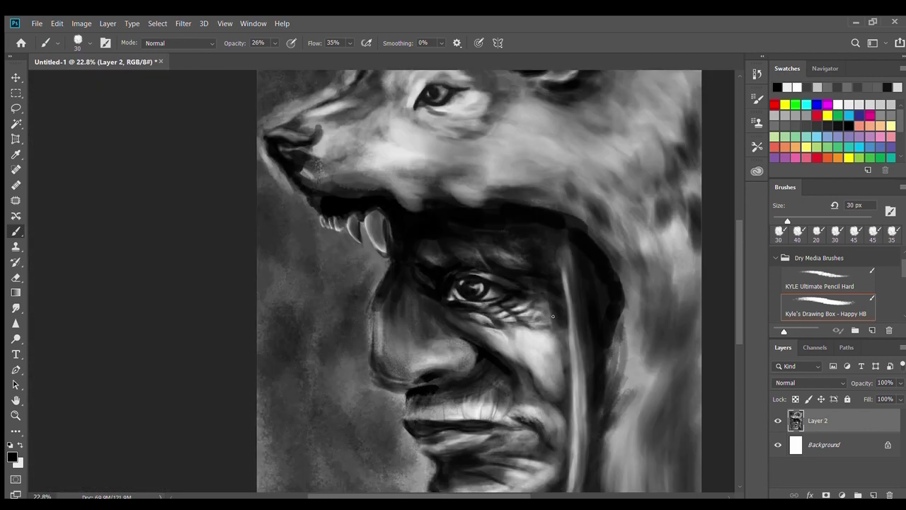
scroll(364, 372, "down", 3)
scroll(427, 364, "up", 4)
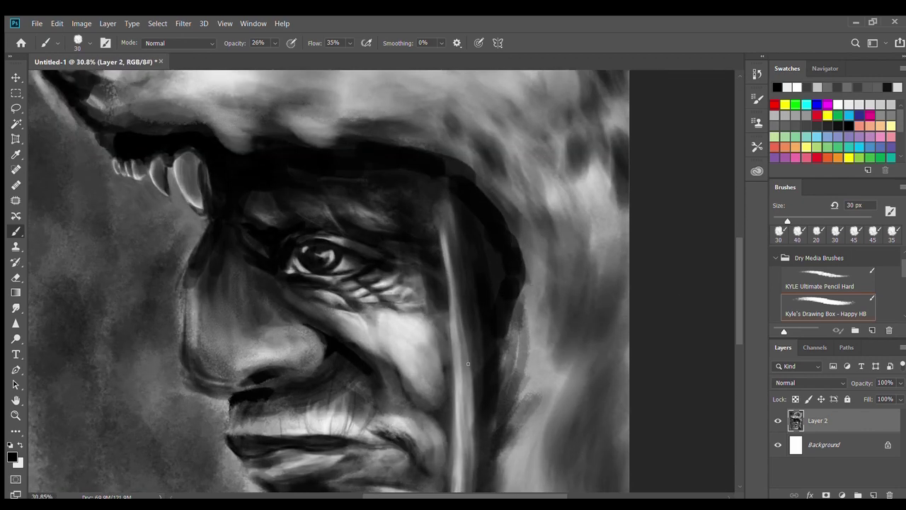
left_click_drag(445, 412, 383, 350)
mouse_move(388, 268)
left_mouse_down()
mouse_move(453, 368)
mouse_move(341, 290)
left_mouse_up()
key("bracketleft")
key("bracketleft")
key("bracketleft")
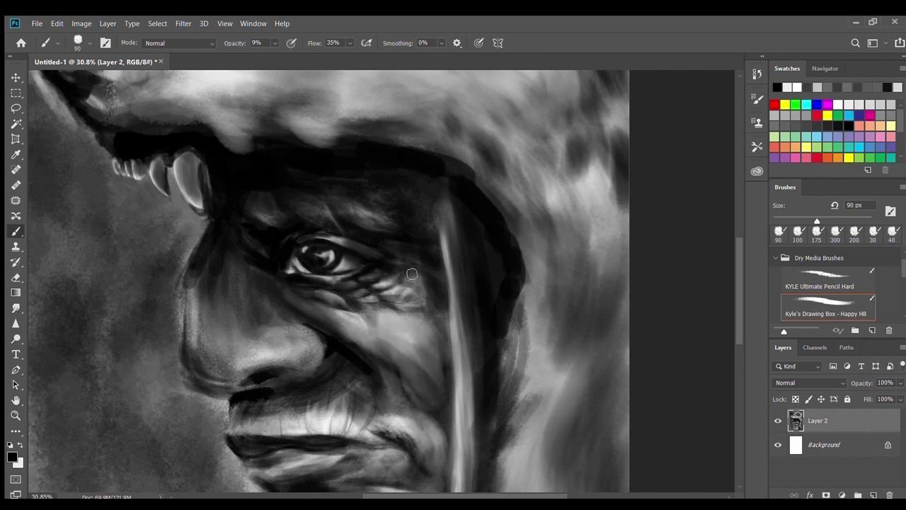
scroll(476, 291, "down", 4)
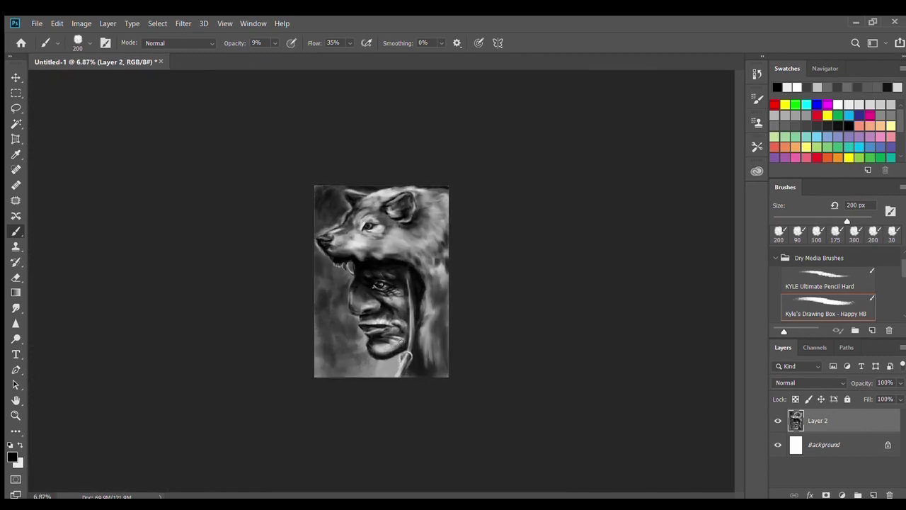
scroll(384, 263, "up", 6)
scroll(514, 404, "up", 3)
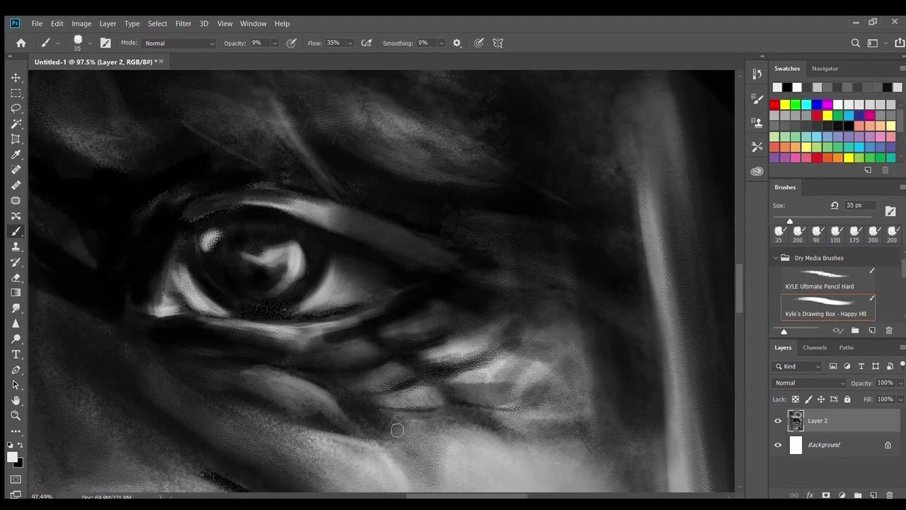
- Softly lighten the lower cheek and the cheek below the eye
mouse_move(437, 426)
left_mouse_down()
mouse_move(439, 446)
mouse_move(505, 480)
left_mouse_up()
key("bracketright")
key("bracketright")
key("bracketright")
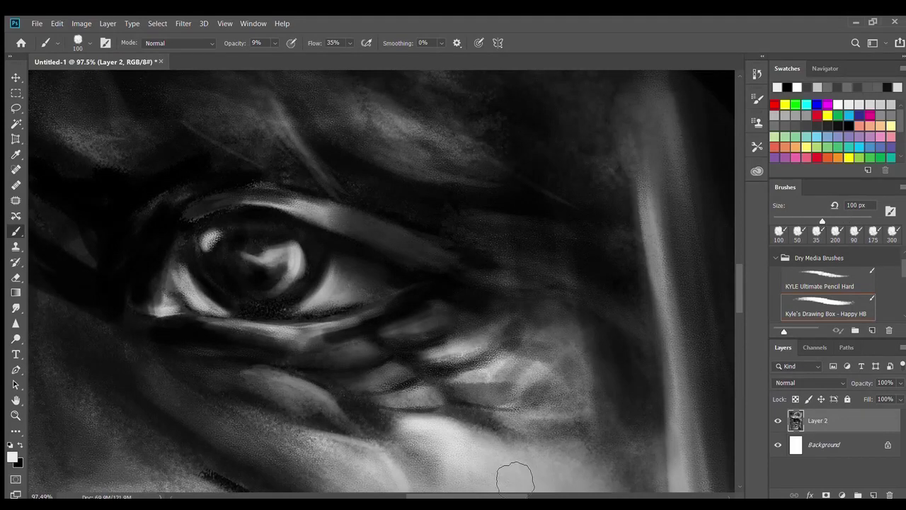
scroll(556, 359, "down", 2)
scroll(557, 359, "up", 2)
mouse_move(299, 321)
left_mouse_down()
mouse_move(295, 332)
mouse_move(312, 343)
left_mouse_up()
key("bracketright")
key("bracketright")
key("bracketright")
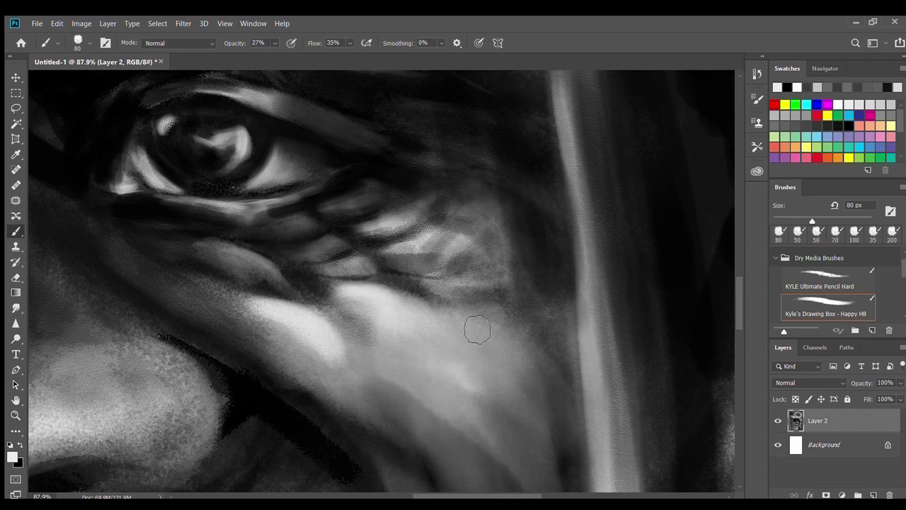
mouse_move(439, 339)
left_mouse_down()
mouse_move(439, 364)
mouse_move(500, 360)
mouse_move(506, 304)
mouse_move(458, 270)
mouse_move(463, 217)
left_mouse_up()
key("bracketleft")
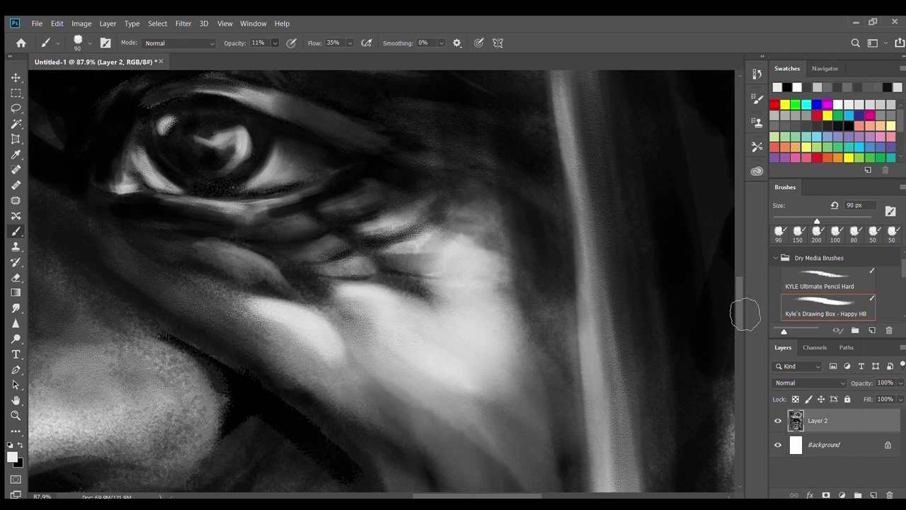
- Brighten the brow above the eye and the surrounding cheek
scroll(708, 290, "up", 3)
left_click_drag(509, 345, 526, 313)
key("bracketleft")
key("bracketleft")
key("bracketleft")
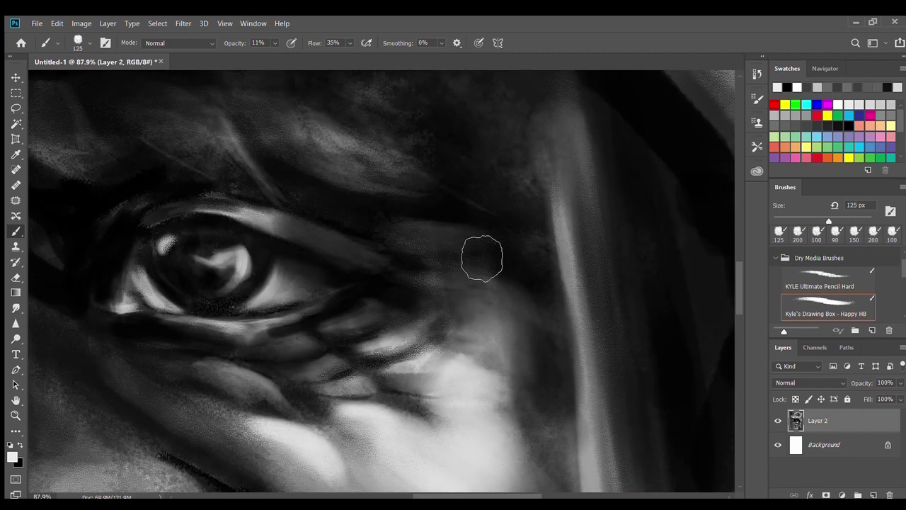
mouse_move(330, 208)
left_mouse_down()
mouse_move(362, 163)
mouse_move(506, 202)
left_mouse_up()
key("bracketright")
key("bracketright")
key("bracketright")
key("bracketleft")
key("bracketleft")
mouse_move(556, 253)
left_mouse_down()
mouse_move(470, 262)
mouse_move(468, 446)
left_mouse_up()
scroll(467, 446, "down", 5)
scroll(362, 395, "up", 1)
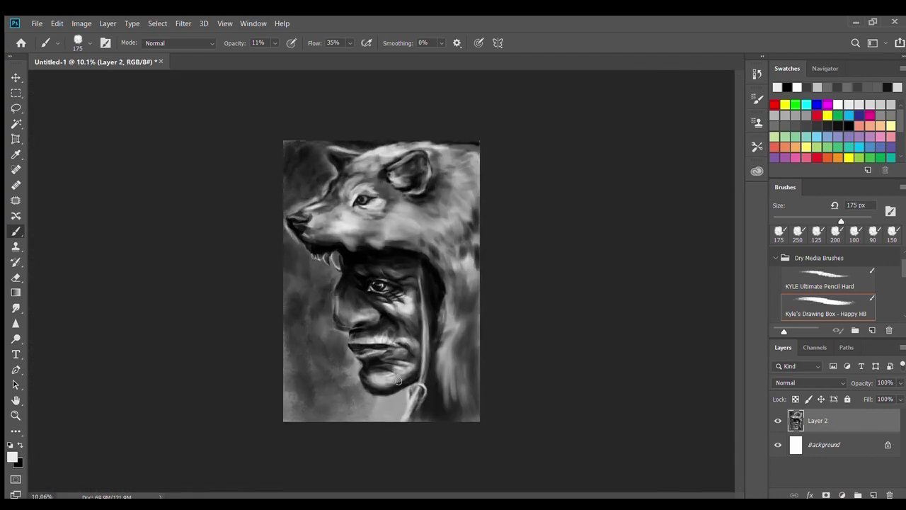
- Zoom in on the mouth, brighten the lower lip and darken the upper lip's lower edge
scroll(363, 395, "up", 4)
scroll(359, 340, "up", 2)
scroll(415, 295, "up", 1)
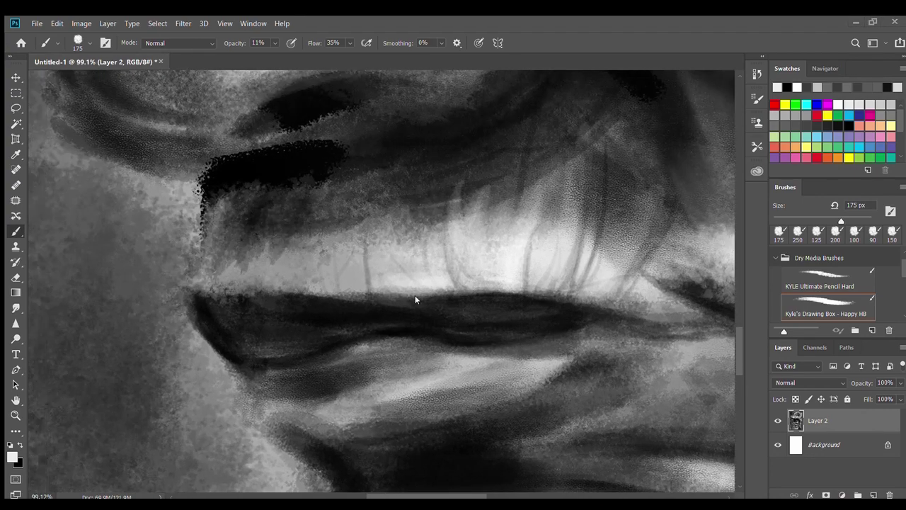
scroll(415, 295, "up", 1)
scroll(392, 321, "up", 1)
key("bracketright")
key("bracketright")
mouse_move(563, 293)
left_mouse_down()
mouse_move(373, 366)
mouse_move(310, 374)
mouse_move(467, 333)
mouse_move(395, 335)
left_mouse_up()
key("bracketleft")
key("bracketleft")
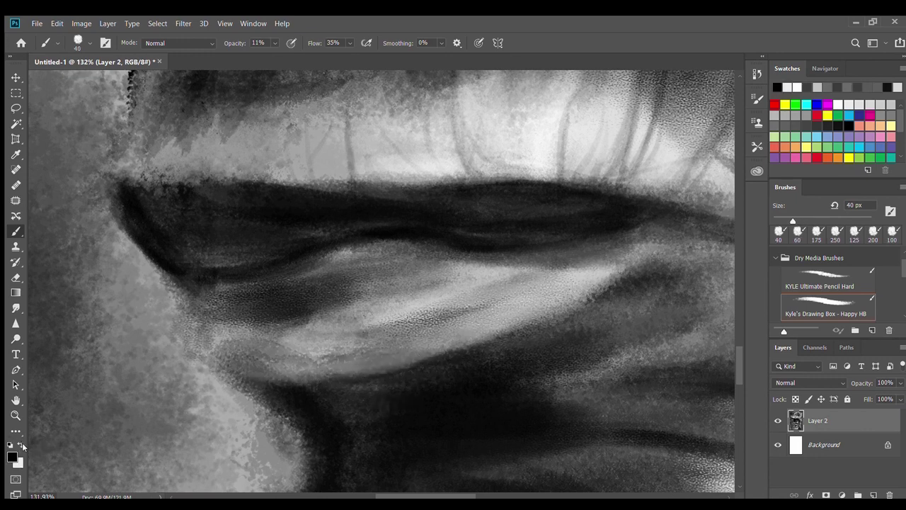
mouse_move(468, 261)
left_mouse_down()
mouse_move(450, 252)
mouse_move(350, 260)
mouse_move(222, 304)
mouse_move(304, 277)
mouse_move(430, 276)
left_mouse_up()
- Deepen the upper lip edge, add a thin dark tooth gap, and shade the lower lip
key("bracketright")
key("bracketright")
key("bracketright")
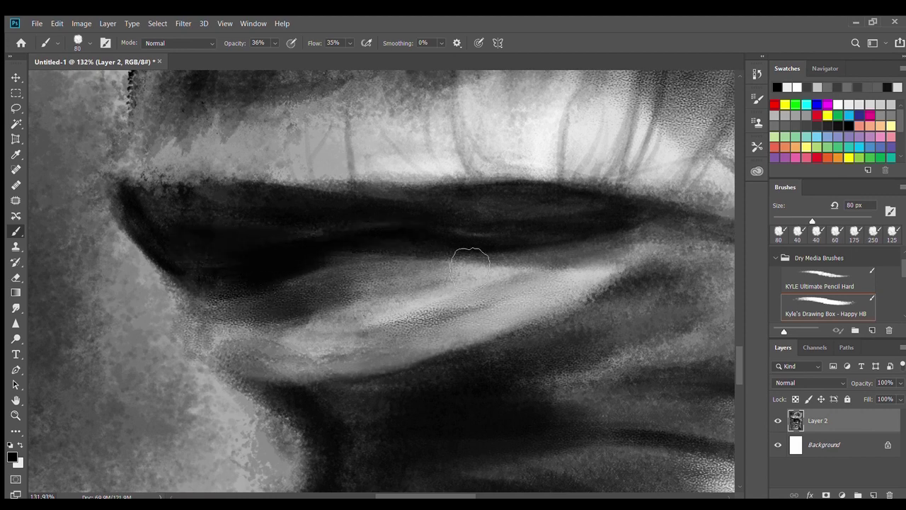
left_click_drag(320, 289, 636, 244)
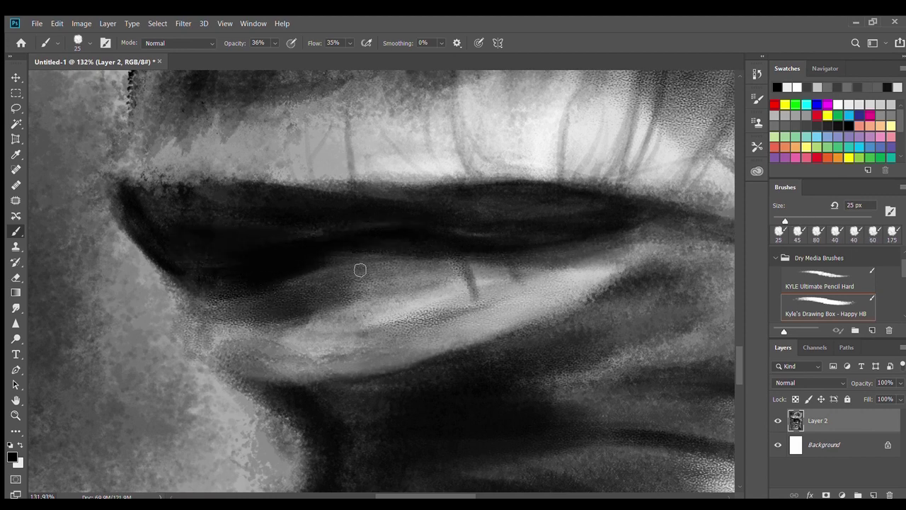
key("bracketleft")
key("bracketleft")
left_click_drag(390, 290, 395, 259)
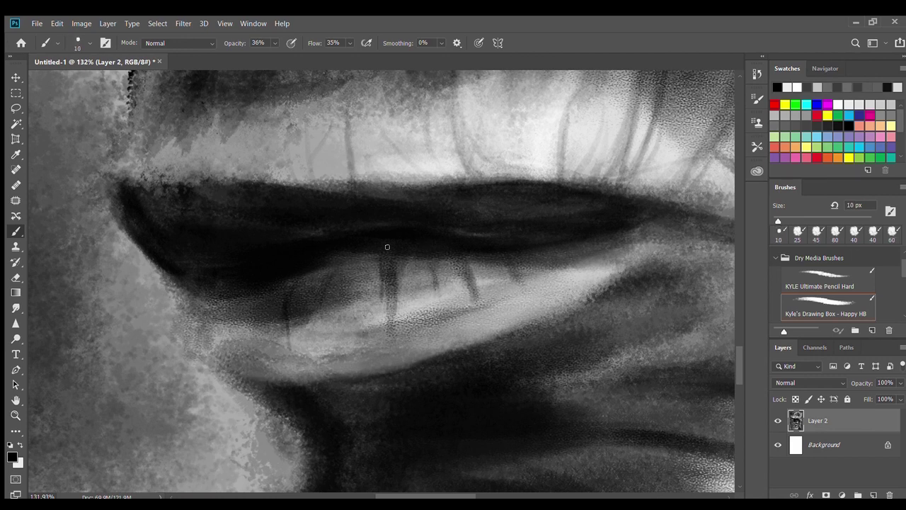
key("bracketright")
mouse_move(265, 388)
left_mouse_down()
mouse_move(233, 368)
mouse_move(255, 378)
mouse_move(366, 378)
mouse_move(328, 364)
mouse_move(269, 380)
mouse_move(432, 351)
left_mouse_up()
key("bracketleft")
mouse_move(648, 284)
left_mouse_down()
mouse_move(552, 328)
mouse_move(556, 299)
mouse_move(486, 324)
mouse_move(531, 346)
left_mouse_up()
key("bracketright")
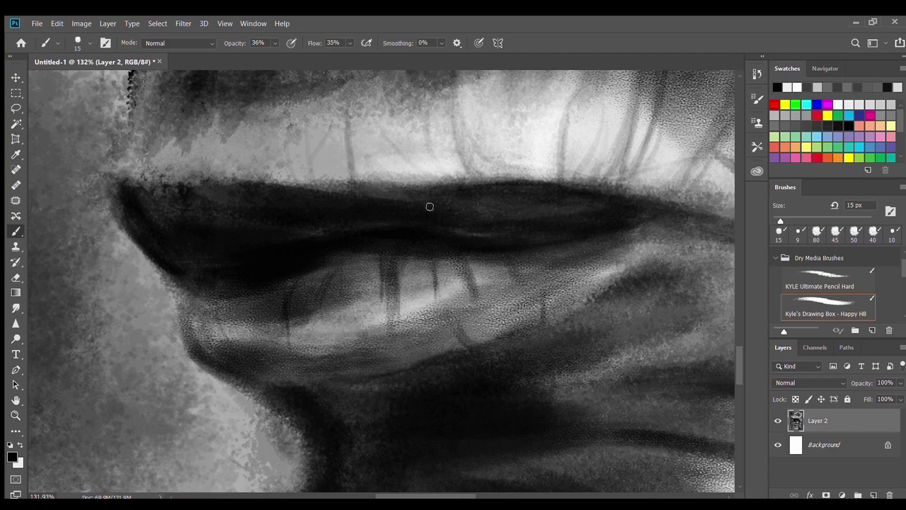
- Sample a grey from the teeth and paint light strokes across left, middle and right teeth
scroll(430, 206, "down", 5)
scroll(385, 223, "up", 6)
left_click(384, 224, "alt")
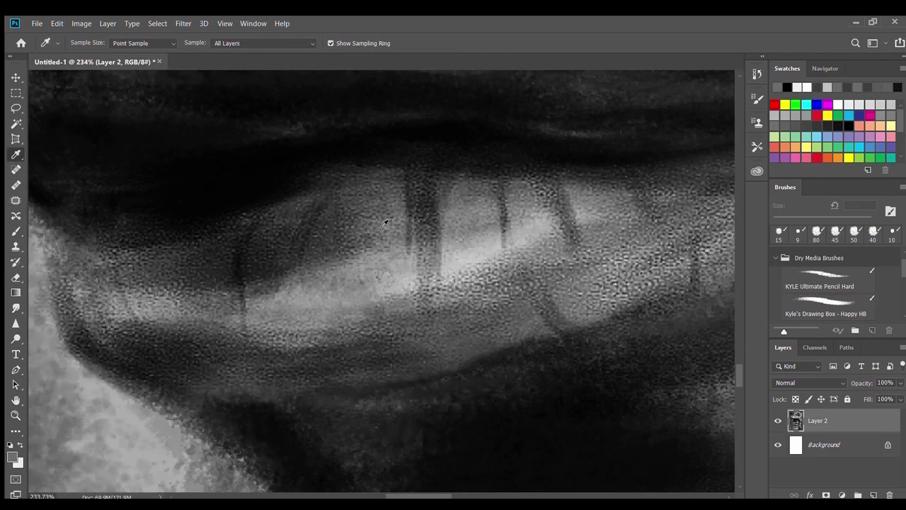
key("bracketleft")
key("bracketleft")
key("bracketleft")
mouse_move(409, 241)
left_mouse_down()
mouse_move(415, 192)
mouse_move(534, 218)
left_mouse_up()
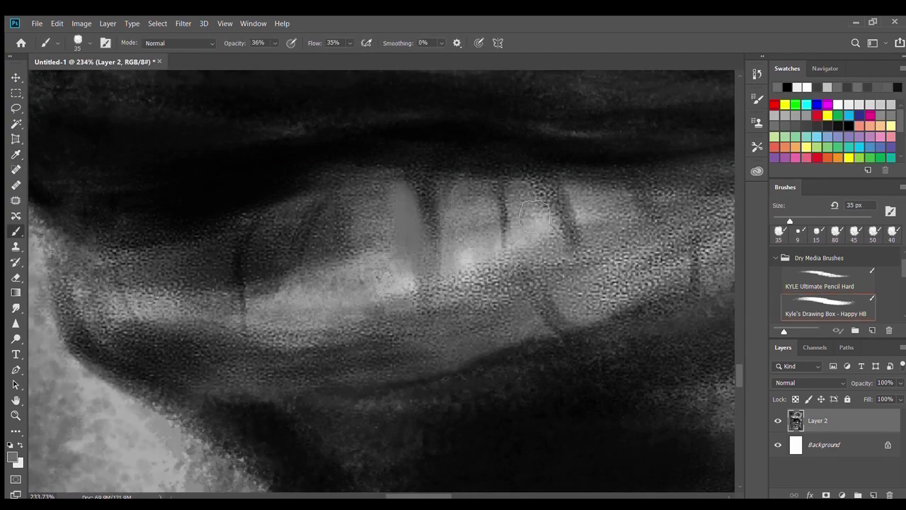
key("bracketleft")
left_click_drag(244, 244, 248, 297)
mouse_move(327, 205)
left_mouse_down()
mouse_move(324, 258)
mouse_move(295, 239)
mouse_move(276, 274)
left_mouse_up()
mouse_move(278, 312)
left_mouse_down()
mouse_move(347, 297)
mouse_move(366, 304)
mouse_move(403, 212)
left_mouse_up()
left_click_drag(460, 277, 538, 213)
mouse_move(552, 254)
left_mouse_down()
mouse_move(637, 198)
mouse_move(698, 198)
left_mouse_up()
mouse_move(384, 306)
left_mouse_down()
mouse_move(348, 348)
mouse_move(449, 279)
mouse_move(425, 202)
left_mouse_up()
- Lighten the lower teeth and lower lip edge, then fit the whole painting on screen
scroll(549, 340, "down", 10)
scroll(520, 327, "up", 6)
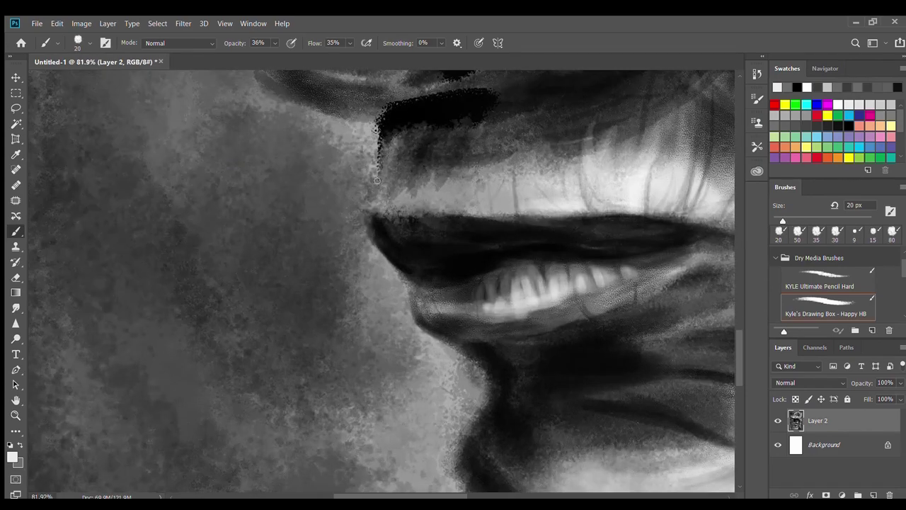
key("bracketright")
key("bracketright")
key("1")
key("7")
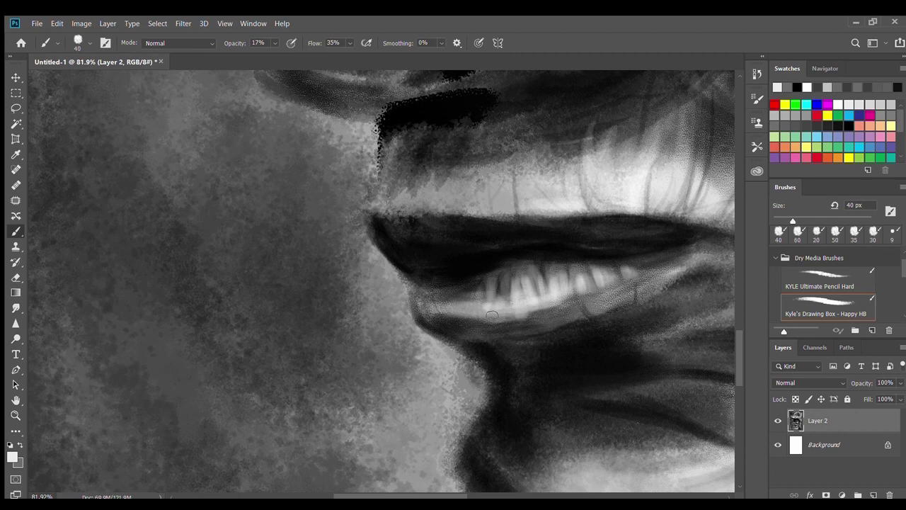
key("bracketright")
mouse_move(526, 307)
left_mouse_down()
mouse_move(572, 314)
mouse_move(592, 298)
left_mouse_up()
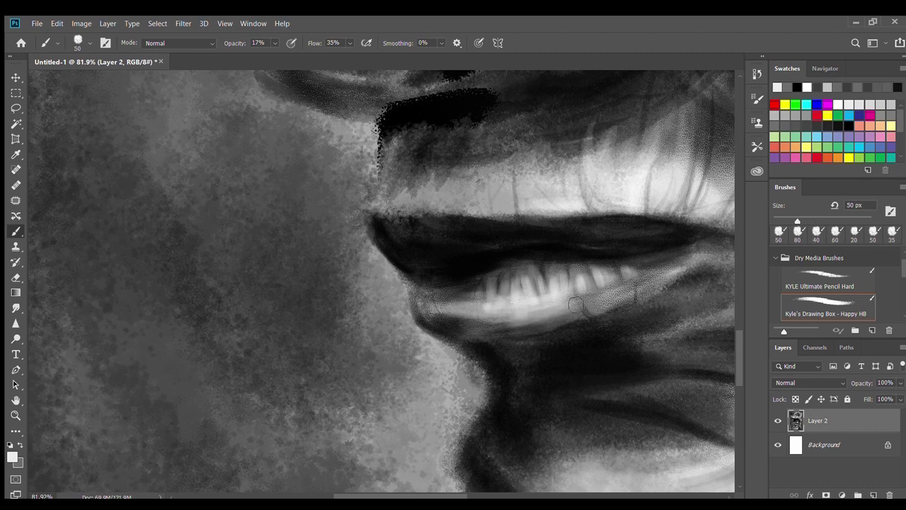
left_click_drag(495, 322, 577, 311)
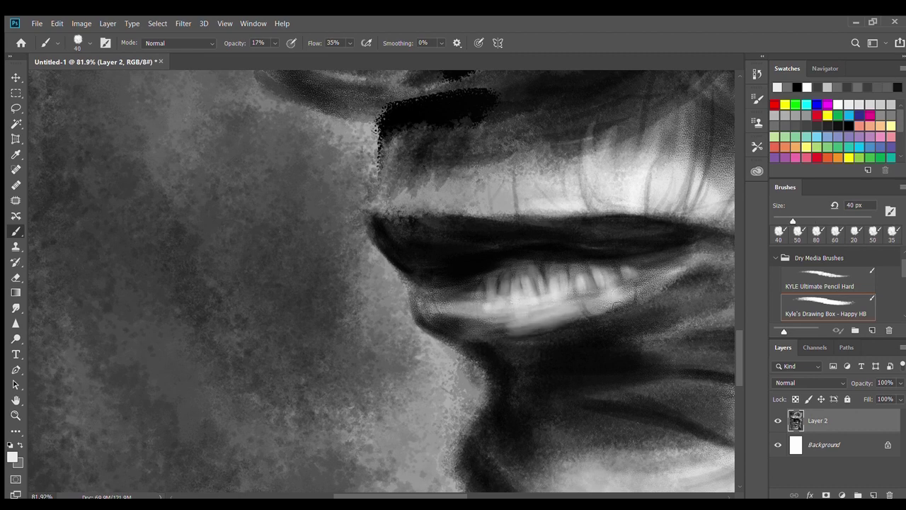
key("ctrl+0")
key("ctrl+plus")
key("ctrl+0")
scroll(322, 273, "up", 5)
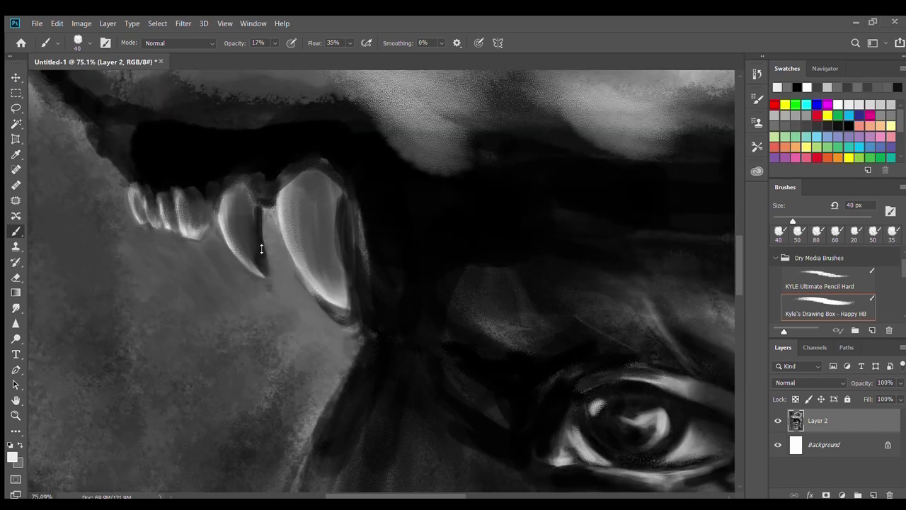
- Brighten the wolf's nose bridge, muzzle and the area above its nose
scroll(337, 212, "up", 2)
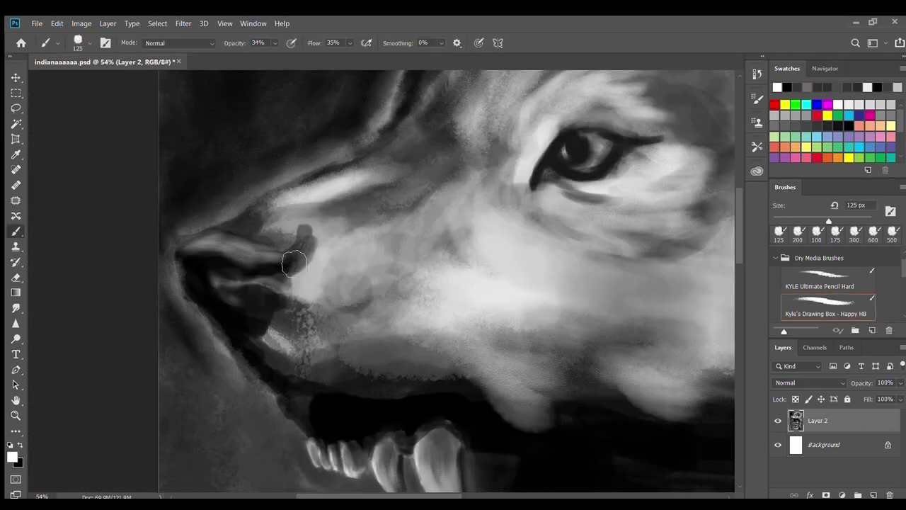
left_click_drag(308, 213, 354, 205)
key("bracketleft")
key("bracketleft")
mouse_move(345, 239)
left_mouse_down()
mouse_move(291, 259)
mouse_move(439, 184)
mouse_move(451, 256)
mouse_move(432, 243)
mouse_move(432, 202)
left_mouse_up()
key("bracketright")
key("bracketright")
key("bracketright")
scroll(431, 243, "down", 3)
scroll(492, 314, "up", 8)
key("bracketleft")
key("bracketleft")
key("bracketleft")
key("bracketright")
key("bracketright")
key("bracketright")
mouse_move(239, 192)
left_mouse_down()
mouse_move(297, 141)
mouse_move(275, 213)
mouse_move(432, 206)
mouse_move(415, 368)
mouse_move(531, 227)
left_mouse_up()
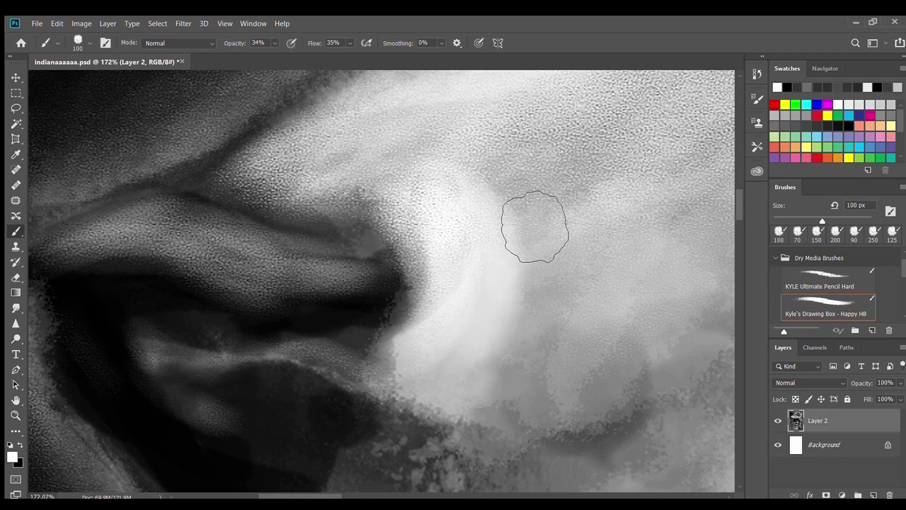
- Softly lighten the wolf's muzzle below the nose and its mouth and jaw with large strokes
scroll(309, 300, "down", 10)
scroll(309, 301, "up", 5)
key("bracketright")
key("bracketright")
key("bracketright")
mouse_move(461, 279)
left_mouse_down()
mouse_move(518, 243)
mouse_move(710, 260)
left_mouse_up()
scroll(710, 260, "down", 3)
scroll(587, 297, "up", 3)
key("bracketright")
key("bracketright")
key("bracketright")
mouse_move(340, 217)
left_mouse_down()
mouse_move(471, 356)
mouse_move(461, 371)
left_mouse_up()
key("bracketleft")
key("bracketleft")
key("bracketleft")
mouse_move(502, 309)
left_mouse_down()
mouse_move(566, 375)
mouse_move(610, 386)
left_mouse_up()
scroll(594, 365, "down", 3)
scroll(409, 238, "up", 3)
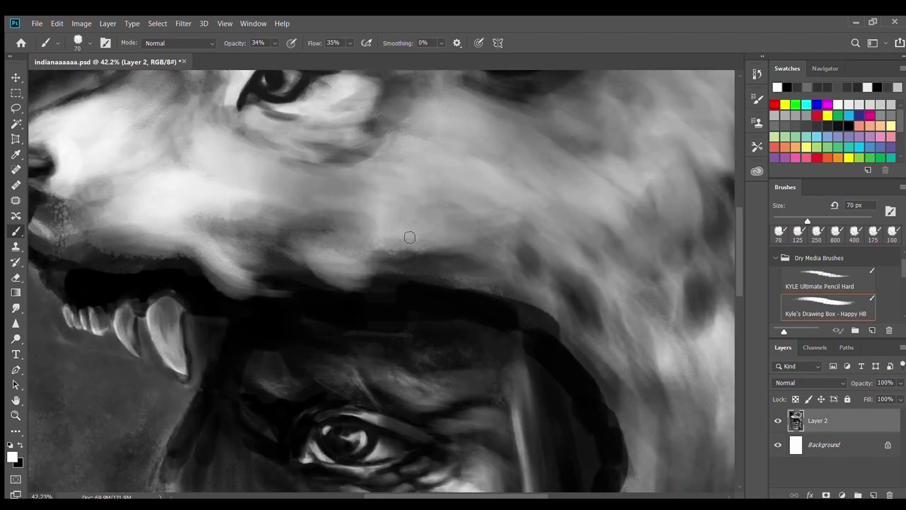
- Paint bright fur strokes from the wolf's upper lip down over the dark band below
left_click_drag(282, 243, 405, 287)
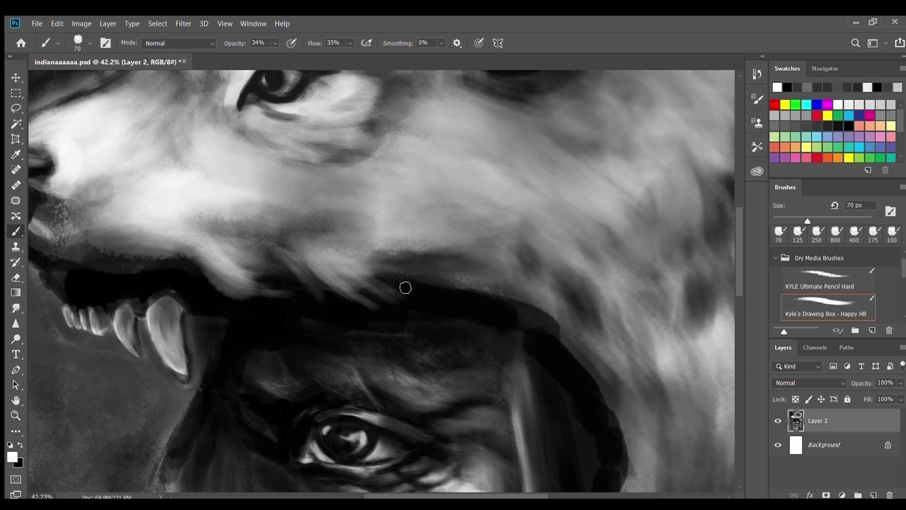
left_click_drag(397, 247, 481, 297)
left_click_drag(439, 251, 517, 319)
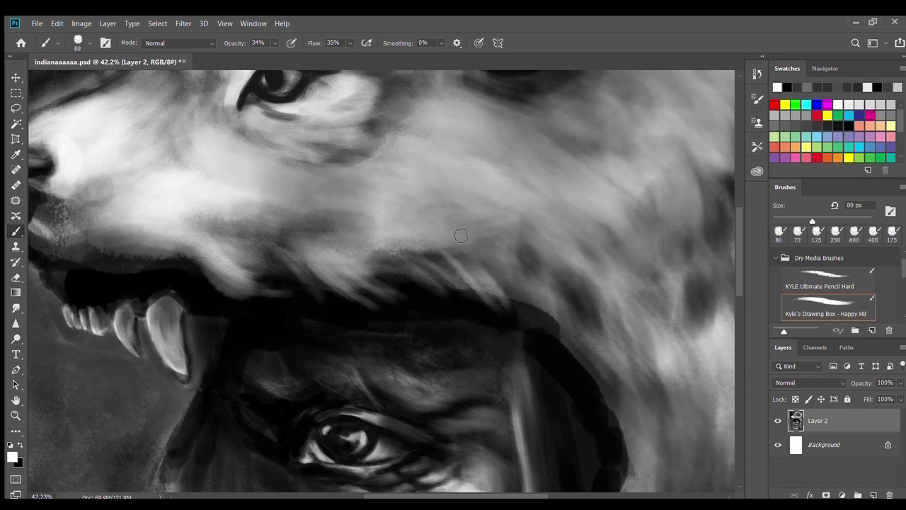
left_click_drag(475, 240, 535, 322)
key("bracketright")
key("bracketright")
key("bracketright")
mouse_move(489, 262)
left_mouse_down()
mouse_move(546, 340)
mouse_move(587, 365)
left_mouse_up()
key("bracketleft")
key("bracketleft")
left_click_drag(439, 245, 545, 365)
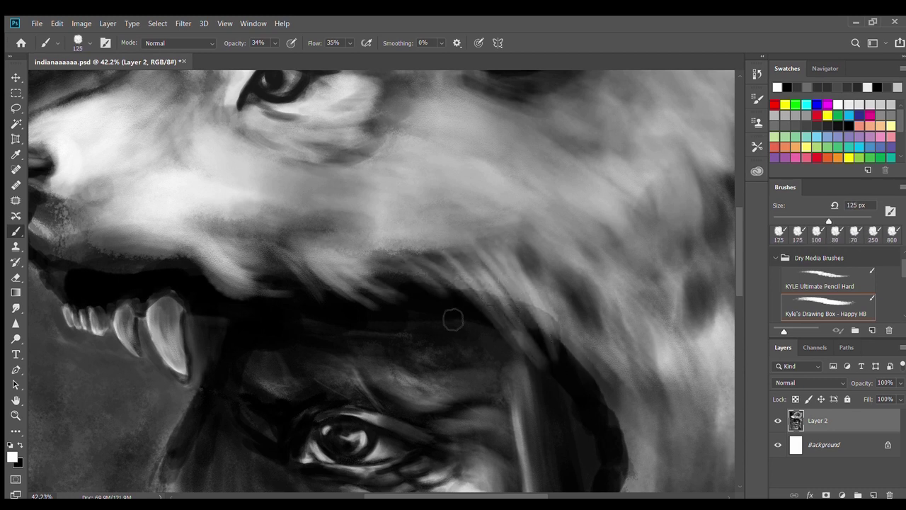
left_click_drag(396, 234, 496, 330)
mouse_move(439, 237)
left_mouse_down()
mouse_move(630, 365)
mouse_move(623, 149)
mouse_move(530, 285)
left_mouse_up()
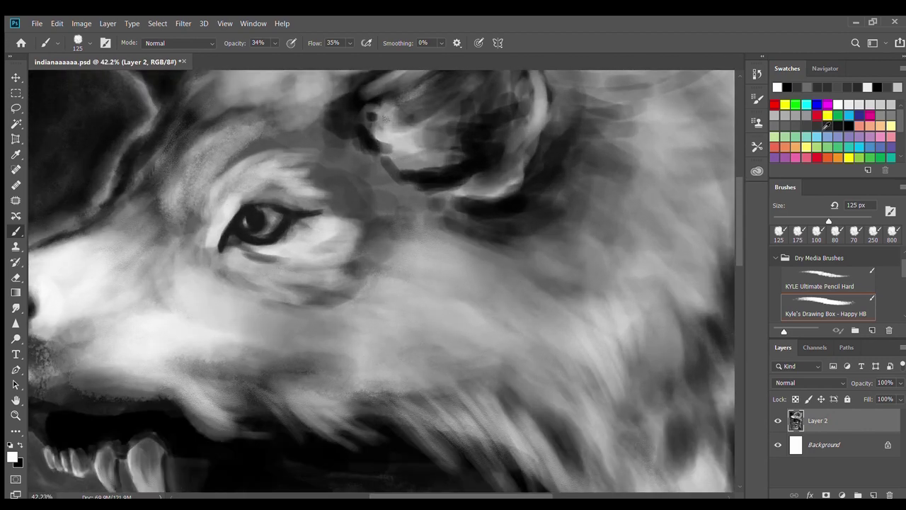
- Shade the fur right of the wolf's eye dark, then add light strokes across the cheek fur
key("bracketright")
key("bracketright")
key("bracketright")
mouse_move(485, 364)
left_mouse_down()
mouse_move(449, 344)
mouse_move(505, 274)
mouse_move(644, 251)
mouse_move(562, 184)
mouse_move(573, 106)
mouse_move(469, 236)
mouse_move(437, 369)
mouse_move(587, 360)
mouse_move(582, 307)
left_mouse_up()
key("bracketleft")
key("bracketright")
key("bracketright")
key("bracketright")
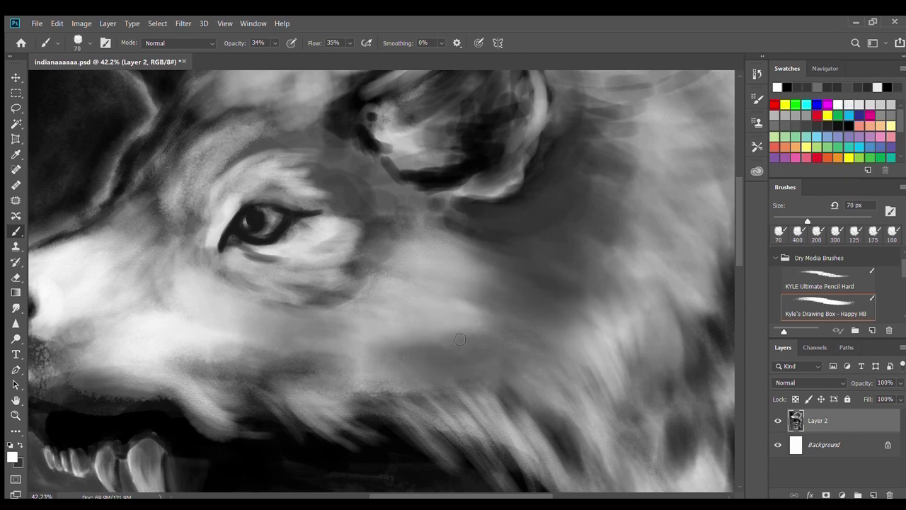
mouse_move(398, 352)
left_mouse_down()
mouse_move(444, 333)
mouse_move(429, 344)
mouse_move(504, 277)
mouse_move(376, 212)
left_mouse_up()
key("bracketleft")
key("bracketleft")
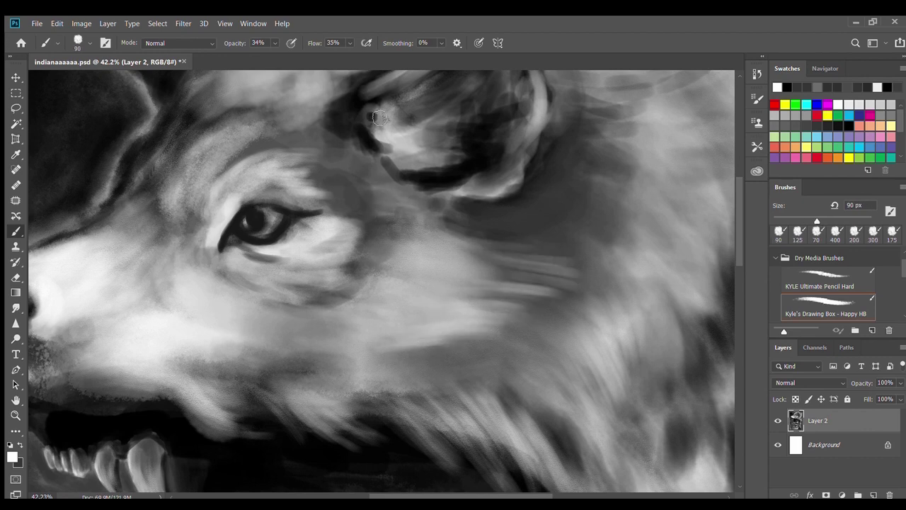
mouse_move(453, 353)
left_mouse_down()
mouse_move(389, 361)
mouse_move(450, 371)
left_mouse_up()
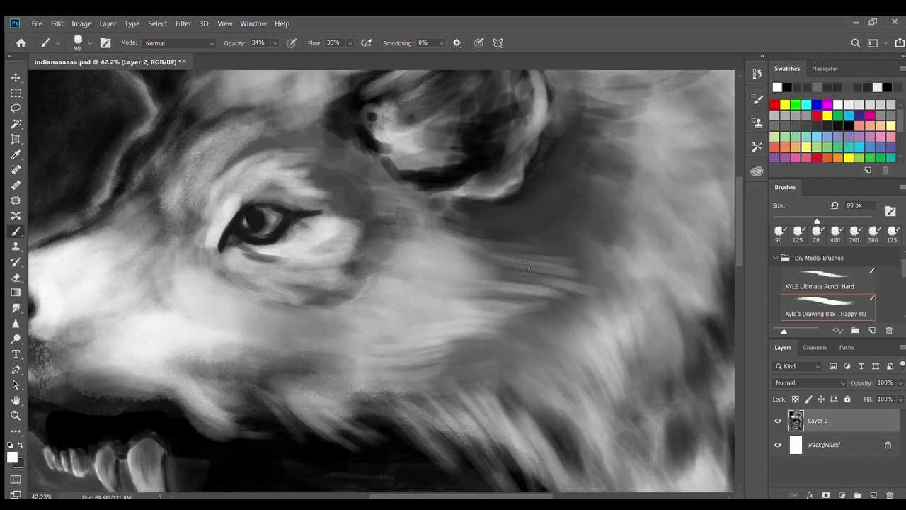
left_click_drag(368, 333, 468, 333)
- View the whole painting, zoom in, and cover the dark ear interior with mid-grey
key("ctrl+0")
scroll(572, 177, "up", 2)
scroll(573, 177, "up", 3)
scroll(524, 182, "up", 2)
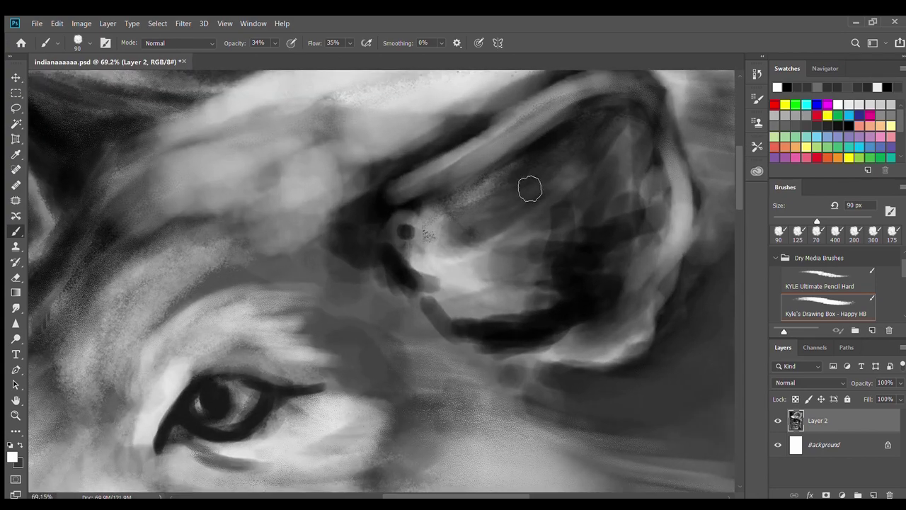
key("bracketright")
key("bracketright")
key("bracketright")
mouse_move(548, 277)
left_mouse_down()
mouse_move(570, 259)
mouse_move(597, 263)
mouse_move(627, 293)
mouse_move(640, 203)
left_mouse_up()
- Hatch fine light hairs inside the ear, tufts along its lower edge, and fur on the brow
key("bracketleft")
key("bracketleft")
key("bracketleft")
left_click_drag(528, 190, 468, 208)
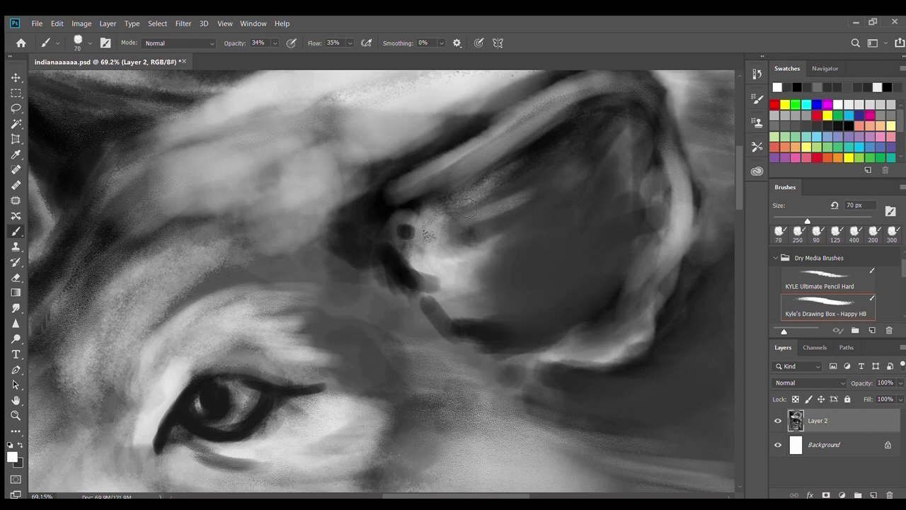
left_click_drag(482, 253, 551, 232)
left_click_drag(476, 275, 537, 265)
left_click_drag(479, 262, 555, 206)
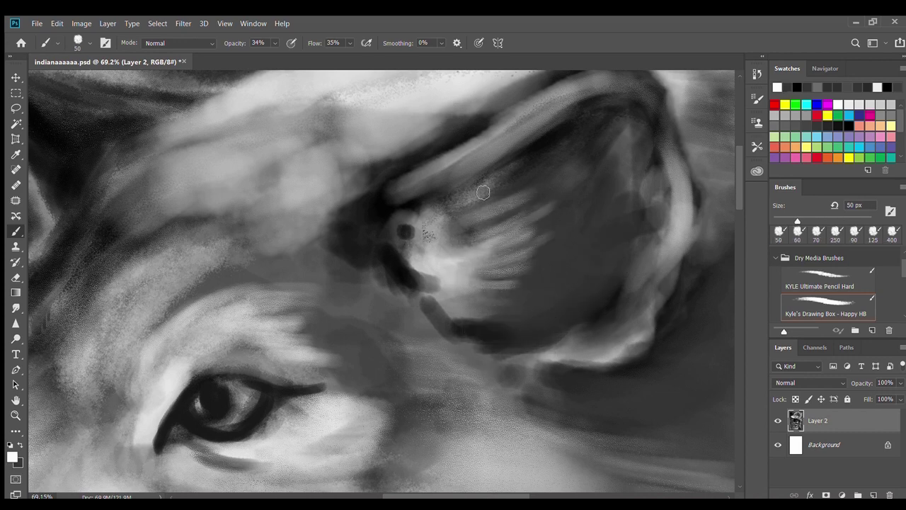
left_click_drag(459, 234, 532, 164)
left_click_drag(434, 212, 521, 172)
mouse_move(528, 336)
left_mouse_down()
mouse_move(542, 298)
mouse_move(613, 241)
left_mouse_up()
left_click_drag(588, 312, 609, 276)
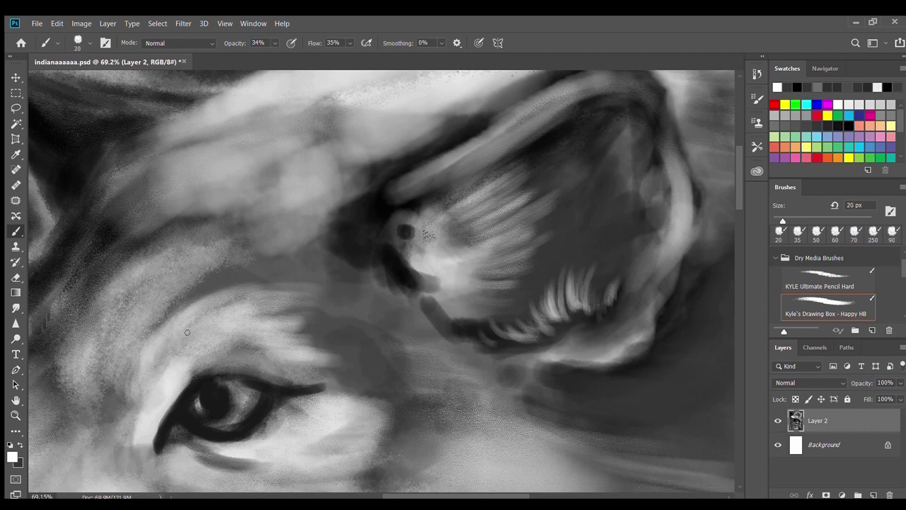
left_click_drag(244, 308, 301, 286)
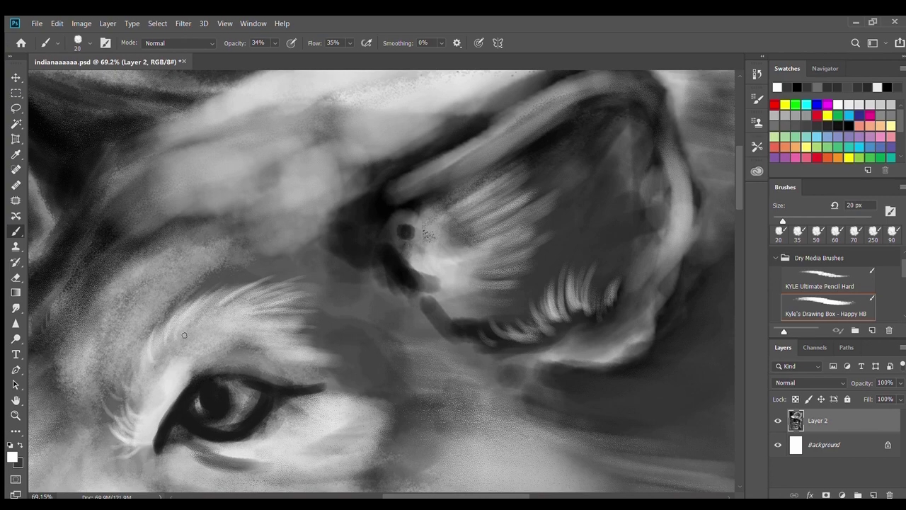
scroll(438, 444, "down", 5)
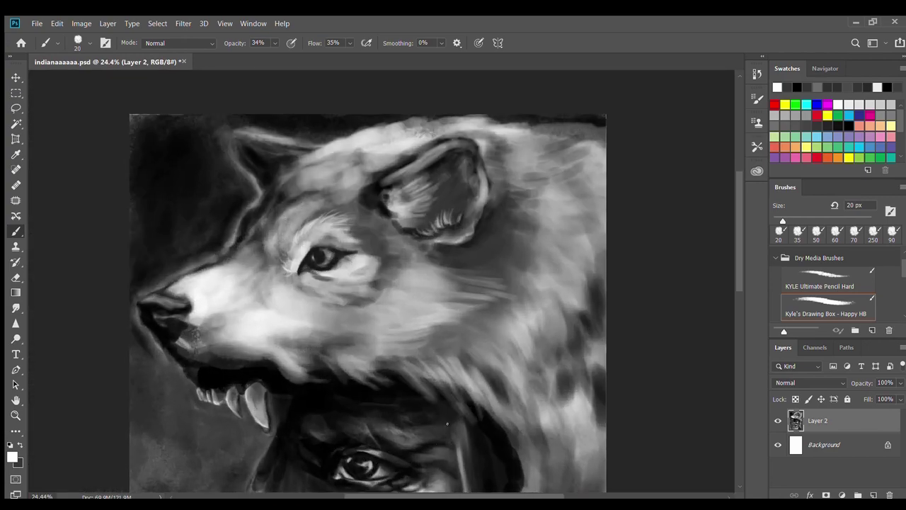
- Paint fine light fur hairs across the wolf's brow
scroll(407, 362, "up", 3)
scroll(367, 300, "up", 2)
mouse_move(354, 294)
left_mouse_down()
mouse_move(372, 237)
mouse_move(432, 195)
left_mouse_up()
key("]")
left_click_drag(326, 272, 368, 213)
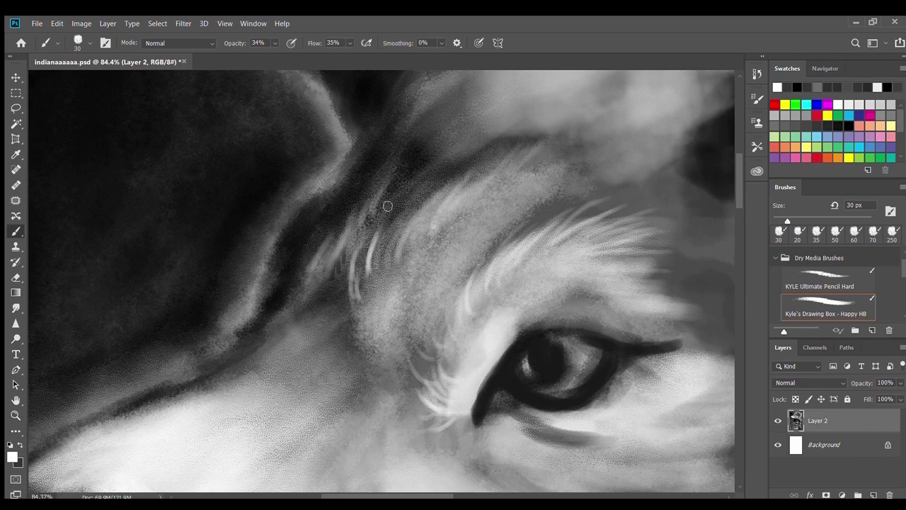
scroll(381, 193, "down", 3)
scroll(495, 156, "up", 1)
scroll(620, 116, "up", 2)
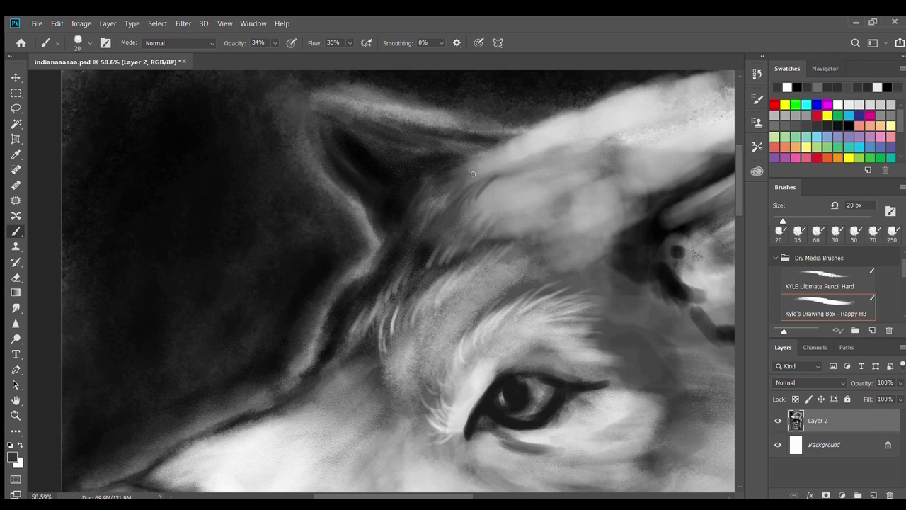
key("]")
scroll(522, 230, "down", 3)
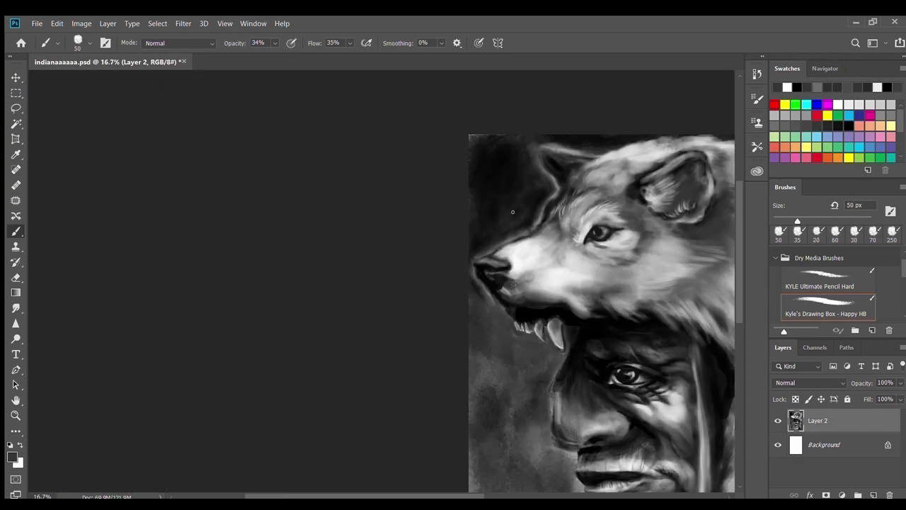
scroll(521, 229, "up", 2)
scroll(347, 91, "up", 2)
- With a smaller brush, sweep fine strands down across the brow fur
left_click_drag(459, 494, 463, 494)
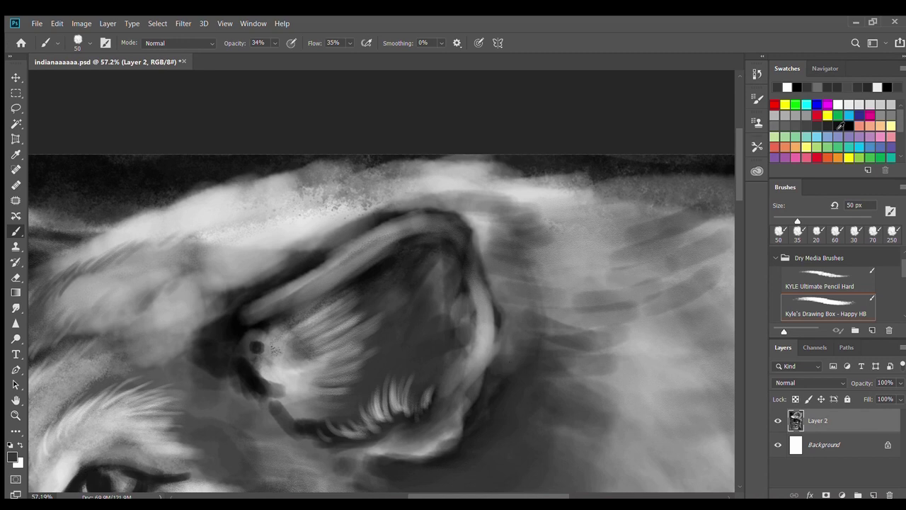
scroll(133, 226, "up", 5)
left_click_drag(479, 493, 441, 493)
key("bracketleft")
key("bracketleft")
left_click_drag(424, 169, 340, 234)
left_click_drag(410, 188, 312, 258)
left_click_drag(337, 220, 266, 269)
left_click_drag(556, 127, 407, 215)
- Paint dark strands along the light fur's top edge and on the left
left_click_drag(607, 107, 548, 170)
key("bracketright")
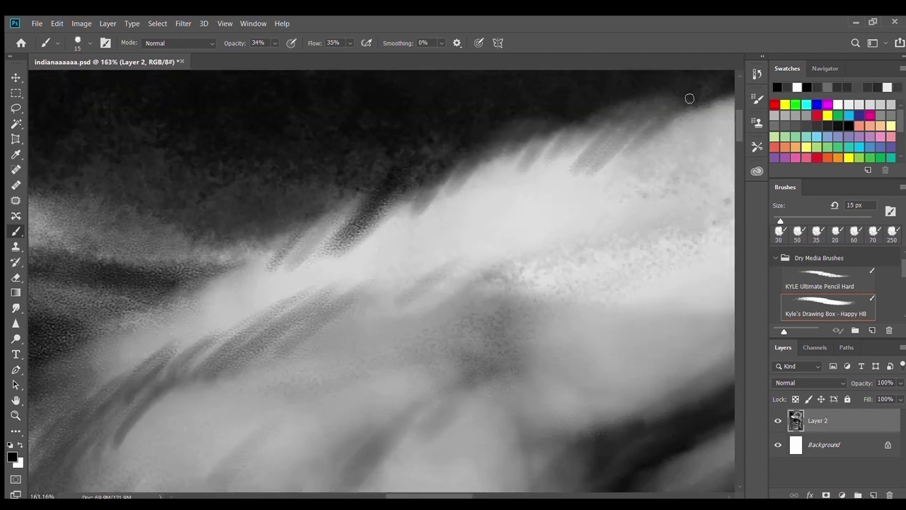
left_click_drag(697, 96, 623, 170)
left_click_drag(651, 106, 559, 170)
left_click_drag(594, 117, 496, 177)
mouse_move(271, 228)
left_mouse_down()
mouse_move(158, 253)
mouse_move(179, 264)
left_mouse_up()
left_click_drag(256, 237, 158, 245)
- Paint a dark spiky strand along the fur's top edge with a fine brush
scroll(227, 140, "down", 5)
scroll(181, 71, "down", 8)
scroll(397, 177, "up", 5)
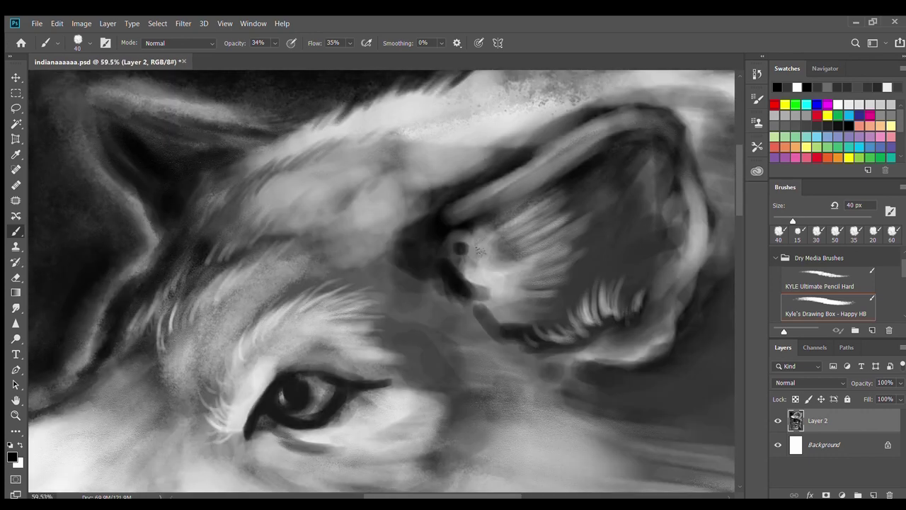
scroll(607, 425, "right", 2)
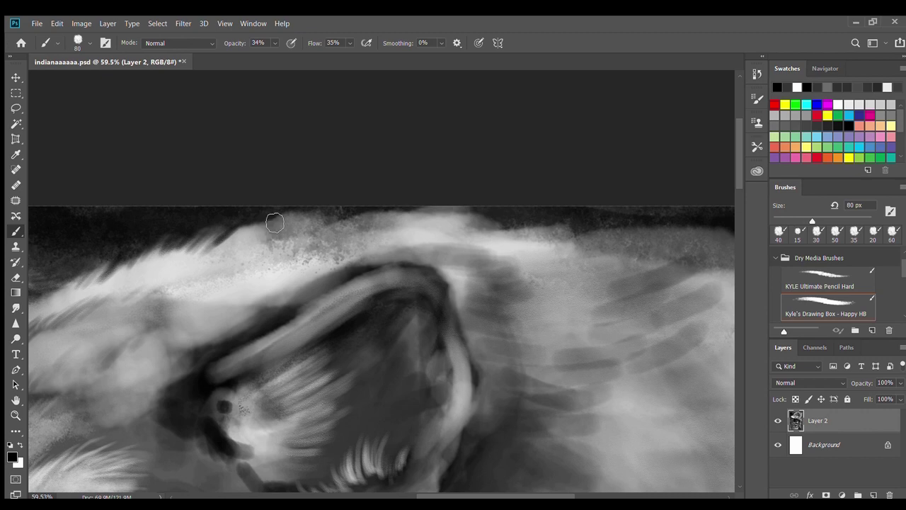
key("bracketleft")
key("bracketleft")
key("bracketleft")
mouse_move(274, 223)
left_mouse_down()
mouse_move(349, 201)
mouse_move(628, 180)
mouse_move(429, 209)
left_mouse_up()
- Brighten the dark spikes and lay light fur along the top edge near the ear
key("bracketright")
key("bracketright")
key("bracketright")
scroll(675, 239, "down", 3)
scroll(537, 77, "up", 1)
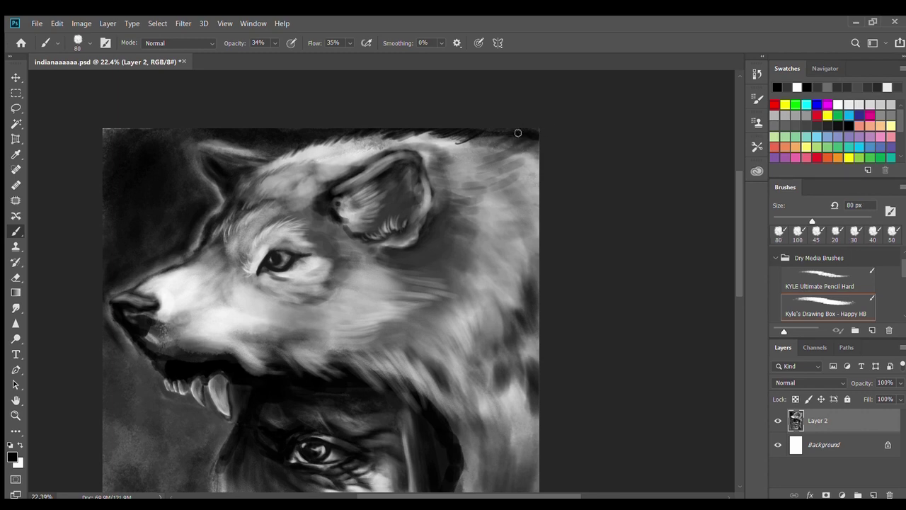
scroll(494, 147, "down", 2)
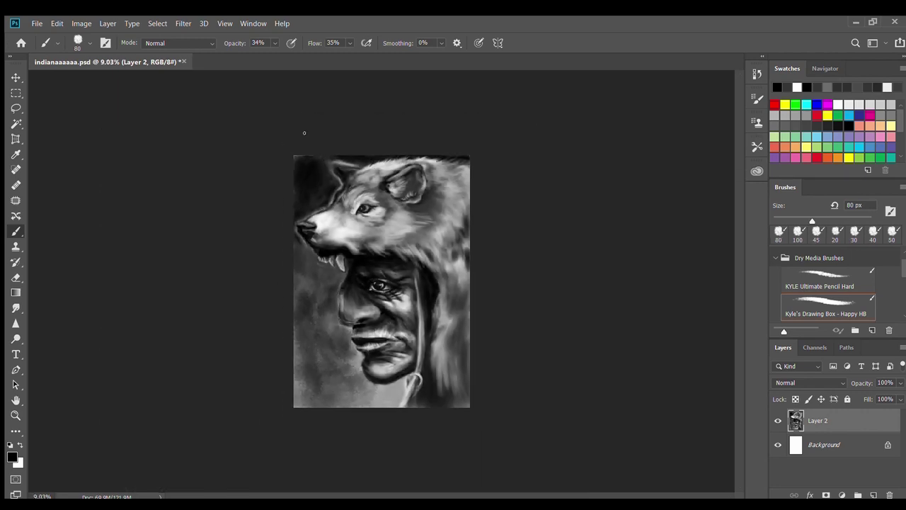
scroll(494, 146, "up", 3)
scroll(495, 156, "up", 2)
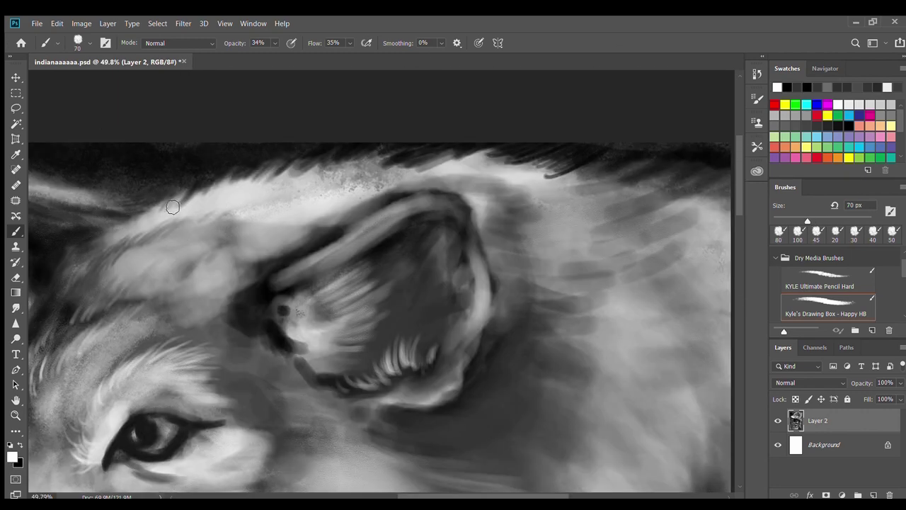
left_click_drag(161, 185, 229, 197)
mouse_move(302, 170)
left_mouse_down()
mouse_move(418, 158)
mouse_move(350, 188)
mouse_move(495, 151)
mouse_move(602, 146)
left_mouse_up()
key("bracketright")
key("bracketleft")
key("bracketleft")
- Add more light fur strokes along the top edge right of the ear
left_click_drag(553, 170, 641, 145)
left_click_drag(567, 189, 655, 158)
left_click_drag(612, 191, 674, 158)
mouse_move(640, 189)
left_mouse_down()
mouse_move(718, 160)
mouse_move(616, 201)
mouse_move(566, 202)
left_mouse_up()
key("bracketright")
key("bracketright")
key("bracketright")
left_click_drag(644, 206, 581, 237)
- Paint a few fur strokes near the head's top edge
key("ctrl+0")
scroll(433, 110, "up", 5)
left_click_drag(357, 115, 411, 99)
left_click_drag(468, 100, 394, 137)
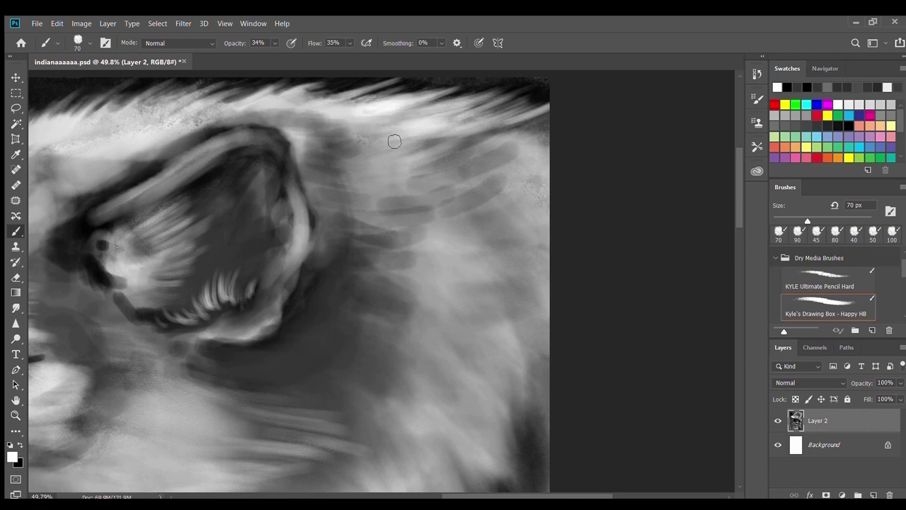
key("ctrl+0")
scroll(531, 314, "up", 3)
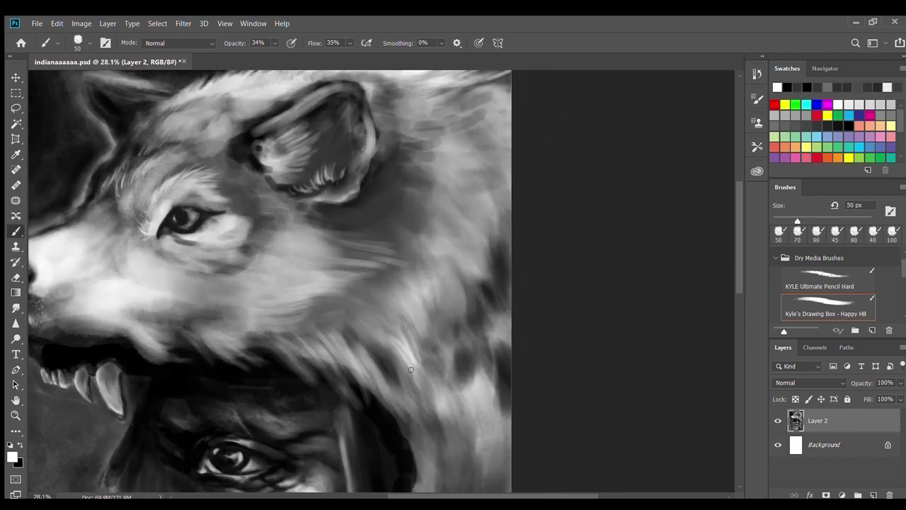
- Paint light fur strands on the head's upper right and right side
key("bracketright")
key("bracketright")
key("bracketright")
left_click_drag(482, 286, 467, 209)
mouse_move(482, 177)
left_mouse_down()
mouse_move(460, 142)
mouse_move(414, 130)
left_mouse_up()
left_click_drag(489, 142, 428, 172)
left_click_drag(495, 183, 459, 226)
left_click_drag(492, 202, 448, 220)
left_click_drag(398, 340, 469, 283)
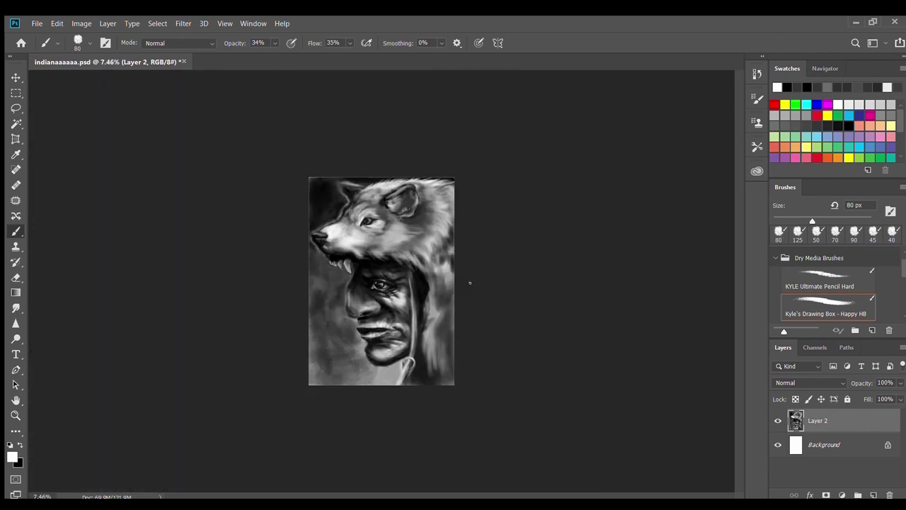
scroll(732, 225, "down", 3)
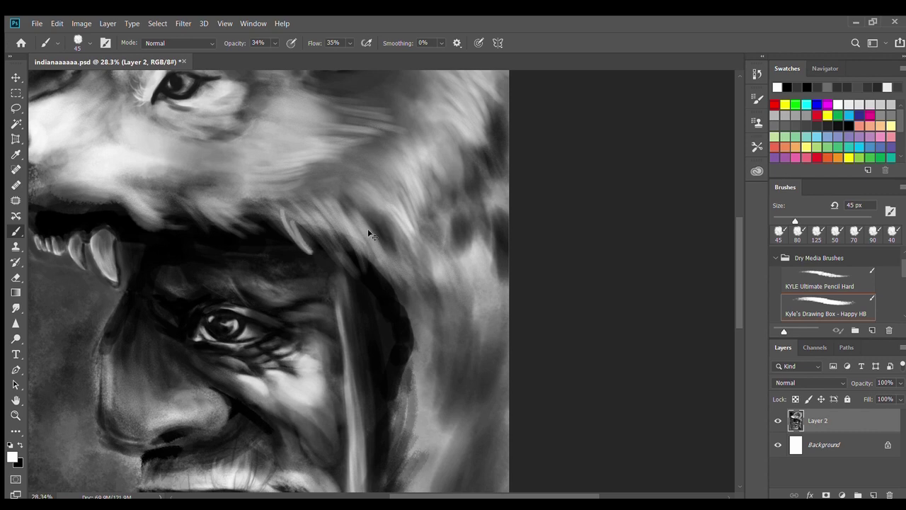
- Paint light diagonal strands across the headdress fur above the eye
left_click_drag(287, 213, 301, 205)
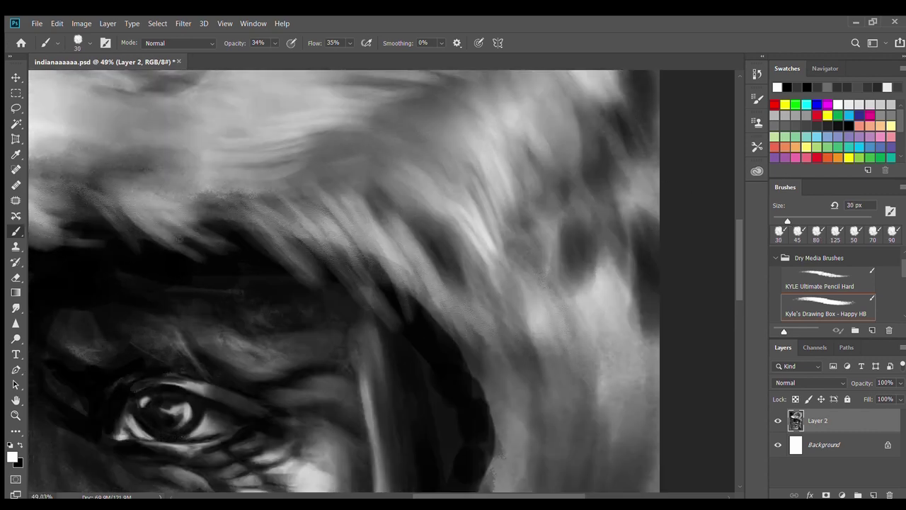
left_click_drag(111, 185, 394, 306)
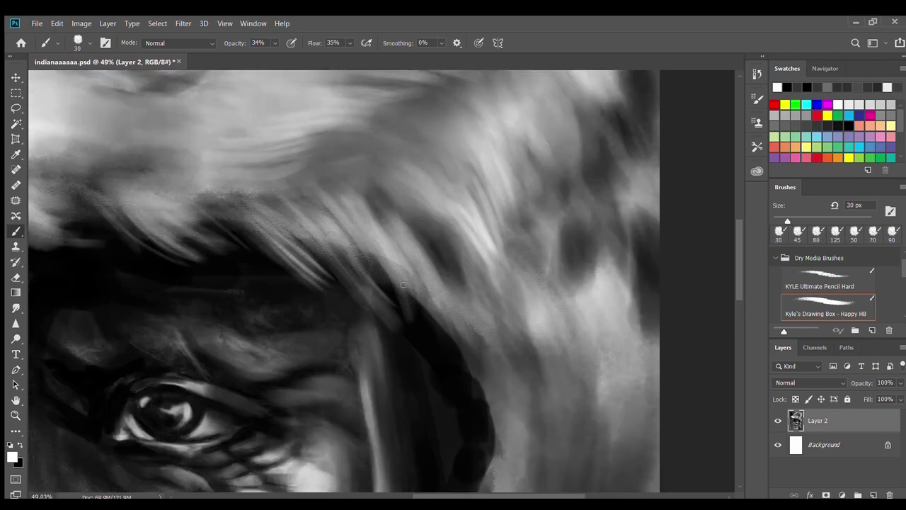
left_click_drag(342, 264, 397, 316)
mouse_move(401, 263)
left_mouse_down()
mouse_move(466, 373)
mouse_move(457, 312)
mouse_move(471, 396)
left_mouse_up()
scroll(502, 308, "down", 3)
- Add light strands along the dark hair edge and into the hair at right
key("bracketright")
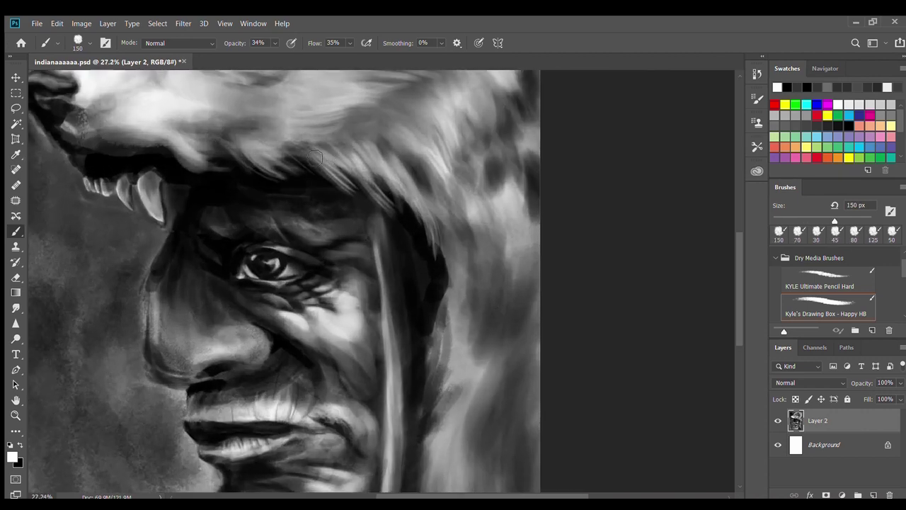
key("bracketright")
key("bracketright")
key("bracketright")
key("bracketleft")
key("bracketleft")
key("bracketleft")
left_click_drag(443, 276, 428, 354)
mouse_move(439, 294)
left_mouse_down()
mouse_move(418, 385)
mouse_move(435, 443)
mouse_move(451, 322)
mouse_move(449, 379)
left_mouse_up()
mouse_move(488, 354)
left_mouse_down()
mouse_move(473, 470)
mouse_move(464, 446)
left_mouse_up()
left_click_drag(504, 326, 481, 436)
scroll(524, 239, "down", 4)
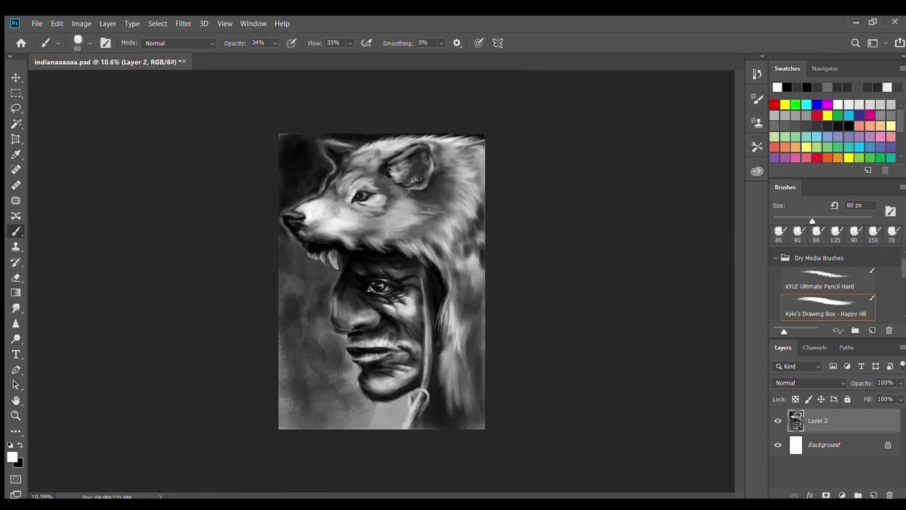
scroll(559, 163, "up", 4)
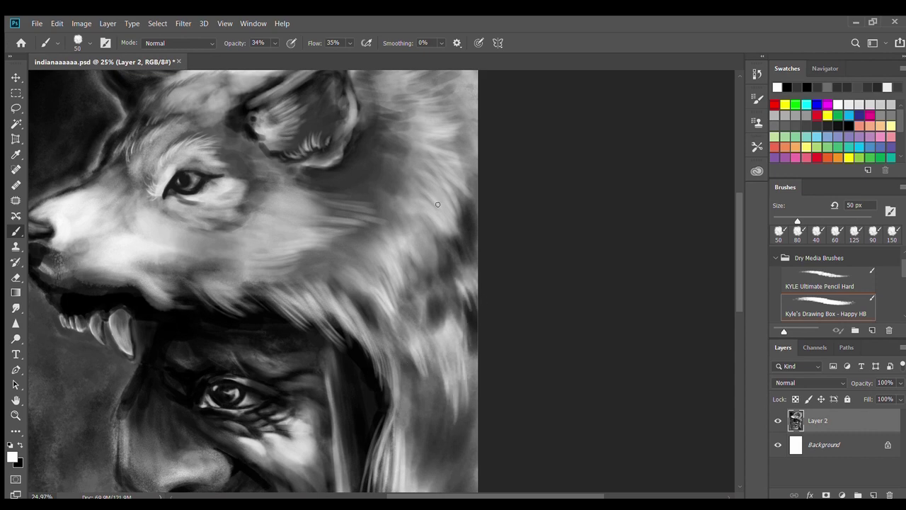
scroll(448, 189, "down", 4)
scroll(260, 165, "down", 1)
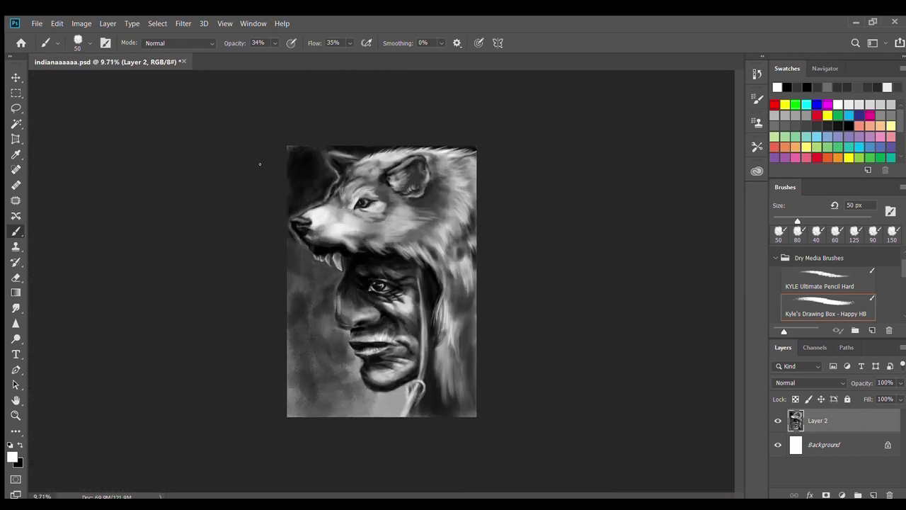
scroll(345, 203, "up", 2)
scroll(345, 203, "up", 3)
- In black, shade the wolf's cheek, brow and nose bridge toward the eye
key("x")
key("bracketright")
key("bracketright")
key("bracketright")
mouse_move(533, 340)
left_mouse_down()
mouse_move(581, 326)
mouse_move(701, 240)
mouse_move(658, 205)
left_mouse_up()
key("bracketleft")
key("bracketleft")
key("bracketleft")
key("bracketleft")
key("bracketleft")
key("bracketleft")
mouse_move(538, 202)
left_mouse_down()
mouse_move(631, 160)
mouse_move(701, 212)
left_mouse_up()
left_click_drag(333, 205, 435, 300)
key("bracketright")
key("bracketright")
key("bracketright")
mouse_move(318, 366)
left_mouse_down()
mouse_move(354, 384)
mouse_move(444, 300)
mouse_move(398, 289)
mouse_move(471, 252)
mouse_move(340, 298)
mouse_move(439, 354)
mouse_move(380, 192)
left_mouse_up()
key("bracketleft")
key("bracketleft")
key("h")
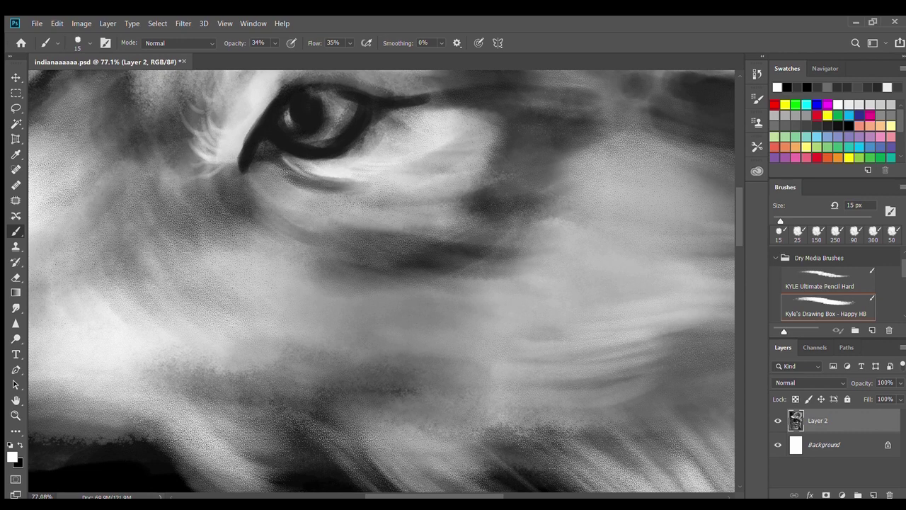
- Paint light fur under the wolf's eye
left_click_drag(269, 191, 351, 232)
mouse_move(312, 207)
left_mouse_down()
mouse_move(418, 214)
mouse_move(494, 177)
mouse_move(526, 113)
left_mouse_up()
mouse_move(283, 183)
left_mouse_down()
mouse_move(390, 212)
mouse_move(474, 153)
left_mouse_up()
key("h")
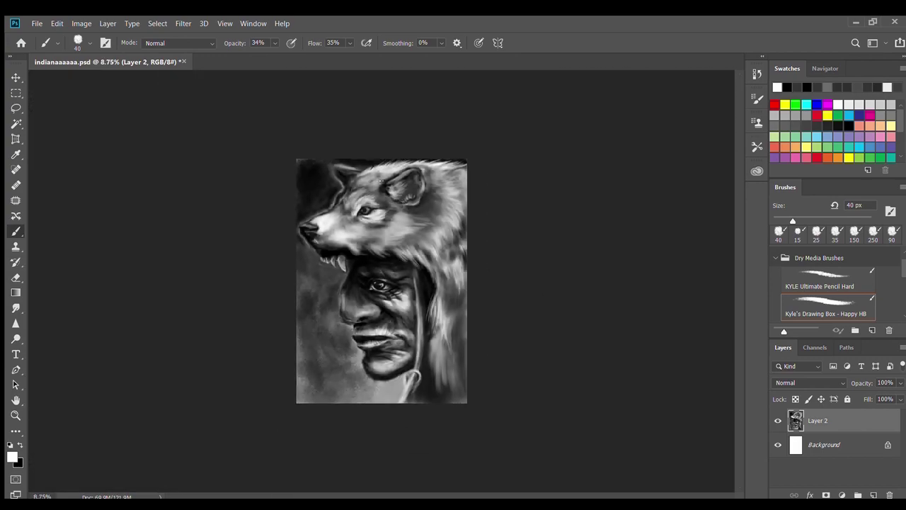
- Outline the ear's top and right edges in black and highlight its inner edge white
left_click_drag(385, 164, 476, 208)
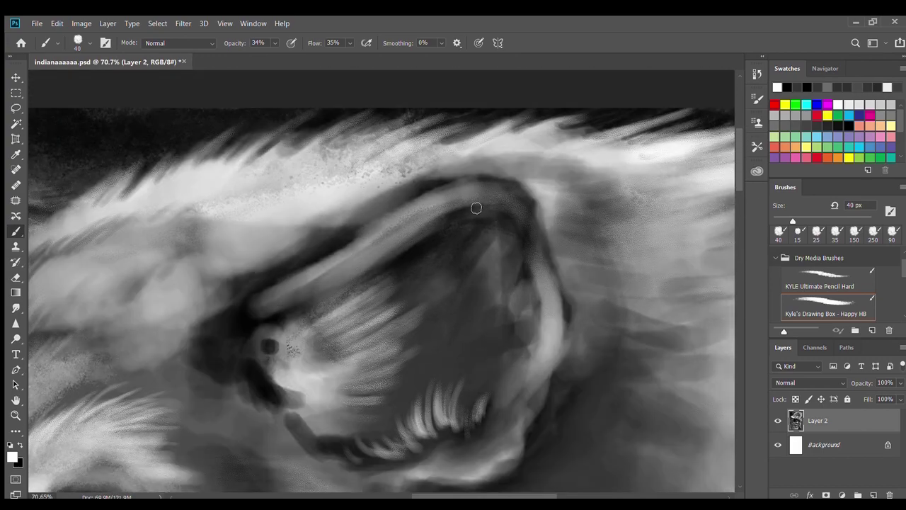
key("x")
mouse_move(439, 190)
left_mouse_down()
mouse_move(205, 333)
mouse_move(531, 205)
mouse_move(507, 427)
left_mouse_up()
key("bracketright")
key("bracketright")
key("x")
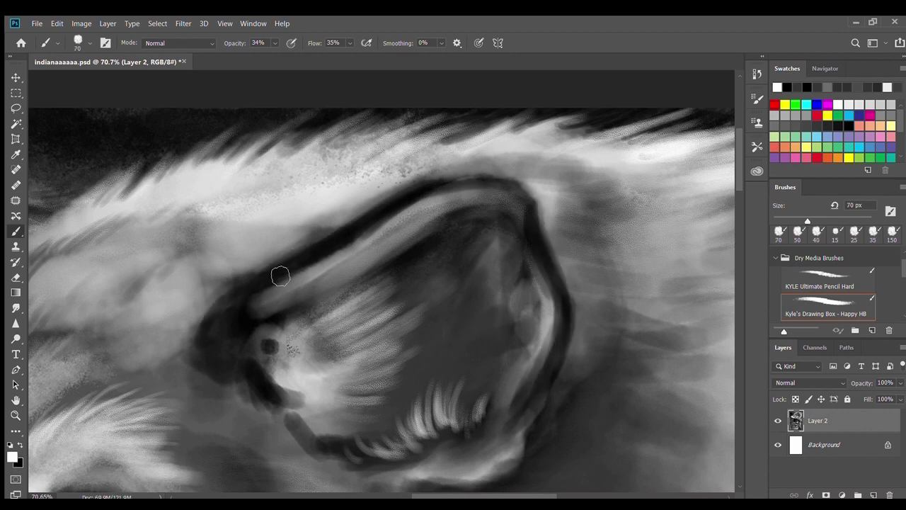
mouse_move(311, 290)
left_mouse_down()
mouse_move(404, 228)
mouse_move(505, 208)
left_mouse_up()
- Shade the ear's interior dark, from the lower left to the centre
scroll(269, 347, "up", 2)
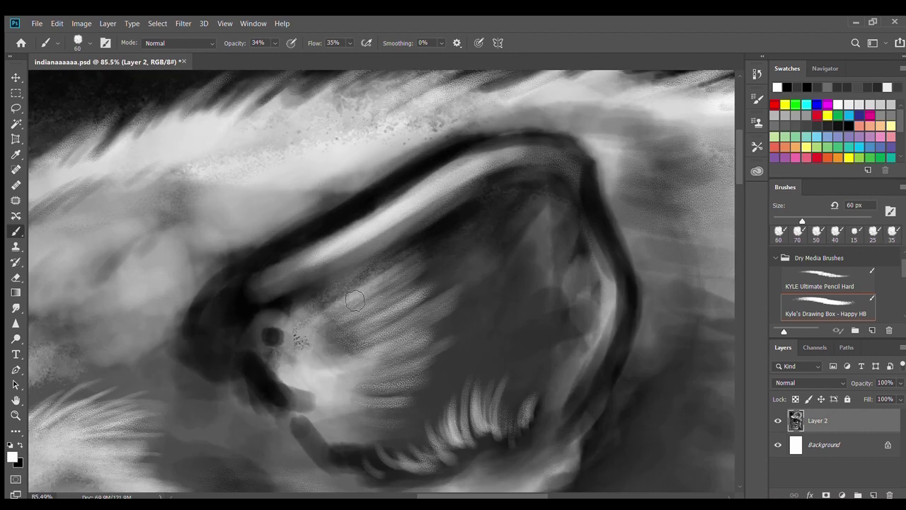
key("x")
key("bracketright")
key("bracketright")
key("bracketleft")
key("bracketleft")
key("bracketleft")
left_click_drag(269, 346, 304, 385)
left_click_drag(283, 312, 311, 411)
left_click_drag(248, 308, 337, 382)
mouse_move(411, 304)
left_mouse_down()
mouse_move(475, 244)
mouse_move(488, 332)
mouse_move(371, 432)
mouse_move(410, 453)
mouse_move(459, 426)
mouse_move(548, 269)
mouse_move(573, 255)
mouse_move(520, 330)
mouse_move(427, 375)
left_mouse_up()
key("bracketright")
key("bracketright")
key("bracketright")
- Add light fur tufts along the ear's lower-left edge
key("ctrl+0")
scroll(520, 252, "up", 3)
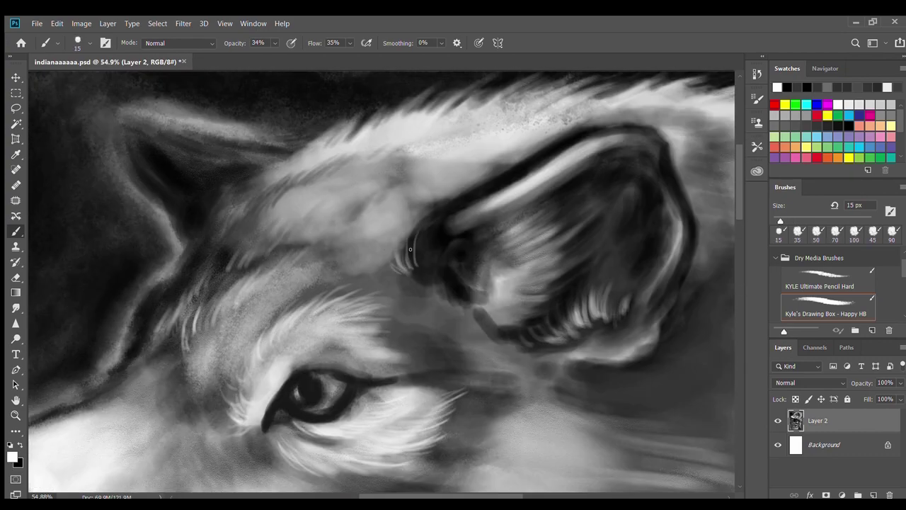
key("bracketright")
key("bracketright")
mouse_move(449, 266)
left_mouse_down()
mouse_move(441, 303)
mouse_move(453, 313)
left_mouse_up()
mouse_move(488, 263)
left_mouse_down()
mouse_move(474, 292)
mouse_move(527, 354)
mouse_move(576, 363)
left_mouse_up()
key("bracketleft")
key("bracketleft")
key("bracketleft")
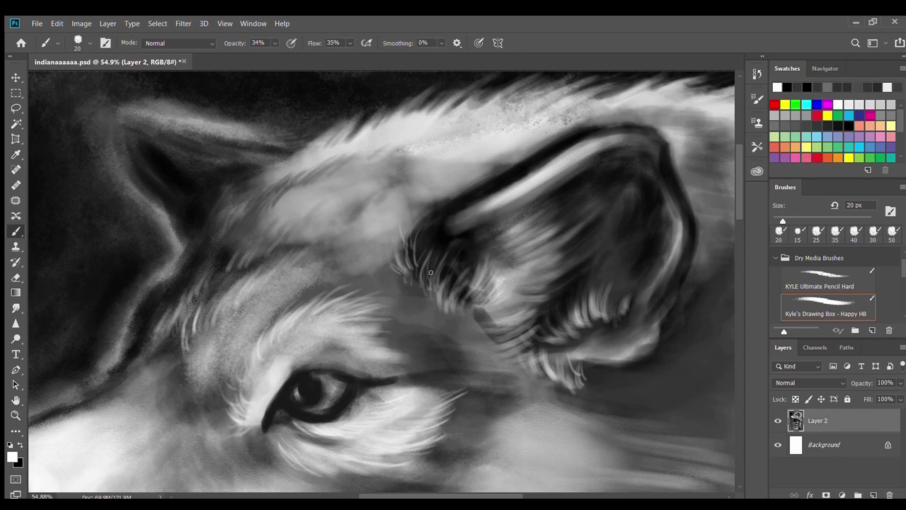
scroll(430, 272, "down", 5)
scroll(430, 272, "up", 4)
- Darken the forehead above the wolf's eye with a broad black brush
key("x")
key("bracketright")
key("bracketright")
key("bracketright")
mouse_move(458, 148)
left_mouse_down()
mouse_move(425, 141)
mouse_move(361, 172)
mouse_move(538, 106)
left_mouse_up()
key("x")
scroll(453, 152, "down", 1)
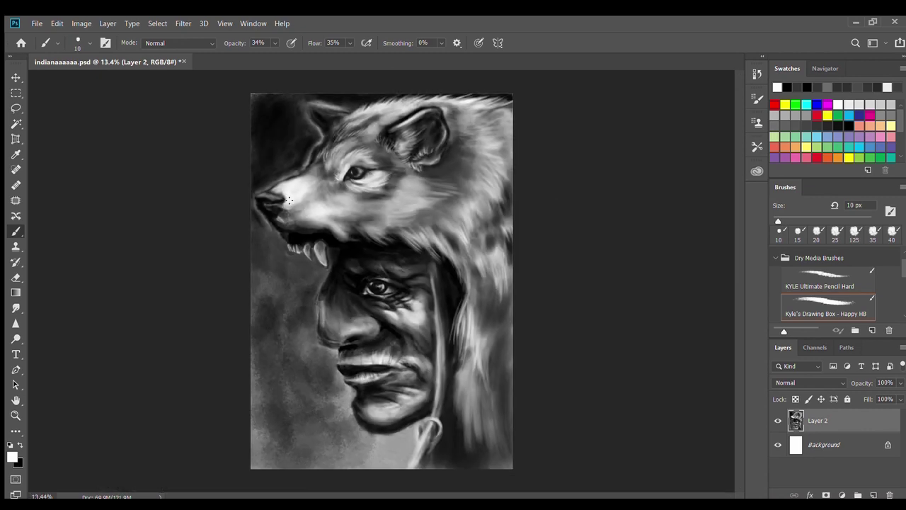
- Dab a mottled dark texture on the muzzle below the nose
left_click_drag(286, 307, 266, 152)
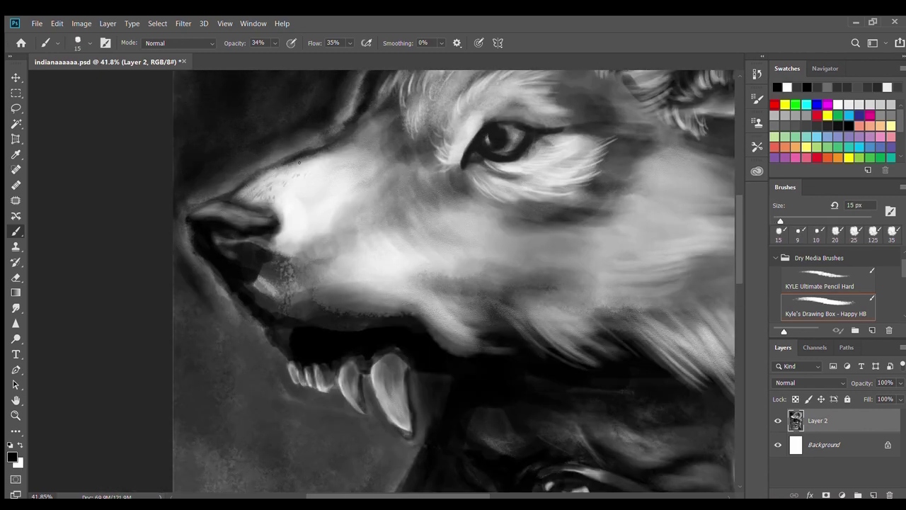
mouse_move(296, 293)
left_mouse_down()
mouse_move(286, 265)
mouse_move(298, 290)
left_mouse_up()
key("bracketright")
key("bracketright")
key("bracketright")
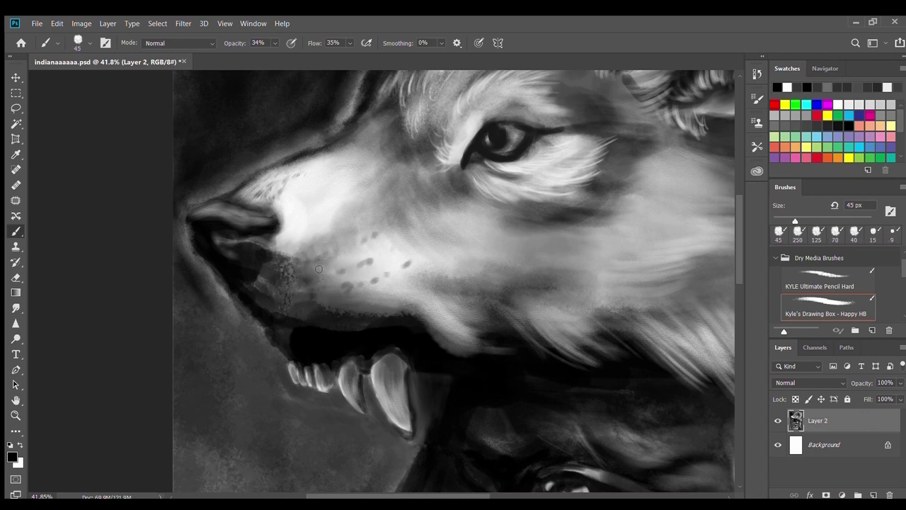
scroll(428, 161, "down", 3)
scroll(296, 203, "up", 5)
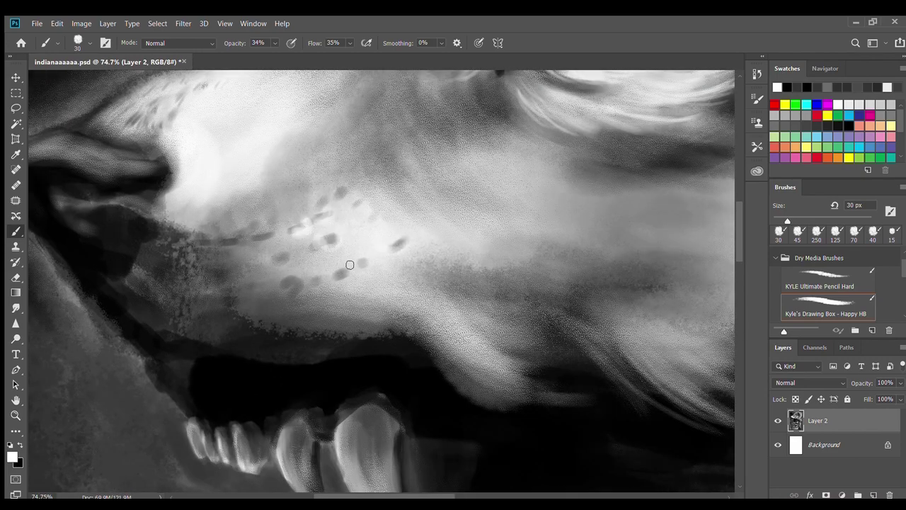
scroll(321, 250, "down", 5)
scroll(348, 203, "up", 4)
- Add broad dark strokes near the mouth and faint strokes around the whisker spots
key("bracketright")
key("bracketright")
key("bracketright")
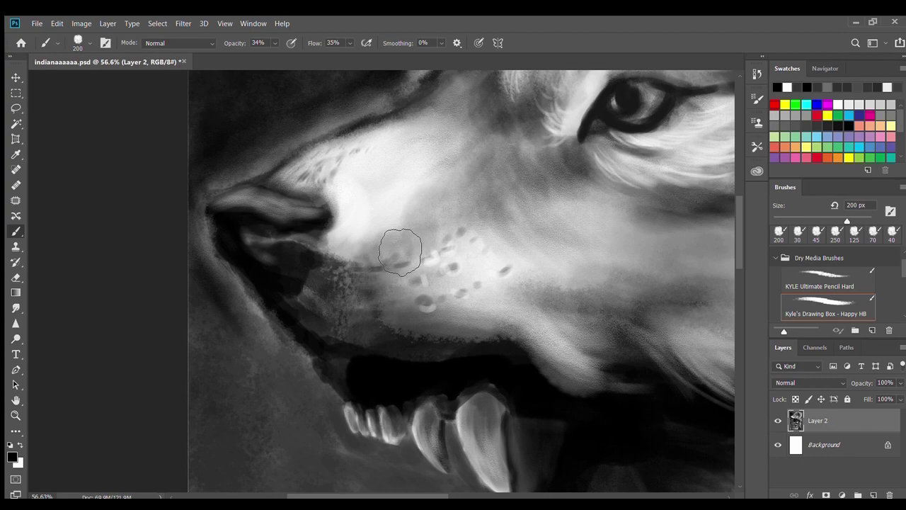
left_click_drag(398, 247, 350, 287)
scroll(365, 283, "down", 5)
scroll(385, 214, "up", 4)
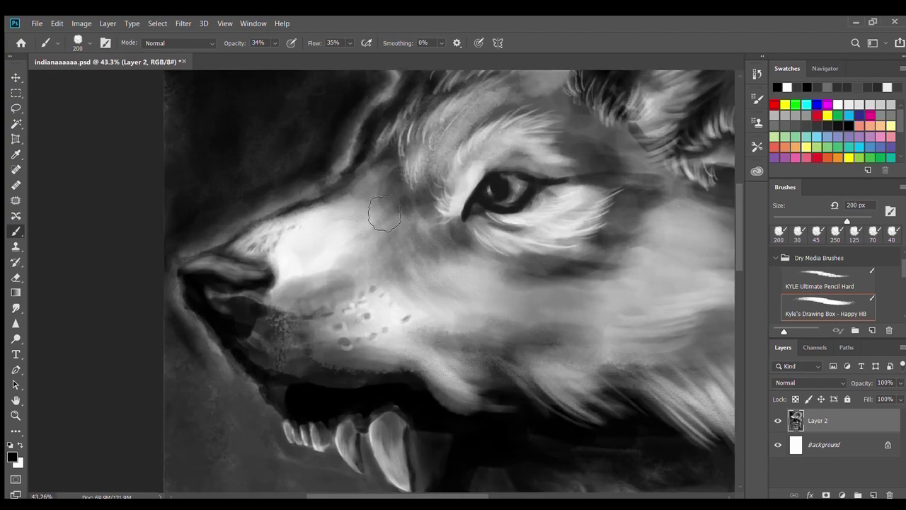
left_click_drag(338, 255, 364, 273)
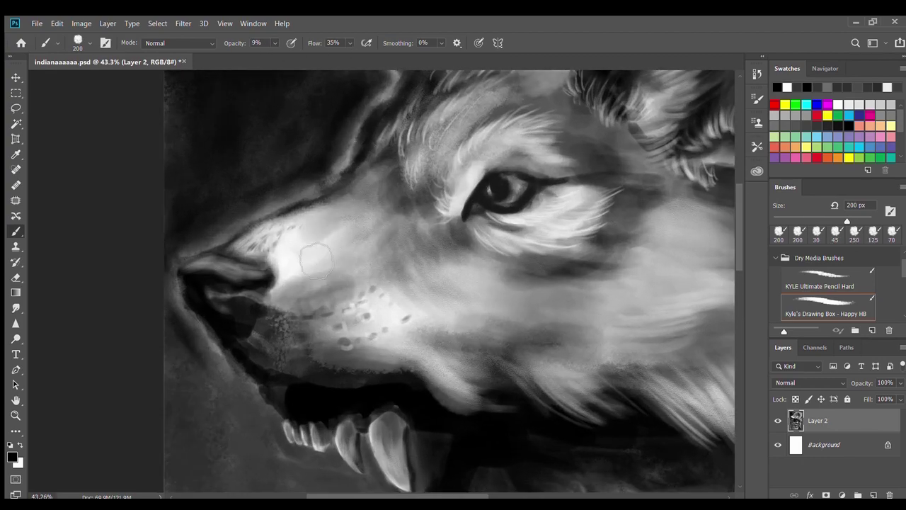
scroll(364, 273, "down", 4)
scroll(405, 172, "down", 1)
scroll(326, 212, "up", 2)
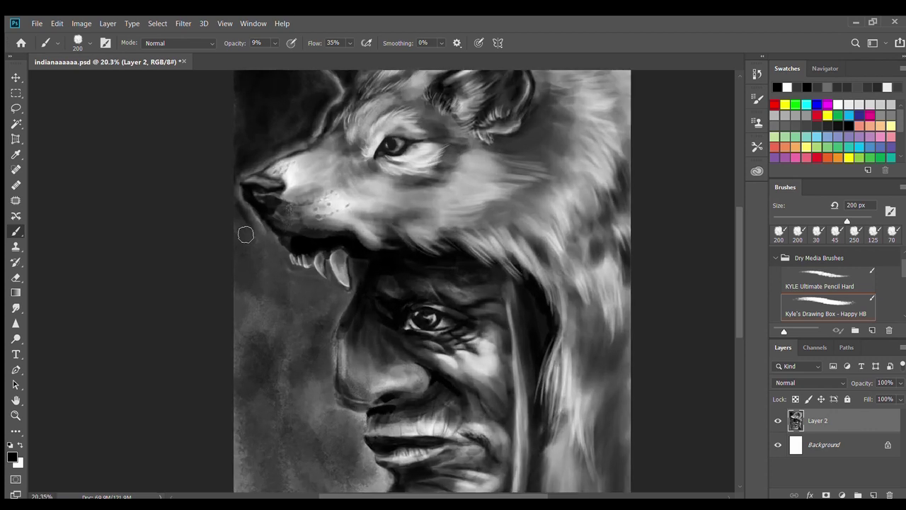
scroll(245, 233, "up", 3)
key("bracketleft")
key("bracketleft")
key("bracketleft")
- Darken the wolf's large fang, then paint soft white strokes above it and along the upper gum
left_click_drag(414, 280, 418, 339)
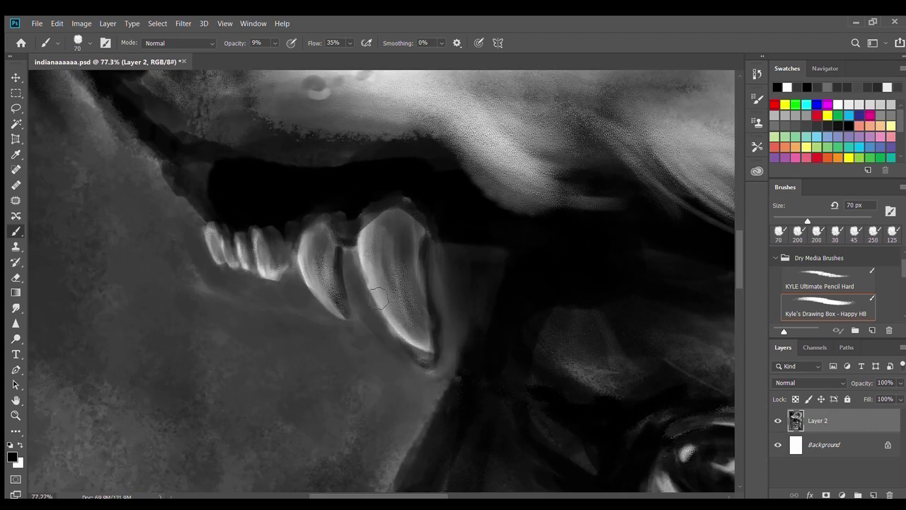
key("x")
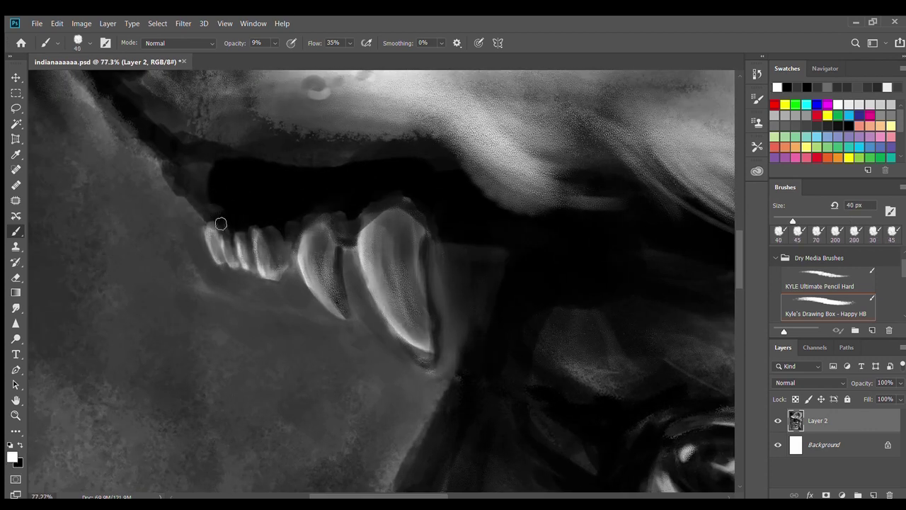
key("bracketright")
key("bracketright")
key("bracketright")
mouse_move(368, 185)
left_mouse_down()
mouse_move(427, 180)
mouse_move(401, 198)
mouse_move(475, 215)
mouse_move(439, 215)
mouse_move(595, 245)
left_mouse_up()
key("bracketright")
key("bracketright")
mouse_move(344, 212)
left_mouse_down()
mouse_move(366, 228)
mouse_move(408, 186)
left_mouse_up()
key("bracketleft")
key("bracketleft")
key("bracketleft")
mouse_move(165, 172)
left_mouse_down()
mouse_move(208, 209)
mouse_move(172, 202)
mouse_move(113, 134)
left_mouse_up()
- Brighten the lower edge of the upper jaw around the fang's top with light strokes
key("ctrl+0")
scroll(284, 226, "up", 5)
scroll(285, 226, "up", 1)
mouse_move(217, 180)
left_mouse_down()
mouse_move(435, 226)
mouse_move(399, 271)
left_mouse_up()
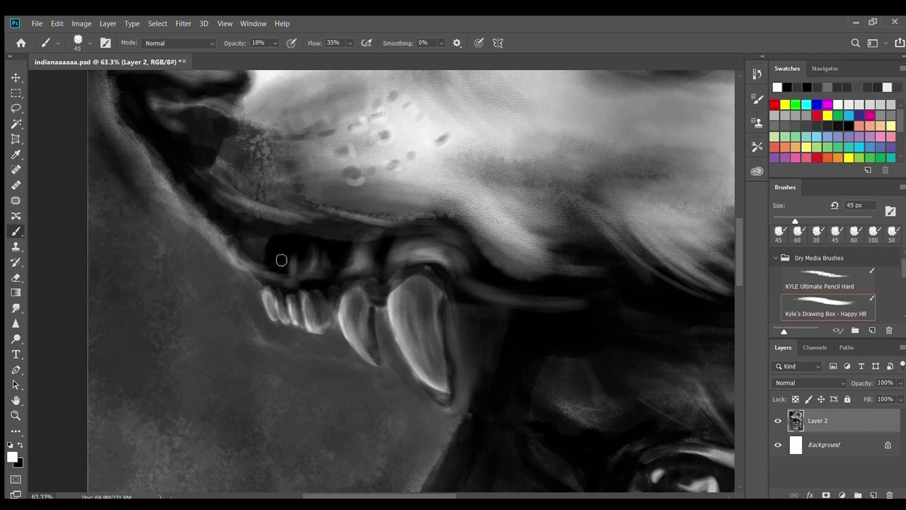
left_click_drag(233, 202, 349, 206)
key("[")
mouse_move(283, 205)
left_mouse_down()
mouse_move(439, 219)
mouse_move(559, 290)
left_mouse_up()
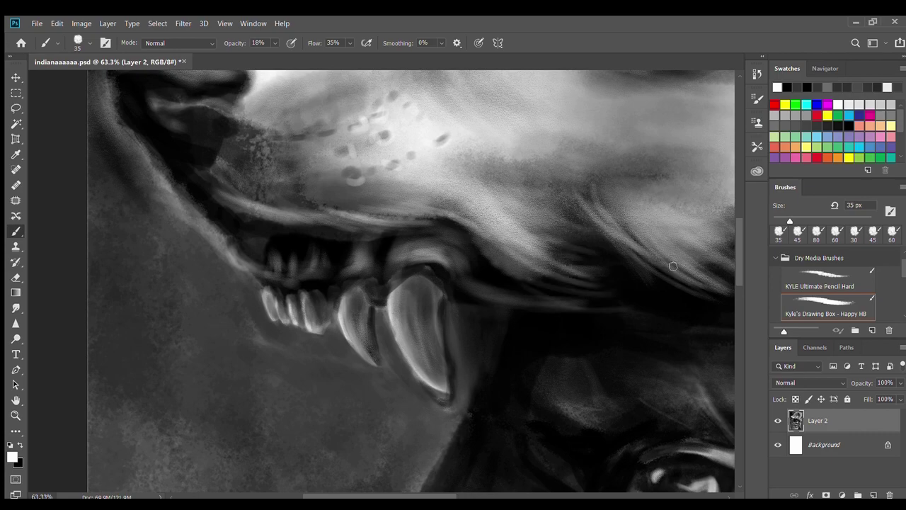
scroll(349, 264, "down", 10)
scroll(349, 264, "up", 3)
- Highlight the wolf's upper snout ridge and the nose's left contour in white
scroll(297, 227, "up", 2)
scroll(249, 178, "up", 5)
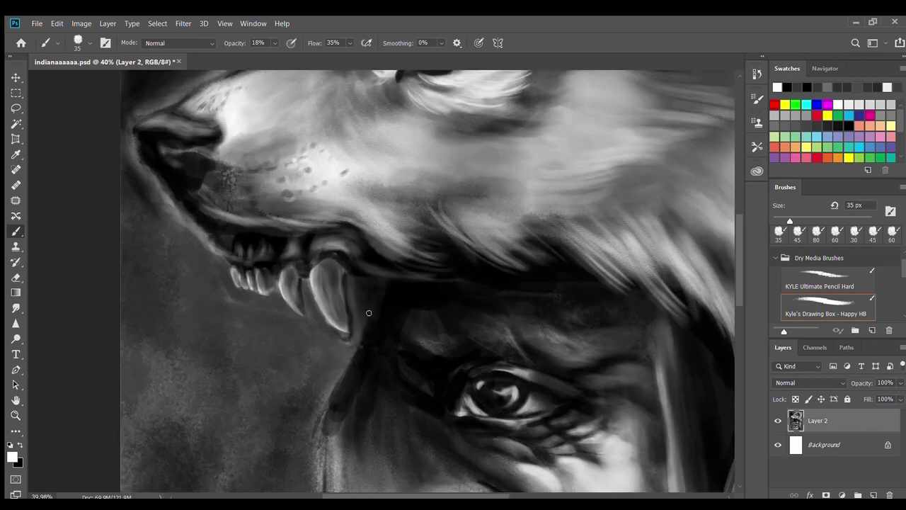
scroll(249, 177, "down", 6)
scroll(250, 178, "up", 2)
scroll(234, 227, "up", 1)
scroll(212, 270, "up", 2)
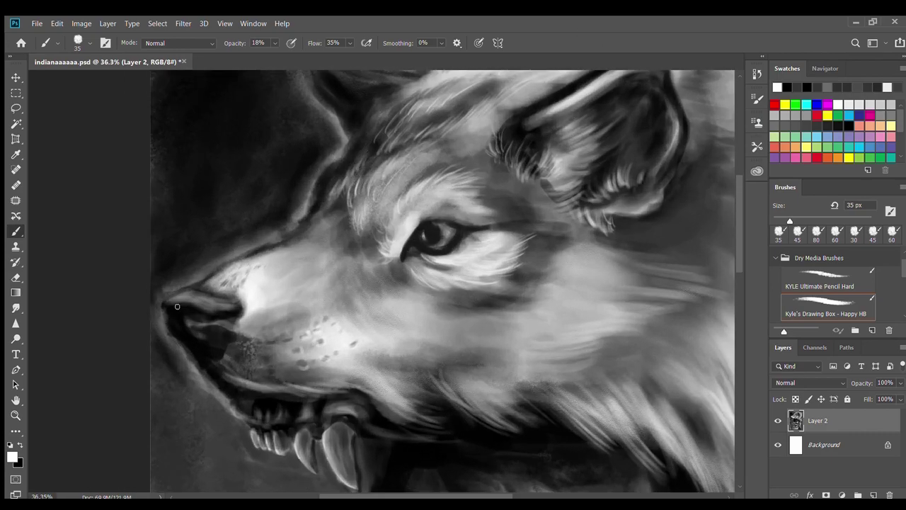
scroll(195, 307, "up", 2)
scroll(195, 307, "up", 2)
left_click_drag(212, 239, 438, 126)
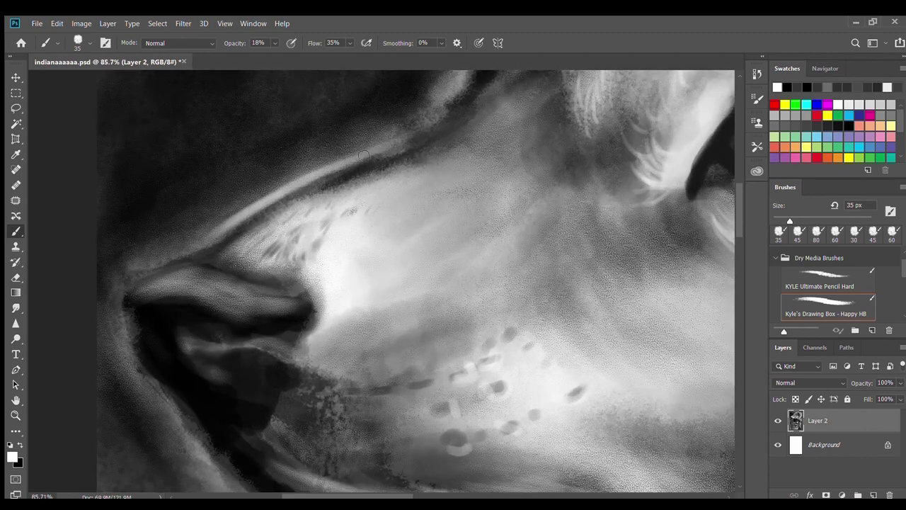
mouse_move(167, 262)
left_mouse_down()
mouse_move(124, 354)
mouse_move(146, 396)
mouse_move(198, 450)
left_mouse_up()
- Add more white highlights along the snout ridge, nose bridge and below the nose
key("bracketright")
key("bracketright")
key("bracketright")
mouse_move(103, 272)
left_mouse_down()
mouse_move(260, 209)
mouse_move(424, 117)
left_mouse_up()
key("bracketleft")
key("bracketleft")
key("bracketleft")
left_click_drag(152, 301, 237, 272)
left_click_drag(220, 369, 251, 354)
- Sample dark grey from the nose and darken the shadow beside the nose at 48% opacity
scroll(205, 343, "down", 4)
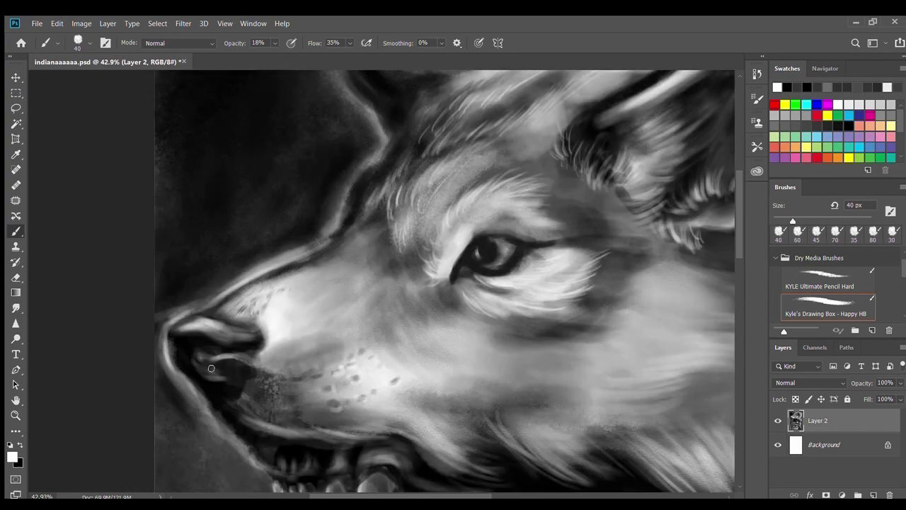
scroll(302, 177, "down", 4)
scroll(301, 176, "up", 10)
left_click(290, 323, "alt")
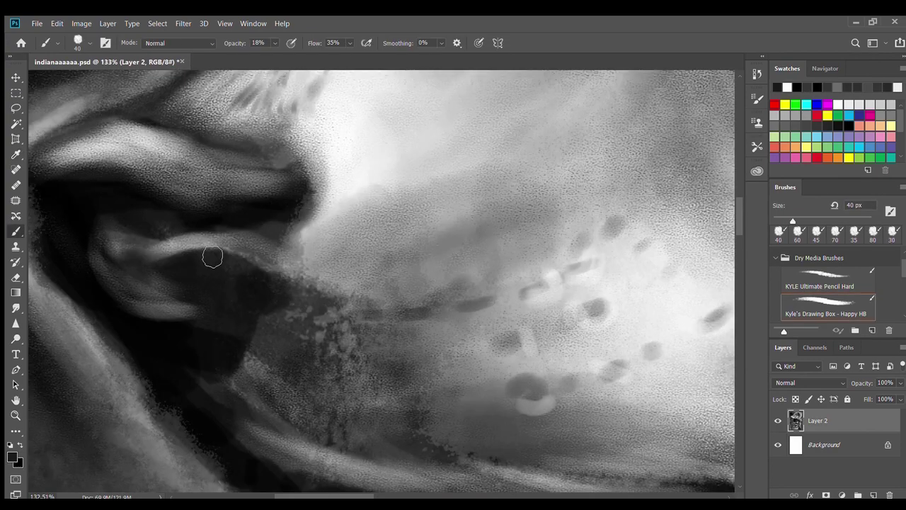
mouse_move(287, 293)
left_mouse_down()
mouse_move(283, 248)
mouse_move(231, 348)
left_mouse_up()
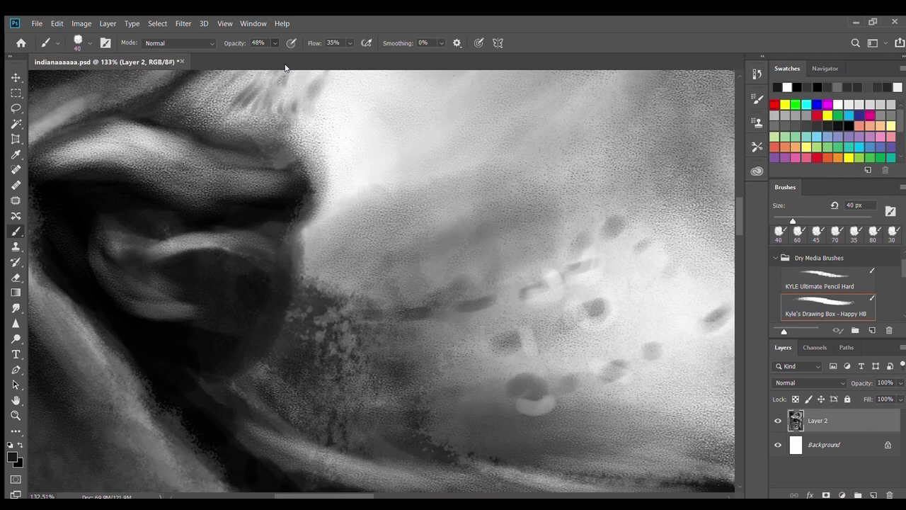
- Paint dark shadows into the wolf's nostril edges and fold with a 60 px brush
scroll(267, 85, "down", 5)
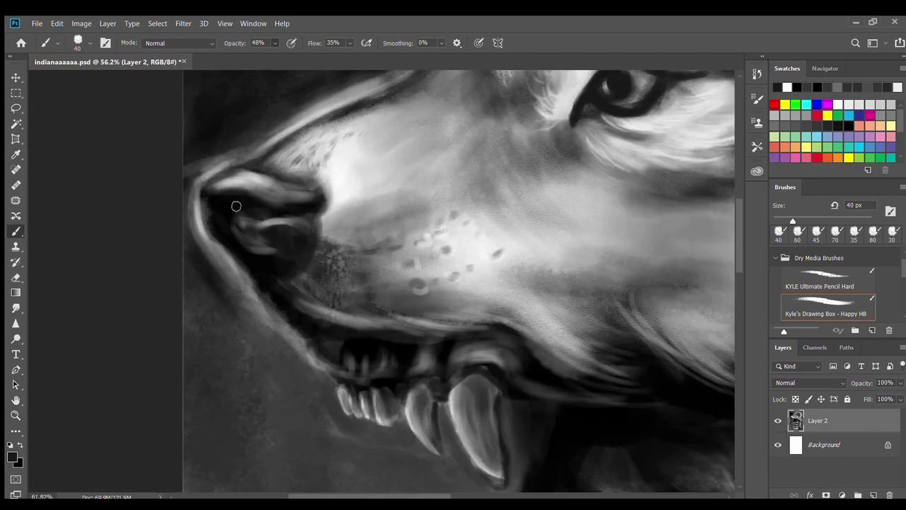
scroll(238, 228, "up", 5)
left_click_drag(177, 208, 213, 298)
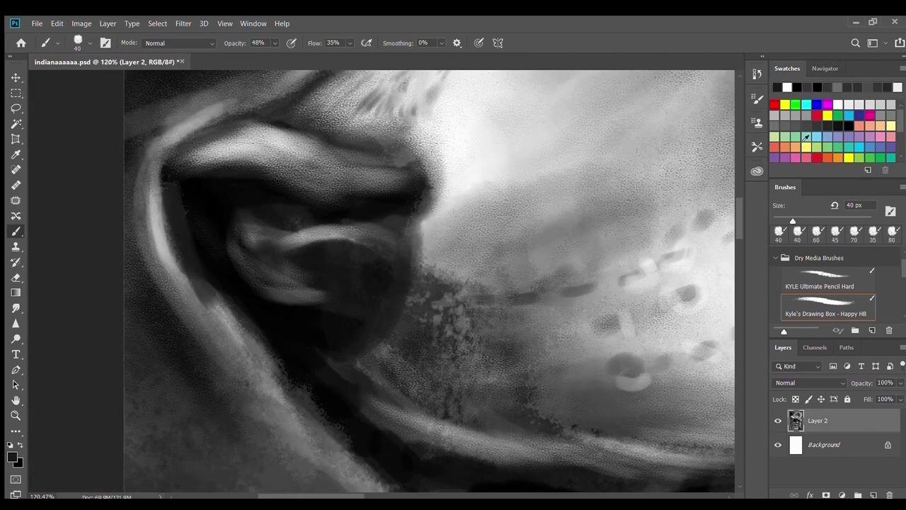
left_click_drag(251, 332, 203, 261)
key("bracketright")
key("bracketright")
mouse_move(323, 293)
left_mouse_down()
mouse_move(352, 277)
mouse_move(356, 312)
left_mouse_up()
left_click_drag(353, 367, 328, 309)
mouse_move(312, 212)
left_mouse_down()
mouse_move(403, 196)
mouse_move(334, 206)
mouse_move(287, 277)
mouse_move(384, 206)
left_mouse_up()
- Sample a light grey from the muzzle and paint light strokes beside the nostril
left_click(436, 152, "alt")
mouse_move(436, 151)
left_mouse_down()
mouse_move(425, 184)
mouse_move(440, 233)
mouse_move(427, 135)
left_mouse_up()
scroll(427, 135, "down", 10)
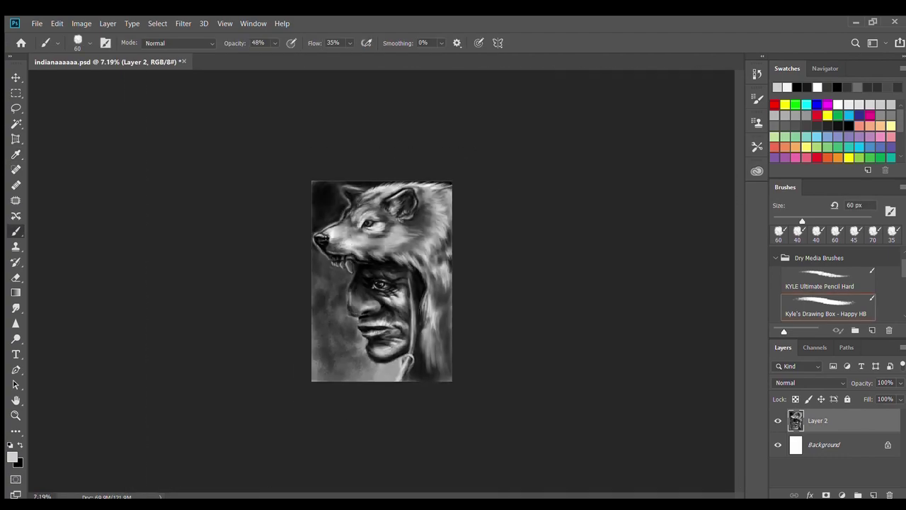
- Brighten the wrinkles beneath the man's eye with light strokes at 70 px
scroll(545, 164, "up", 2)
scroll(376, 212, "up", 2)
scroll(397, 269, "up", 1)
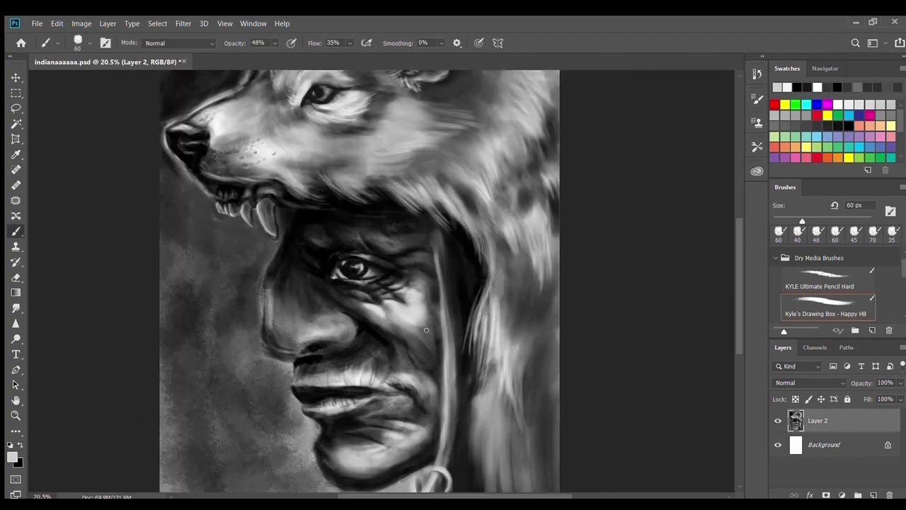
scroll(399, 297, "up", 4)
scroll(398, 297, "up", 1)
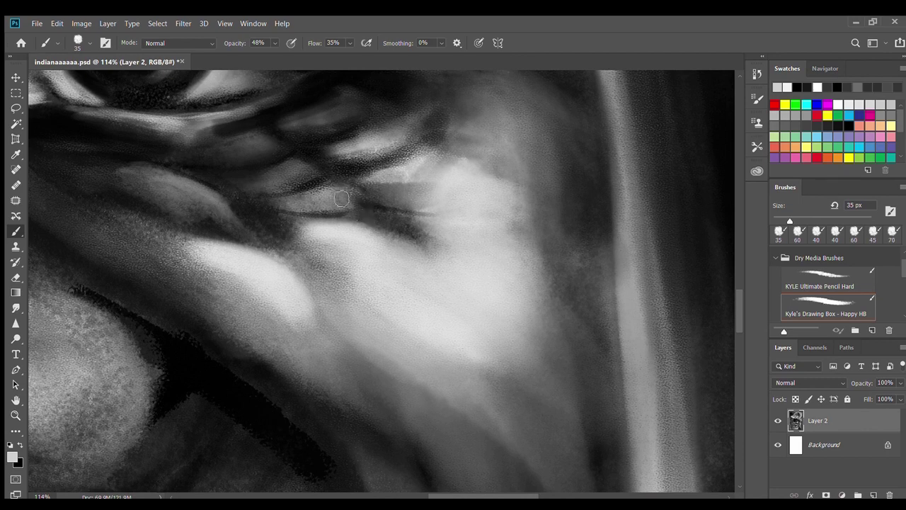
left_click_drag(414, 184, 339, 170)
key("bracketleft")
left_click_drag(432, 134, 316, 192)
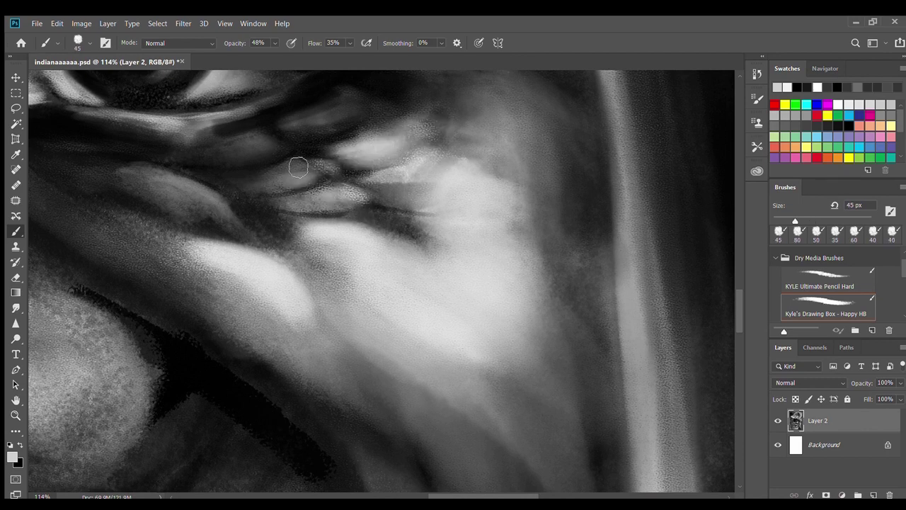
- Faintly lighten the dark under-eye fold, then set the brush to 80 px and 14% flow
left_click_drag(206, 154, 262, 166)
key("bracketright")
key("bracketright")
key("bracketright")
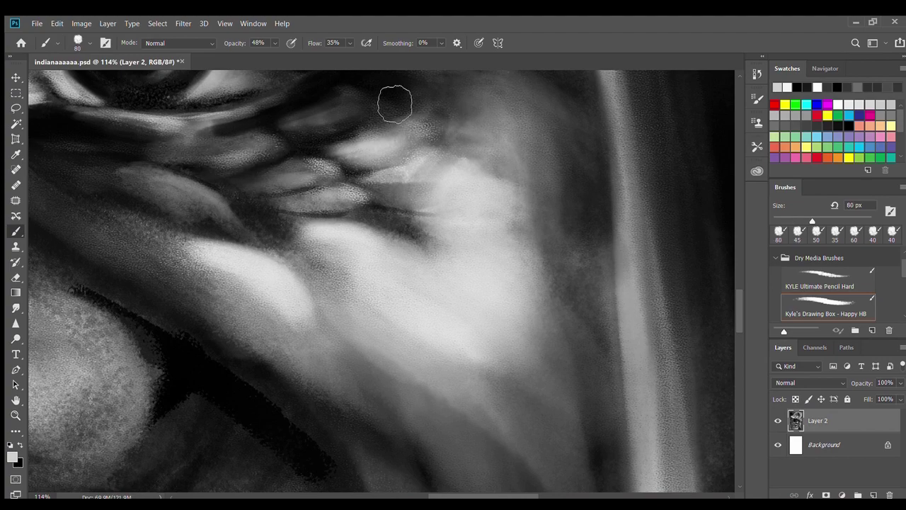
key("shift+1")
key("shift+4")
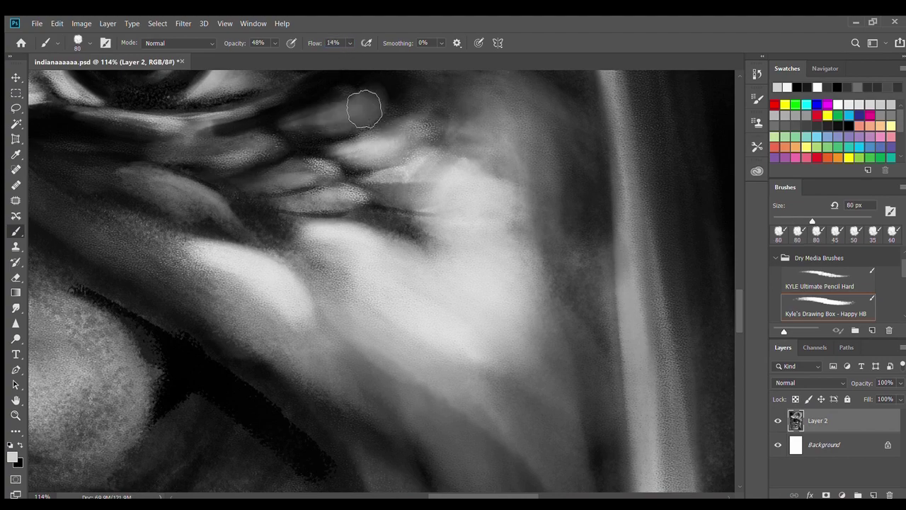
scroll(343, 92, "down", 2)
scroll(342, 92, "up", 4)
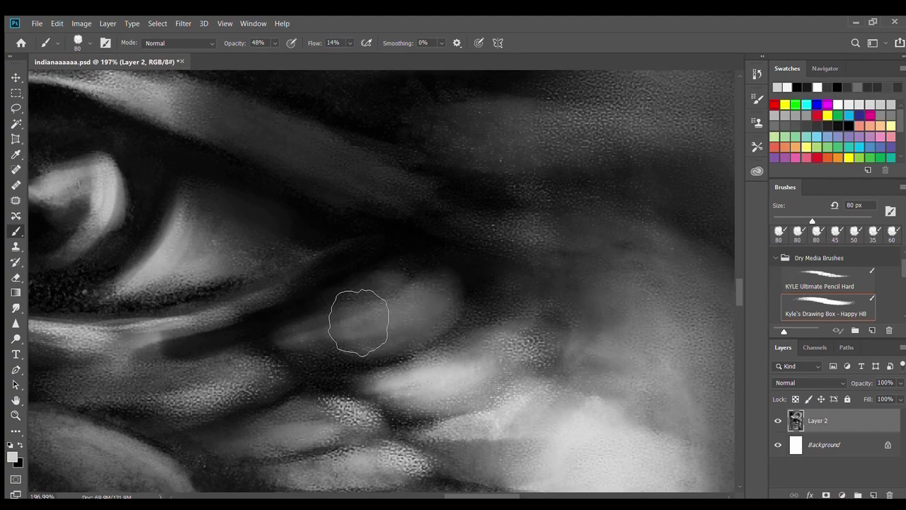
scroll(461, 212, "down", 2)
scroll(432, 221, "up", 3)
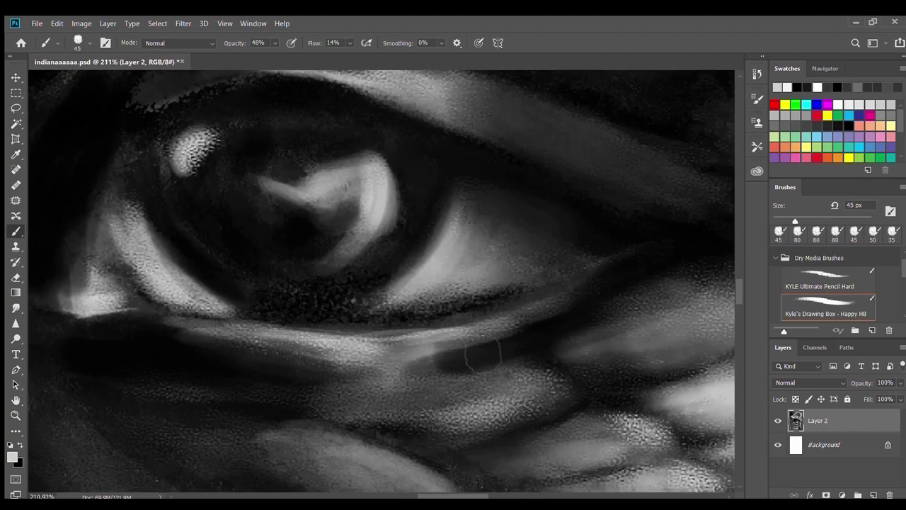
key("ctrl+0")
scroll(376, 297, "up", 5)
- Add a faint light stroke beside the eye and dark strokes on the cheek below
left_click_drag(333, 364, 325, 375)
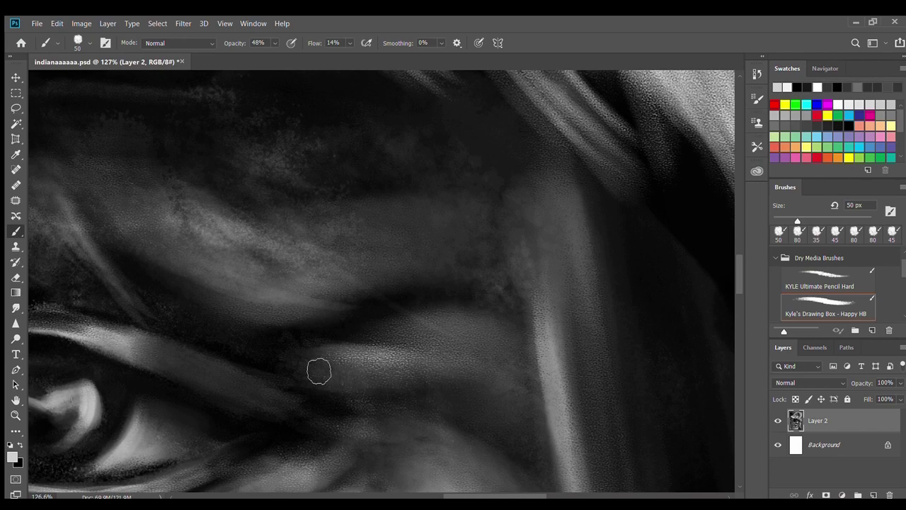
scroll(467, 281, "down", 5)
scroll(429, 404, "up", 5)
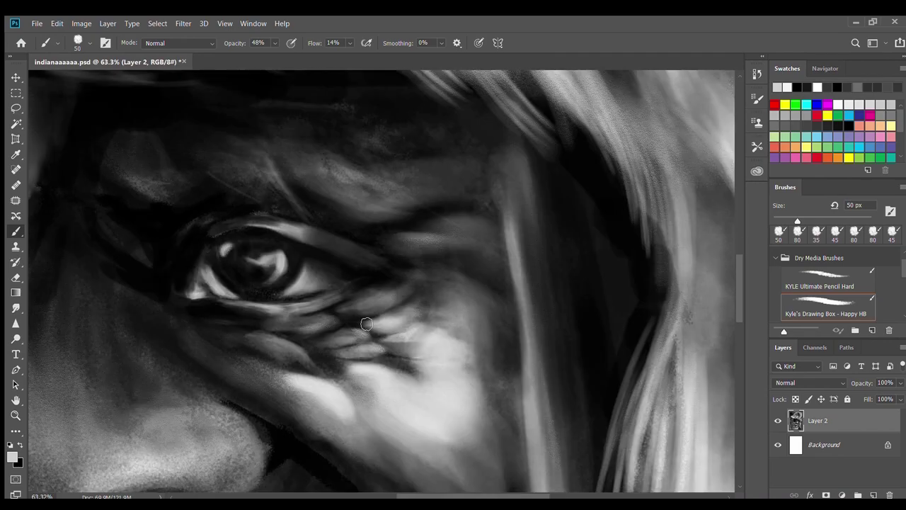
scroll(429, 404, "up", 2)
left_click_drag(390, 372, 390, 348)
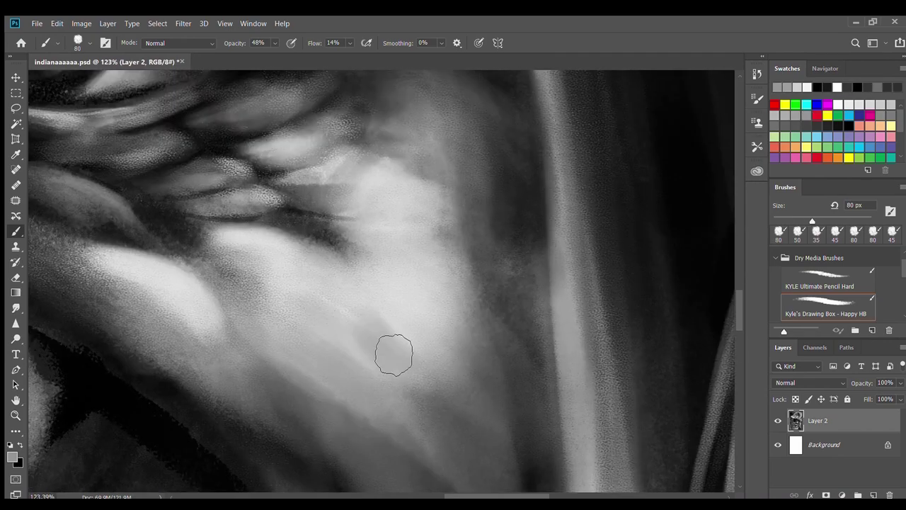
scroll(497, 442, "up", 3)
scroll(497, 442, "down", 2)
scroll(498, 442, "down", 1)
scroll(845, 269, "down", 2)
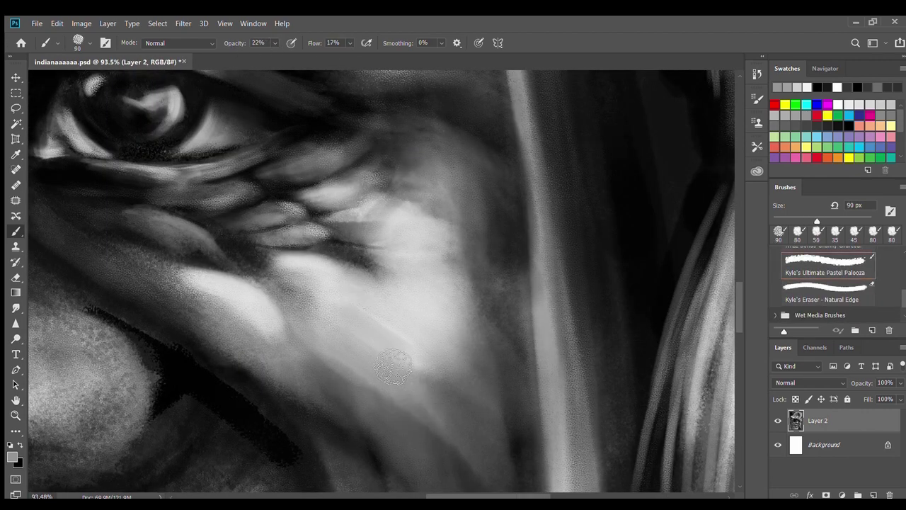
- Resize the brush to 125 px, then down to 80 px, while inspecting the cheek
key("bracketright")
key("bracketright")
scroll(375, 425, "up", 3)
scroll(304, 345, "down", 4)
scroll(304, 345, "down", 5)
scroll(446, 303, "up", 5)
scroll(603, 322, "up", 1)
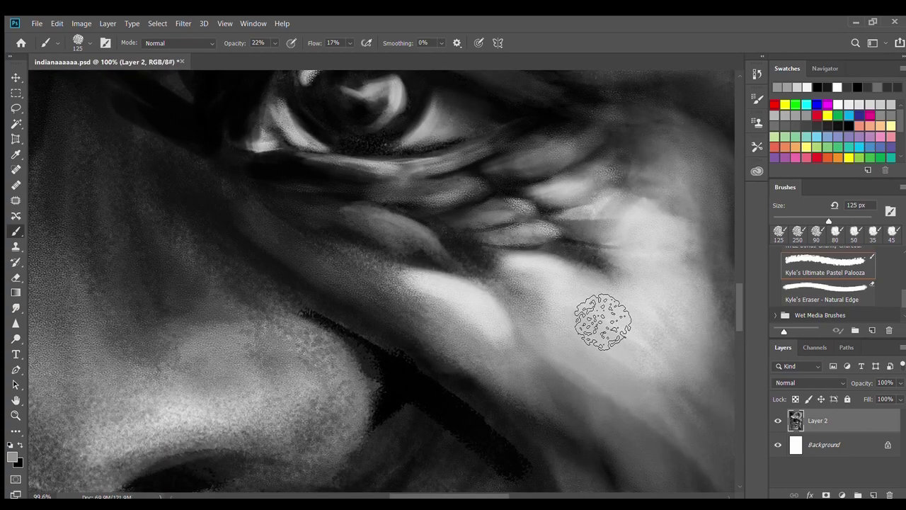
key("bracketleft")
key("bracketleft")
key("bracketleft")
scroll(461, 366, "down", 4)
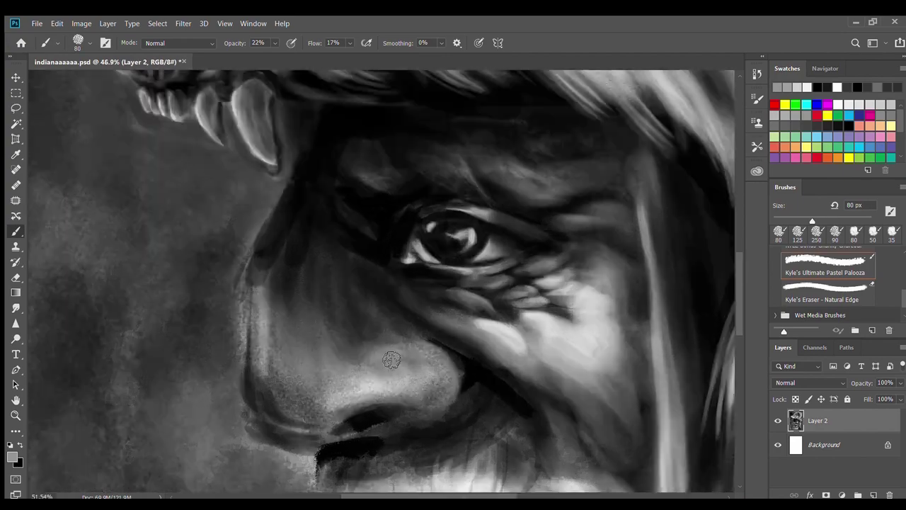
scroll(475, 304, "up", 2)
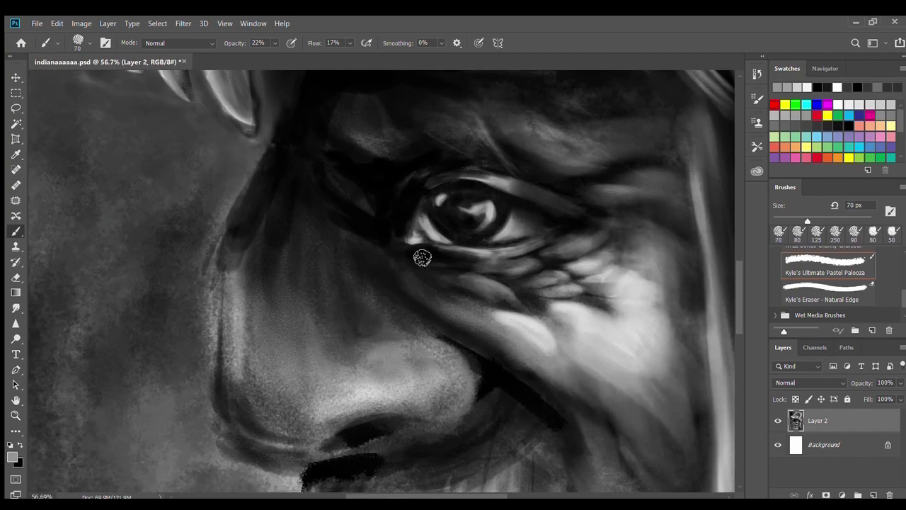
scroll(542, 298, "down", 5)
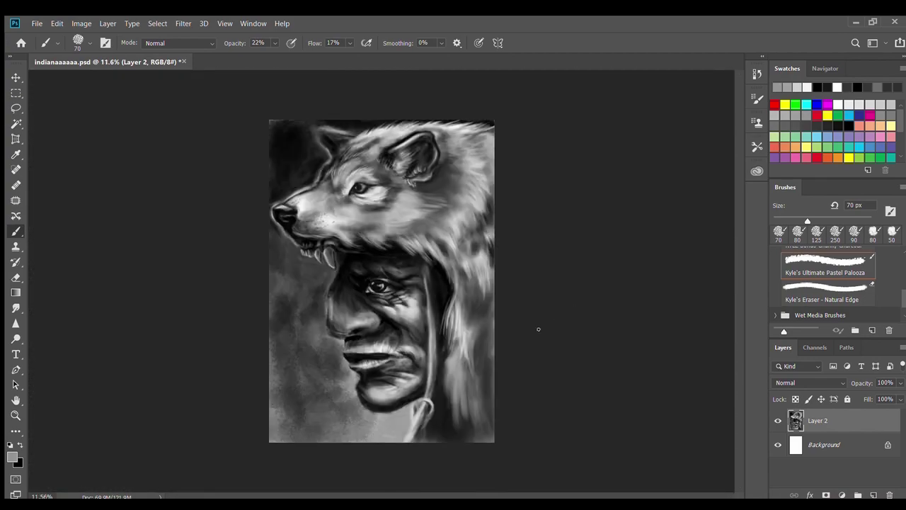
- Lighten the under-eye folds, then paint dark strokes across them in black at 25 px
scroll(538, 329, "up", 2)
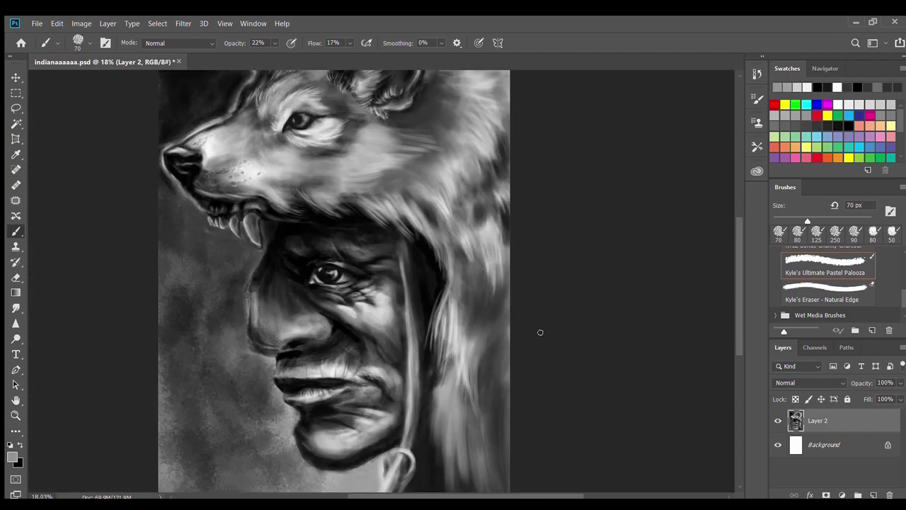
scroll(411, 319, "up", 3)
scroll(567, 283, "up", 4)
mouse_move(368, 323)
left_mouse_down()
mouse_move(522, 347)
mouse_move(409, 269)
mouse_move(283, 243)
left_mouse_up()
key("bracketleft")
key("bracketleft")
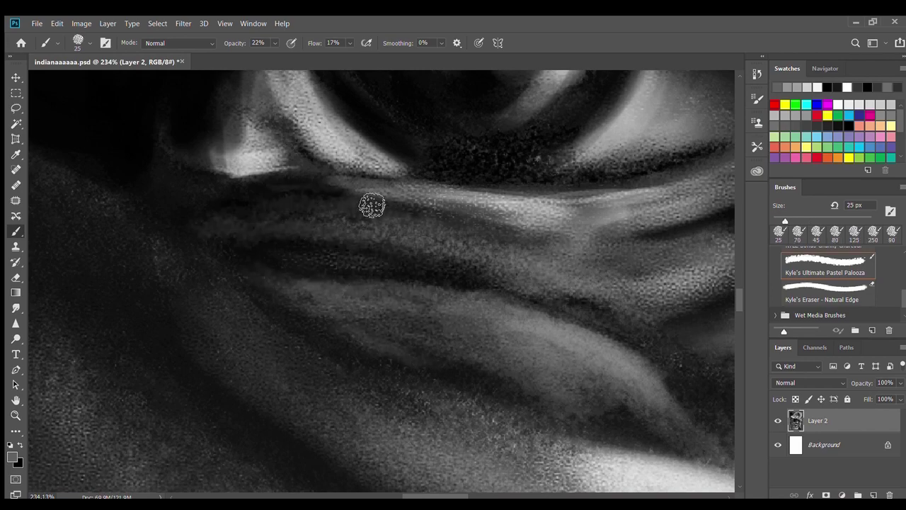
left_click(847, 125)
scroll(599, 243, "down", 4)
scroll(599, 243, "up", 3)
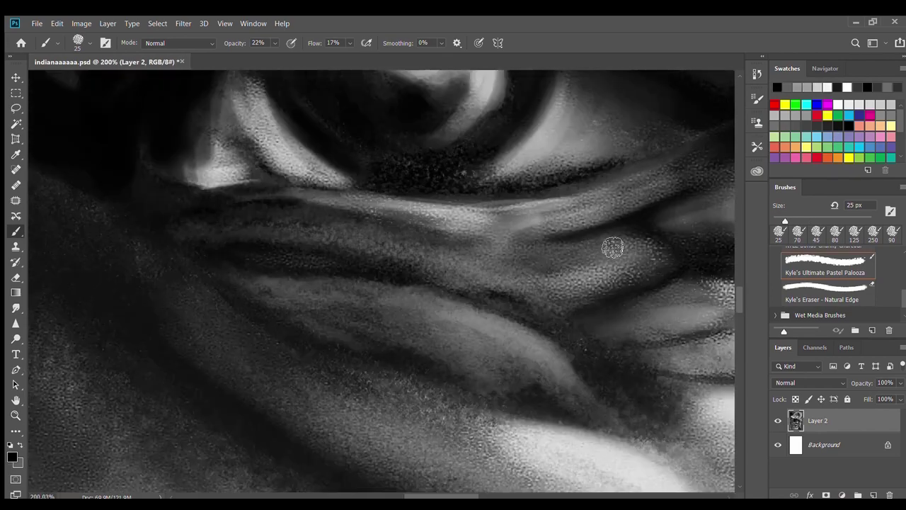
mouse_move(647, 253)
left_mouse_down()
mouse_move(595, 243)
mouse_move(694, 277)
left_mouse_up()
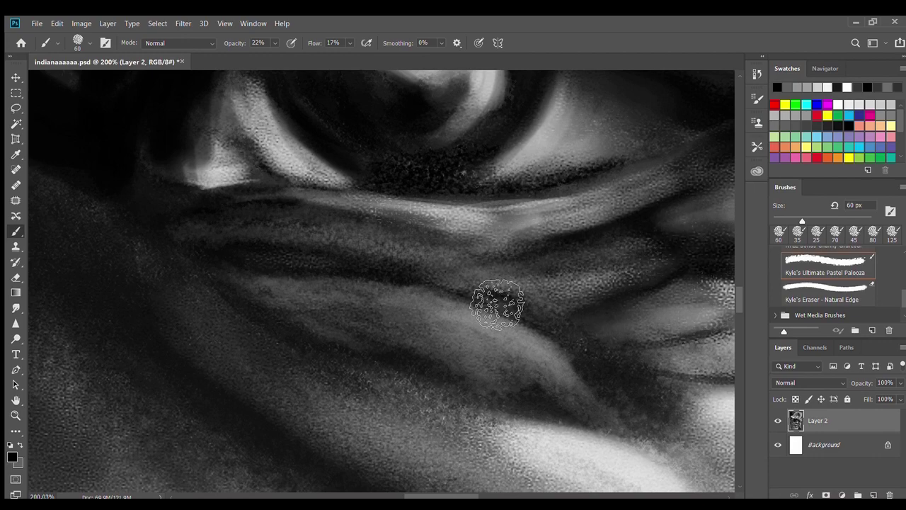
- Darken the fold below the eye with faint dark strokes at 45 px and 20 px
scroll(658, 236, "down", 5)
scroll(657, 236, "up", 5)
key("bracketleft")
key("bracketleft")
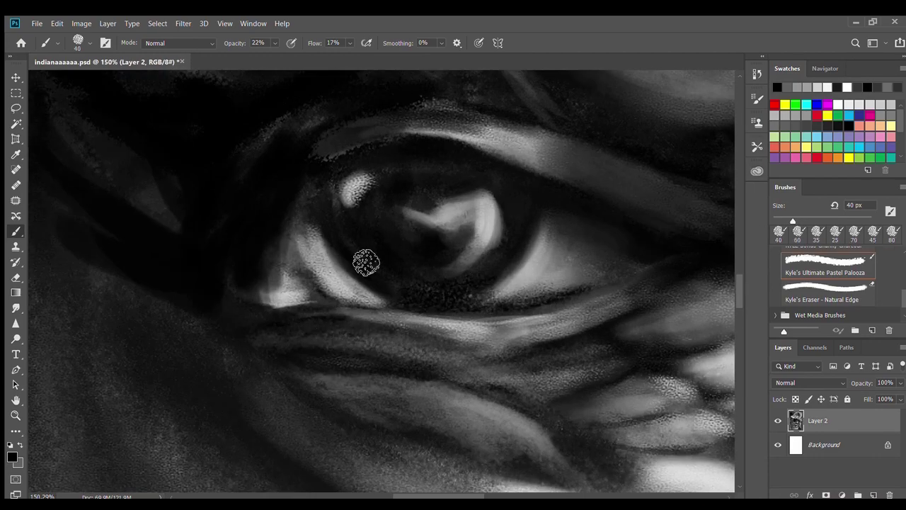
key("bracketright")
key("bracketright")
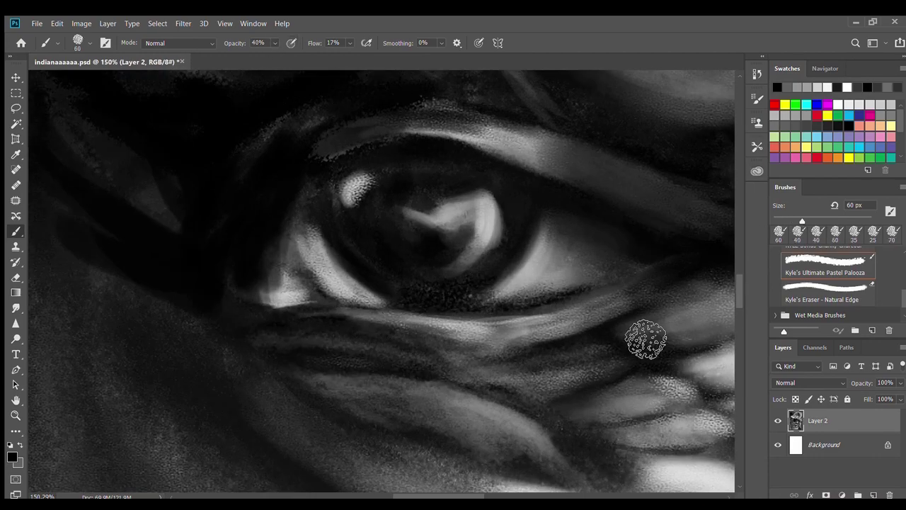
key("bracketleft")
key("bracketleft")
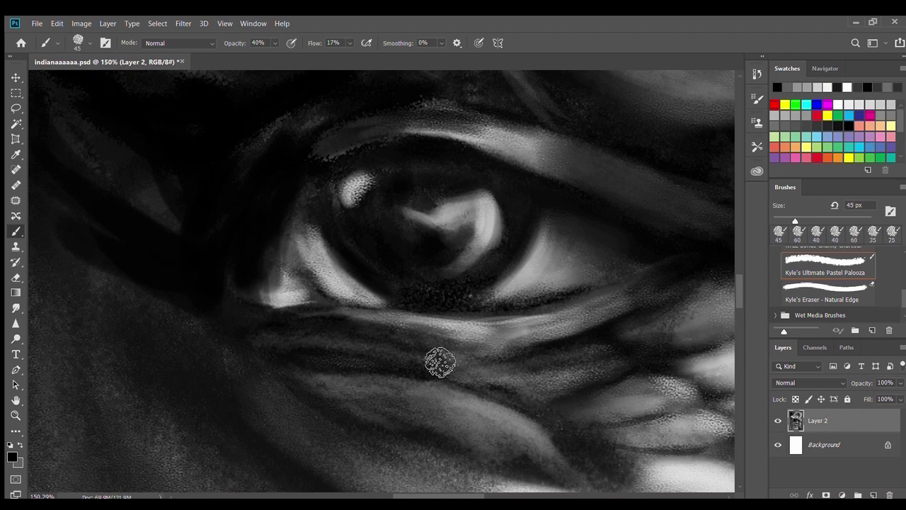
left_click_drag(559, 366, 543, 375)
scroll(419, 360, "up", 5)
key("bracketleft")
key("bracketleft")
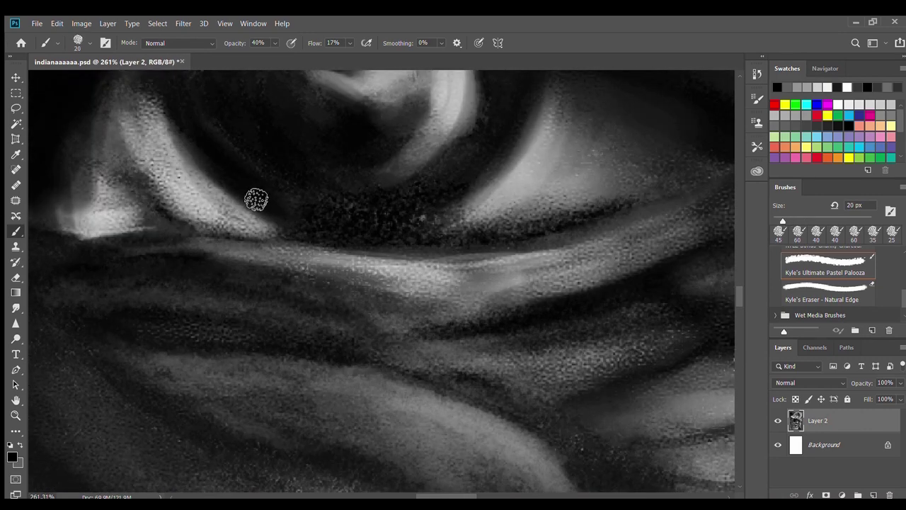
key("bracketright")
key("bracketright")
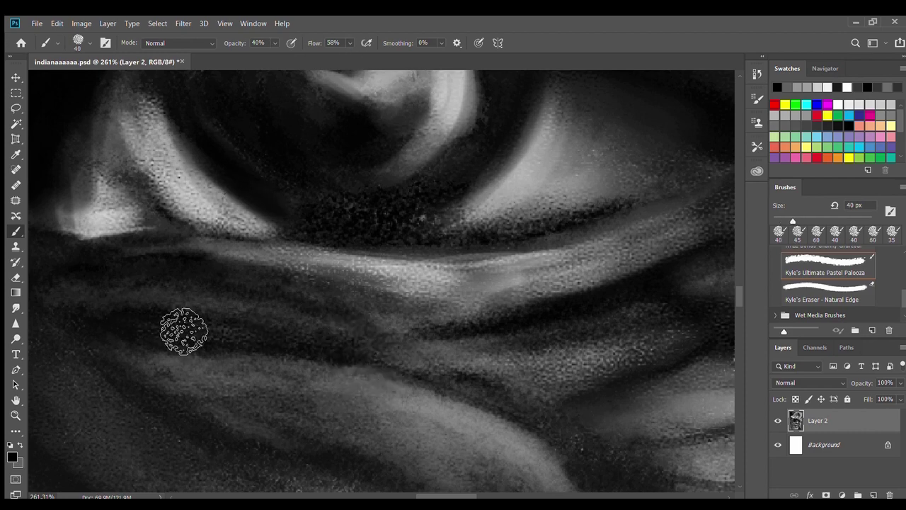
left_click_drag(356, 370, 379, 345)
- Brighten the fold with light strokes, then darken it right of and below the eye
key("x")
mouse_move(603, 289)
left_mouse_down()
mouse_move(186, 279)
mouse_move(273, 298)
mouse_move(701, 236)
mouse_move(178, 313)
left_mouse_up()
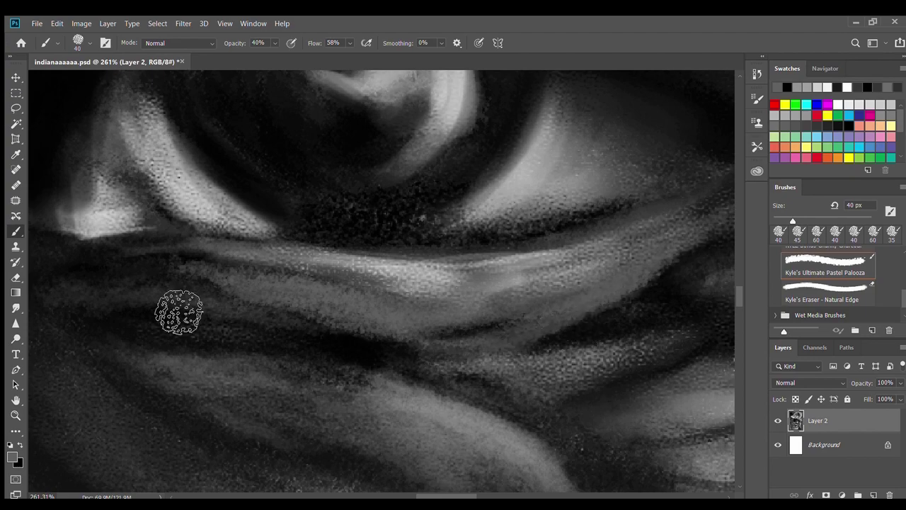
key("x")
scroll(383, 284, "down", 5)
scroll(570, 331, "up", 4)
mouse_move(570, 332)
left_mouse_down()
mouse_move(509, 327)
mouse_move(429, 371)
mouse_move(486, 358)
mouse_move(290, 353)
mouse_move(212, 253)
mouse_move(269, 287)
mouse_move(265, 320)
left_mouse_up()
- Deepen the eye's lower corner and upper lid with a 70 px dark brush
key("bracketright")
key("bracketright")
key("bracketright")
key("bracketleft")
mouse_move(510, 225)
left_mouse_down()
mouse_move(464, 217)
mouse_move(563, 247)
mouse_move(468, 259)
mouse_move(522, 290)
mouse_move(434, 292)
left_mouse_up()
key("bracketleft")
key("bracketleft")
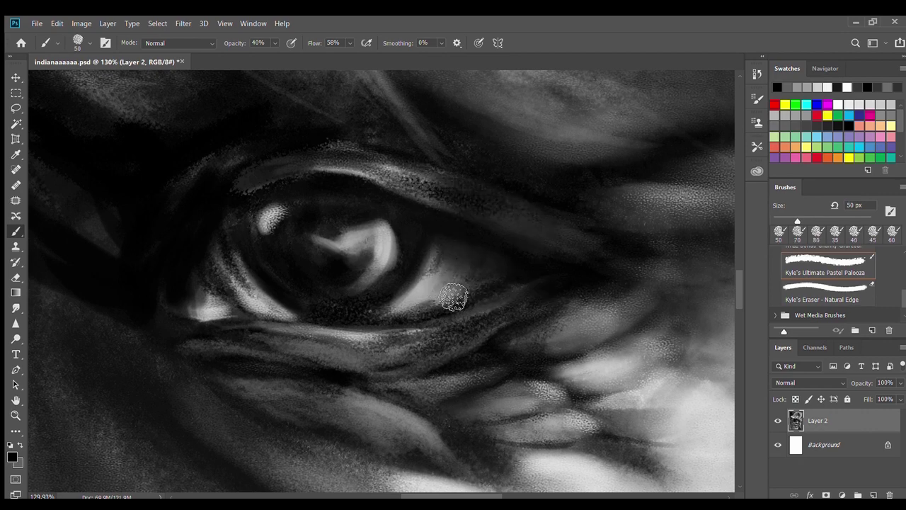
scroll(375, 283, "down", 5)
- Brighten the nose tip, left nose edge and cheek with light grey at 175 px
left_click(642, 196, "alt")
mouse_move(377, 379)
left_mouse_down()
mouse_move(332, 358)
mouse_move(368, 416)
mouse_move(338, 429)
left_mouse_up()
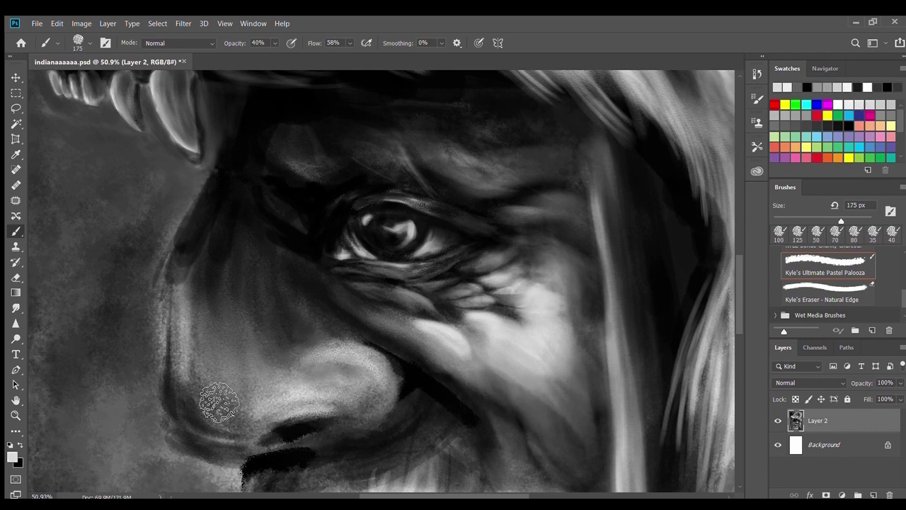
key("bracketright")
key("bracketright")
left_click_drag(219, 398, 188, 357)
left_click_drag(213, 396, 203, 380)
mouse_move(220, 340)
left_mouse_down()
mouse_move(233, 415)
mouse_move(297, 418)
left_mouse_up()
scroll(317, 383, "down", 4, "alt")
scroll(317, 383, "up", 3, "alt")
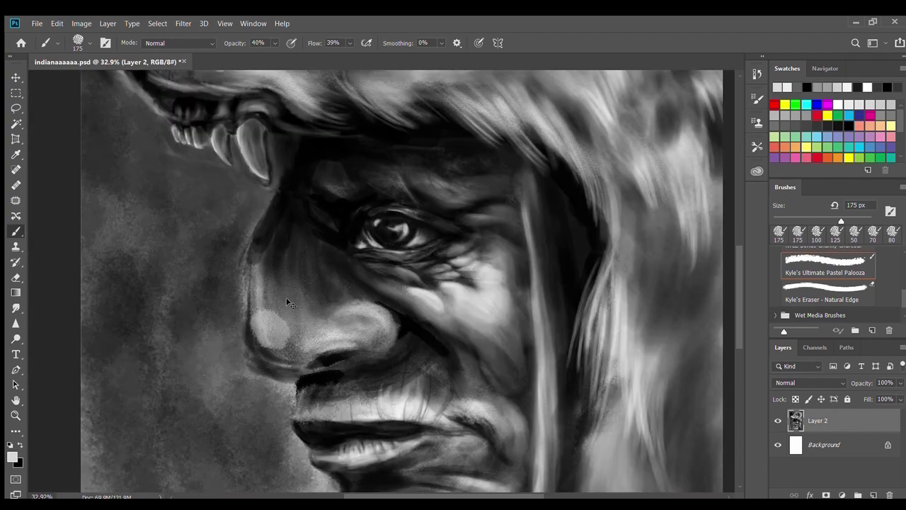
scroll(287, 302, "up", 4, "alt")
- Switch to a pencil-style brush at 150 px and brighten the side and upper nose
key("comma")
key("comma")
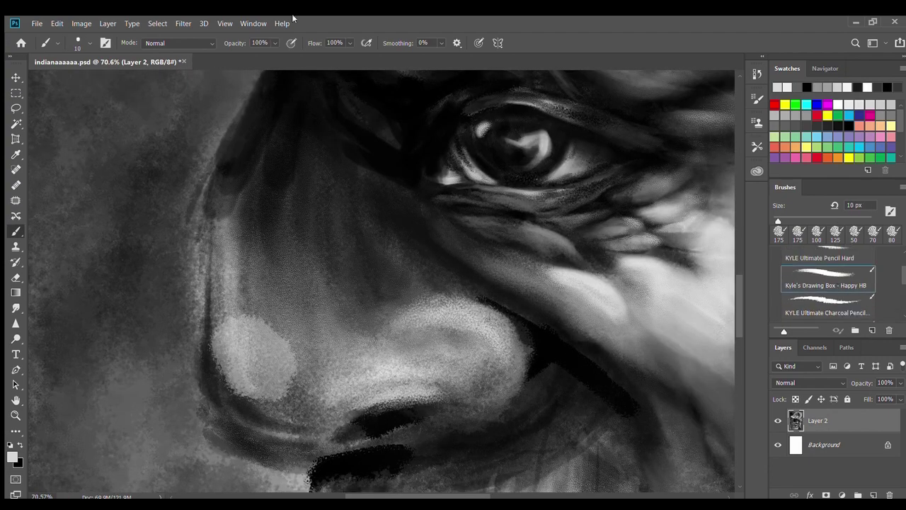
key("bracketright")
key("bracketright")
key("bracketright")
left_click_drag(255, 356, 274, 243)
scroll(271, 130, "up", 2, "alt")
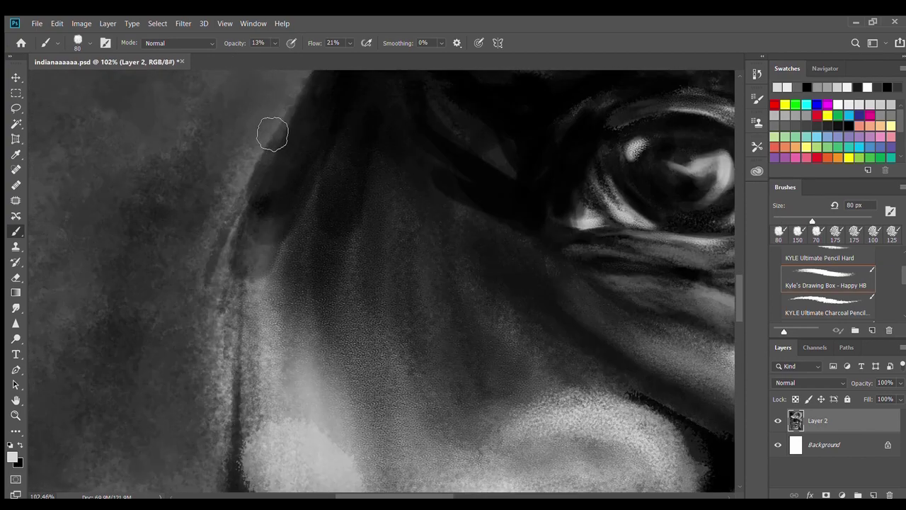
mouse_move(286, 206)
left_mouse_down()
mouse_move(296, 166)
mouse_move(330, 171)
mouse_move(371, 289)
mouse_move(406, 253)
mouse_move(447, 394)
mouse_move(451, 290)
mouse_move(304, 243)
left_mouse_up()
key("bracketright")
key("bracketright")
key("bracketright")
key("bracketright")
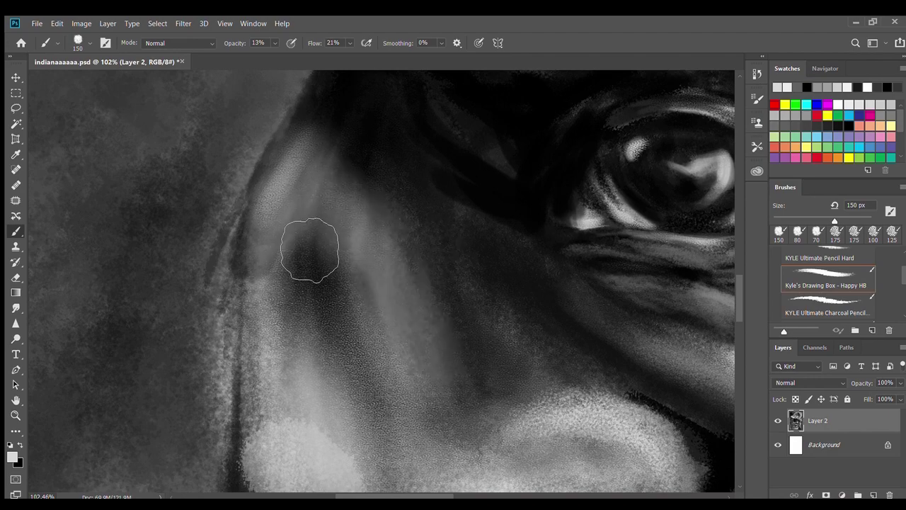
scroll(303, 242, "down", 3, "alt")
scroll(348, 289, "up", 2)
scroll(673, 207, "down", 1, "alt")
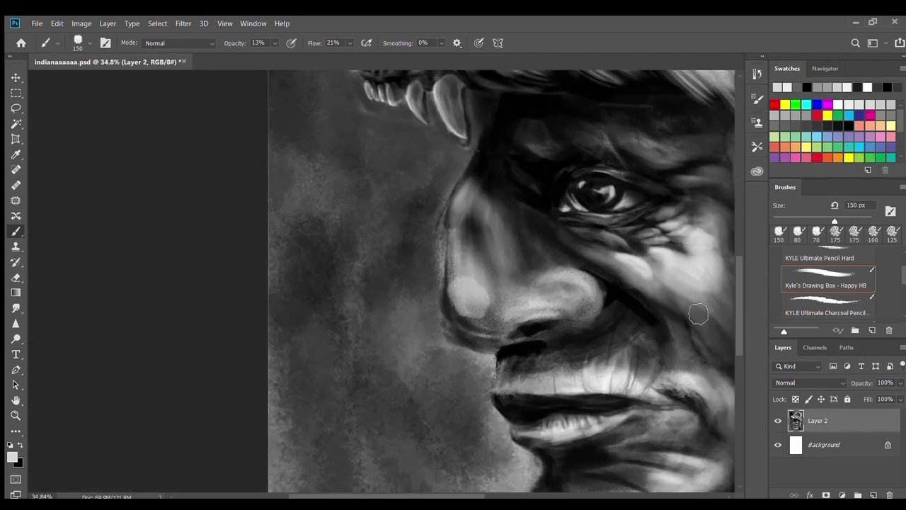
- Shade the nose side and nostril edge in black at 70 px and 43% opacity
key("x")
left_click_drag(452, 227, 496, 244)
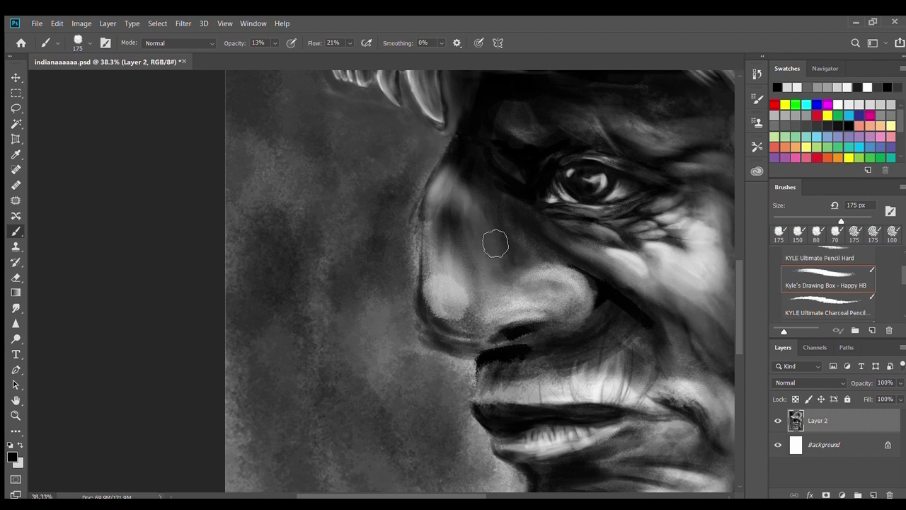
scroll(509, 298, "up", 5)
key("bracketleft")
key("bracketleft")
key("bracketleft")
left_click_drag(229, 223, 254, 340)
key("4")
key("3")
mouse_move(364, 333)
left_mouse_down()
mouse_move(443, 372)
mouse_move(217, 269)
mouse_move(449, 323)
mouse_move(430, 305)
mouse_move(455, 335)
left_mouse_up()
- Lighten the nose tip and nostril area with a 100 px brush
key("bracketright")
key("bracketright")
key("bracketright")
key("ctrl+0")
scroll(322, 312, "up", 5)
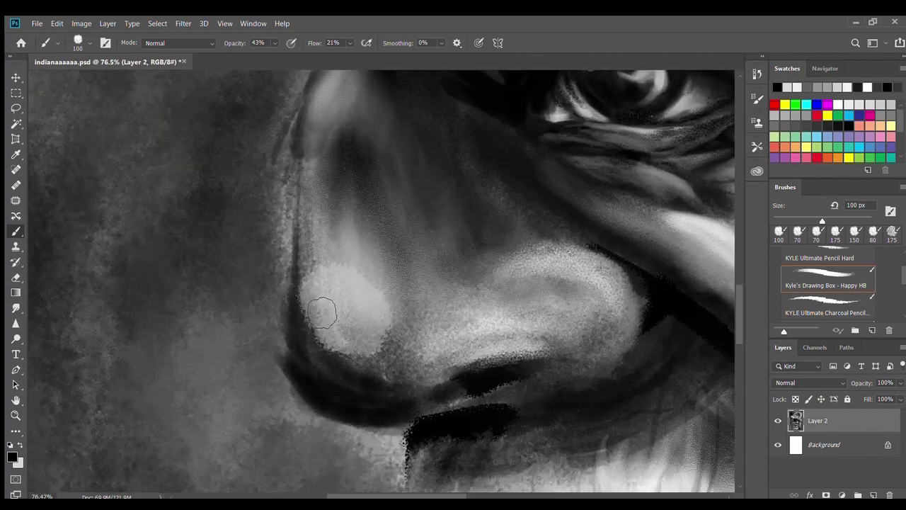
mouse_move(305, 298)
left_mouse_down()
mouse_move(324, 322)
mouse_move(385, 293)
mouse_move(559, 310)
mouse_move(538, 339)
left_mouse_up()
key("bracketright")
key("bracketright")
key("bracketright")
key("bracketleft")
key("bracketleft")
key("bracketleft")
- Lighten the nose's left edge and tip with a 60 px brush
key("ctrl+0")
scroll(550, 305, "up", 2)
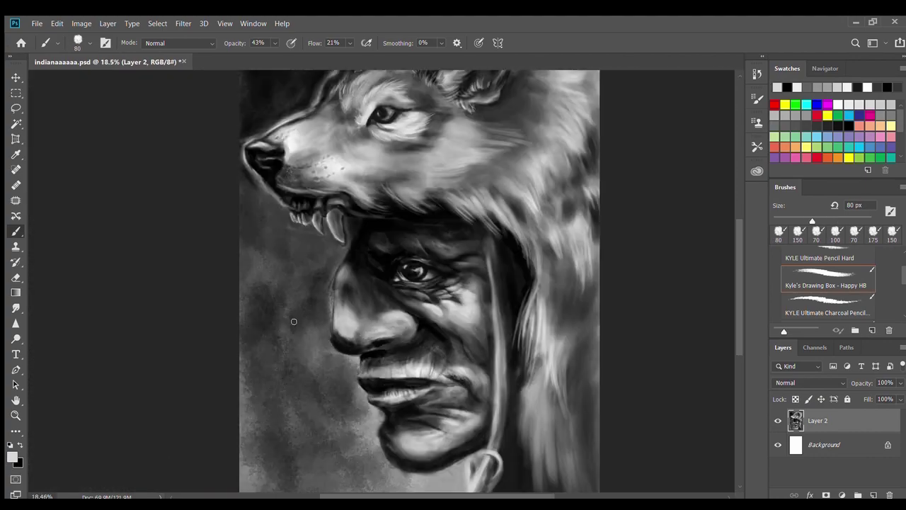
scroll(550, 305, "up", 2)
scroll(507, 311, "up", 2)
key("bracketleft")
key("bracketleft")
left_click_drag(362, 365, 375, 257)
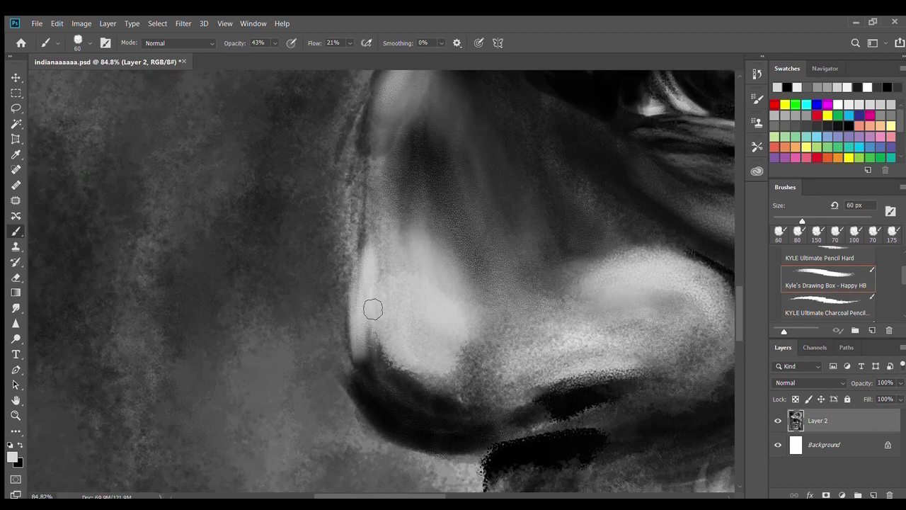
mouse_move(393, 320)
left_mouse_down()
mouse_move(404, 344)
mouse_move(368, 376)
left_mouse_up()
- Sample a darker tone and darken the line along the lip at 50 px
left_click(330, 384, "alt")
key("bracketright")
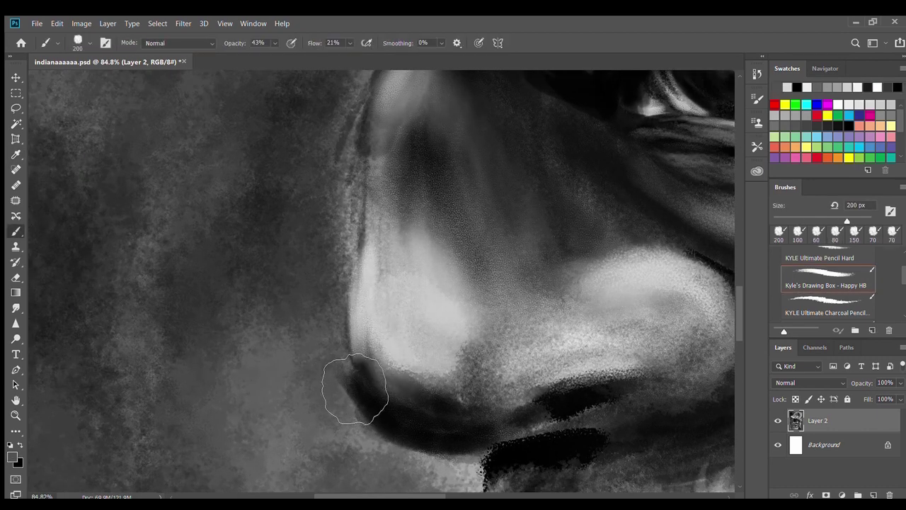
key("ctrl+0")
scroll(427, 390, "up", 5)
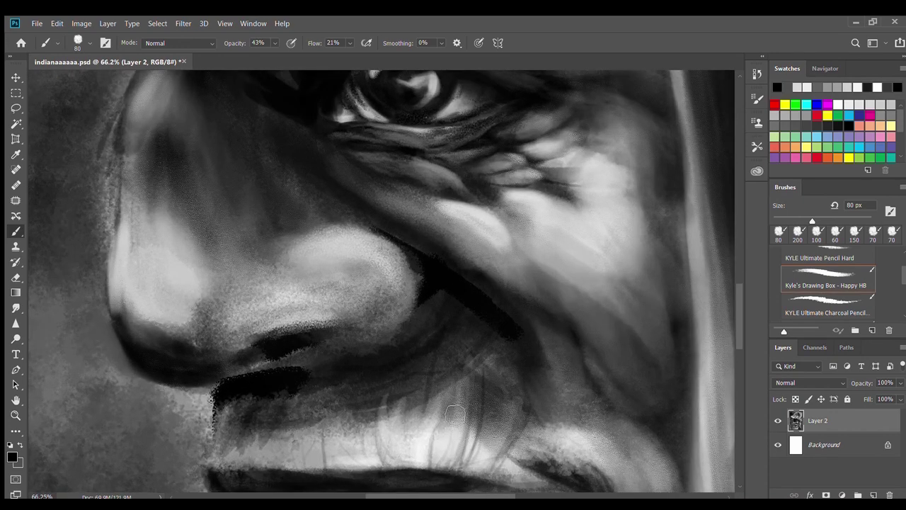
scroll(182, 358, "up", 1)
key("bracketleft")
key("bracketleft")
key("bracketleft")
left_click_drag(182, 354, 297, 306)
key("bracketright")
key("bracketright")
key("bracketright")
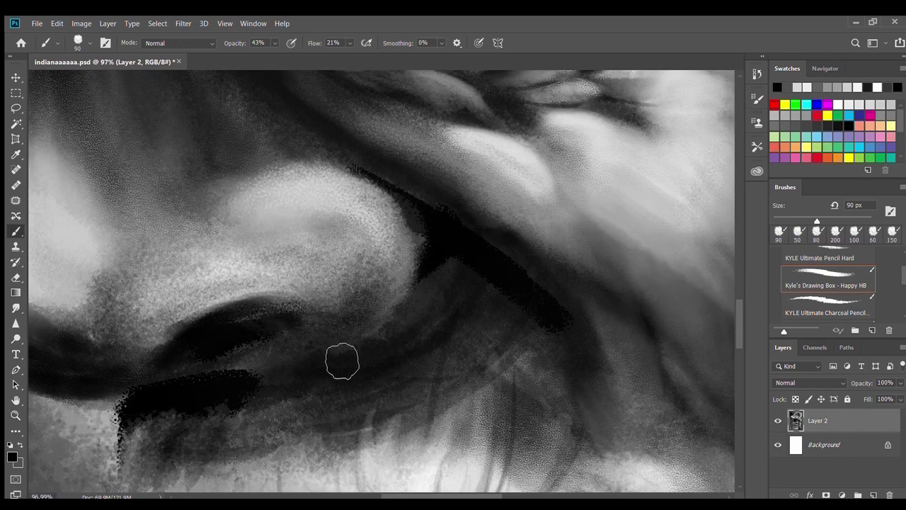
- Sample a light grey and paint a soft light stroke over the nostril crease
left_click(360, 304, "alt")
mouse_move(360, 304)
left_mouse_down()
mouse_move(389, 318)
mouse_move(222, 340)
mouse_move(354, 300)
left_mouse_up()
key("bracketright")
key("bracketright")
key("ctrl+0")
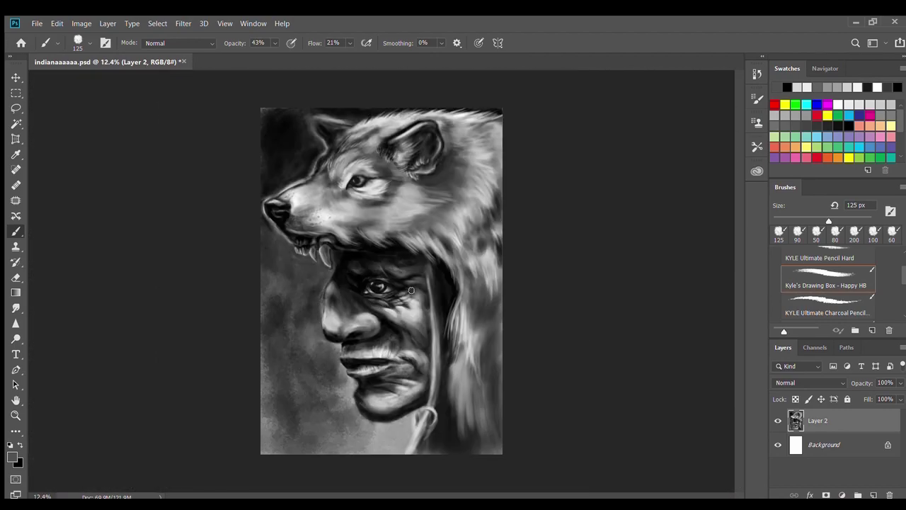
- Darken the nostril edge and cheek crease with a dark stroke
scroll(415, 303, "up", 5)
mouse_move(420, 348)
left_mouse_down()
mouse_move(376, 364)
mouse_move(367, 324)
mouse_move(279, 371)
mouse_move(329, 285)
left_mouse_up()
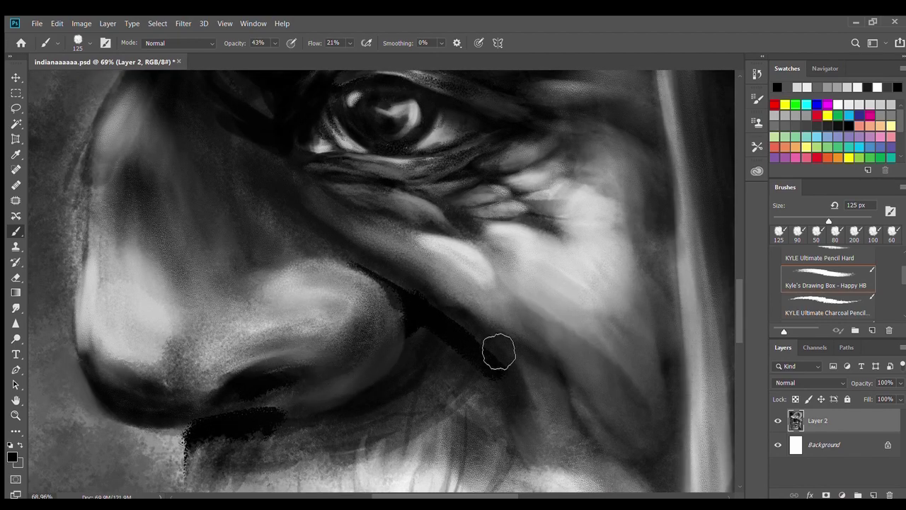
scroll(337, 385, "down", 5)
scroll(337, 385, "up", 3)
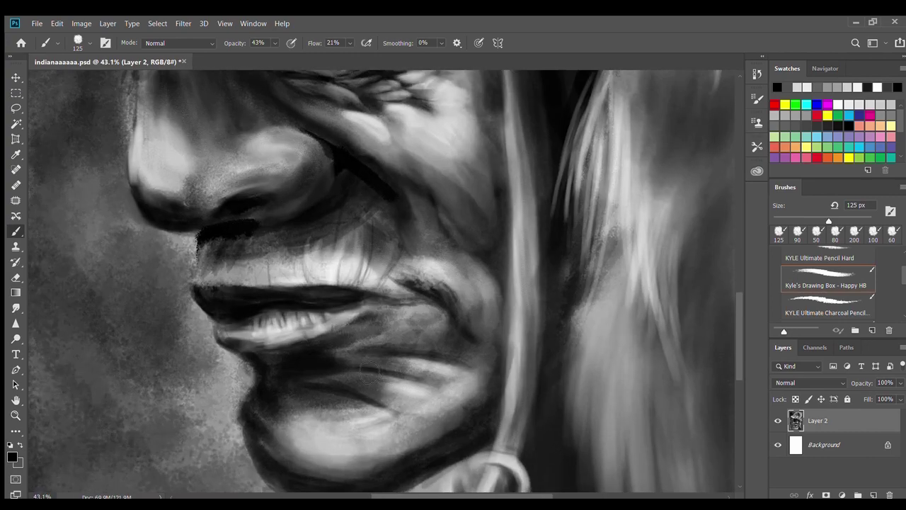
- Brighten under the lower lip in light grey, then shade around it dark at 200 px
left_click(684, 229, "alt")
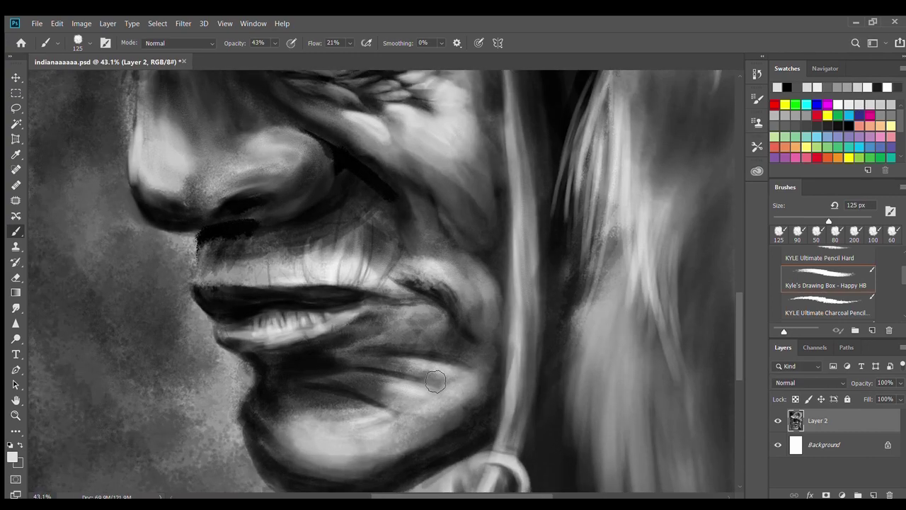
left_click_drag(409, 405, 368, 407)
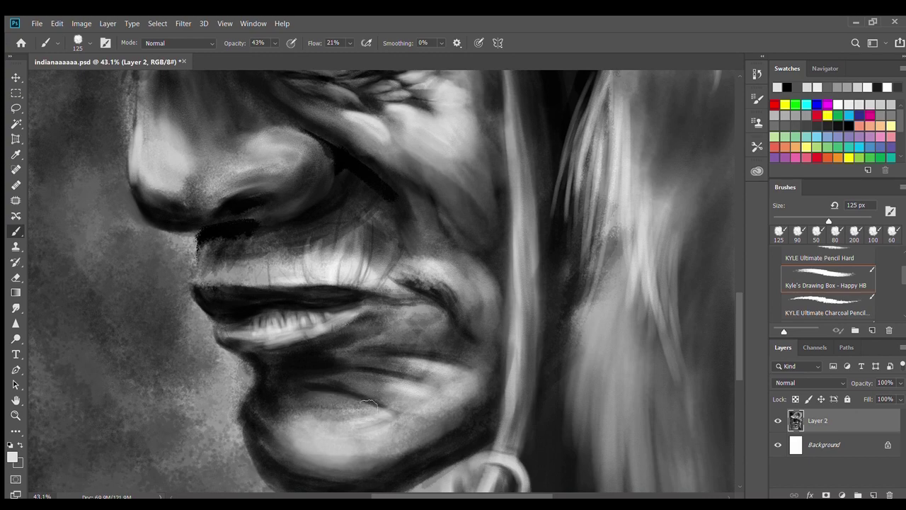
left_click(333, 379, "alt")
key("bracketright")
key("bracketright")
key("bracketright")
left_click_drag(305, 390, 487, 301)
key("ctrl+0")
scroll(384, 293, "up", 3)
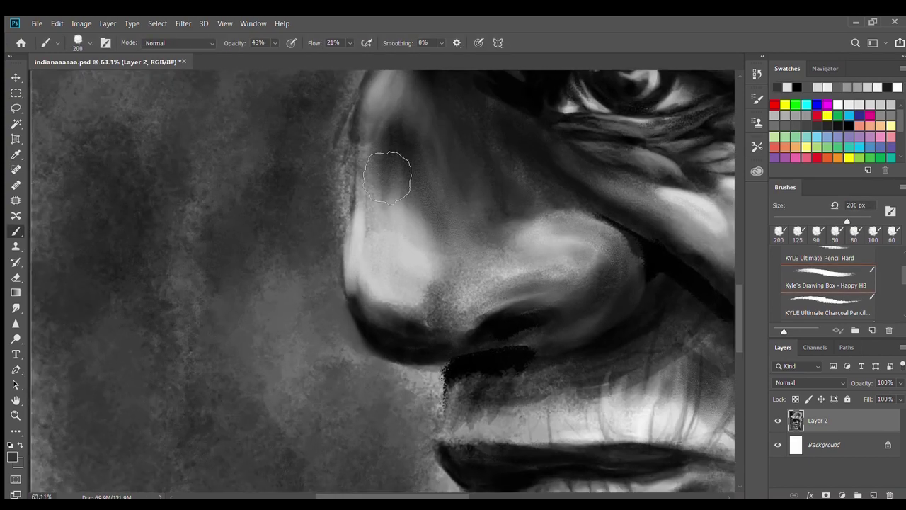
- Sample white from the eye highlight and paint bright 70 px strokes along the nose's left edge and bulb
left_click(481, 273, "alt")
key("bracketleft")
key("bracketleft")
key("bracketleft")
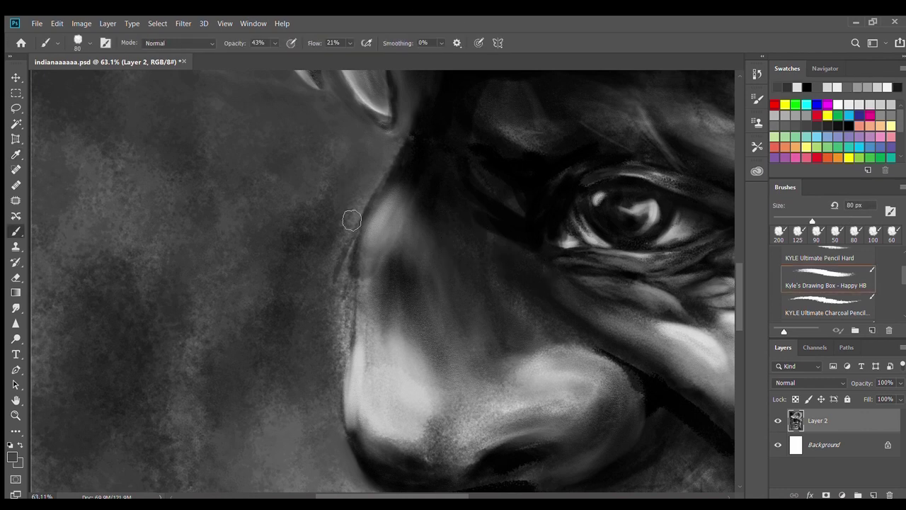
left_click(613, 204, "alt")
key("bracketright")
key("bracketright")
key("bracketleft")
key("bracketleft")
key("bracketleft")
left_click_drag(387, 198, 377, 259)
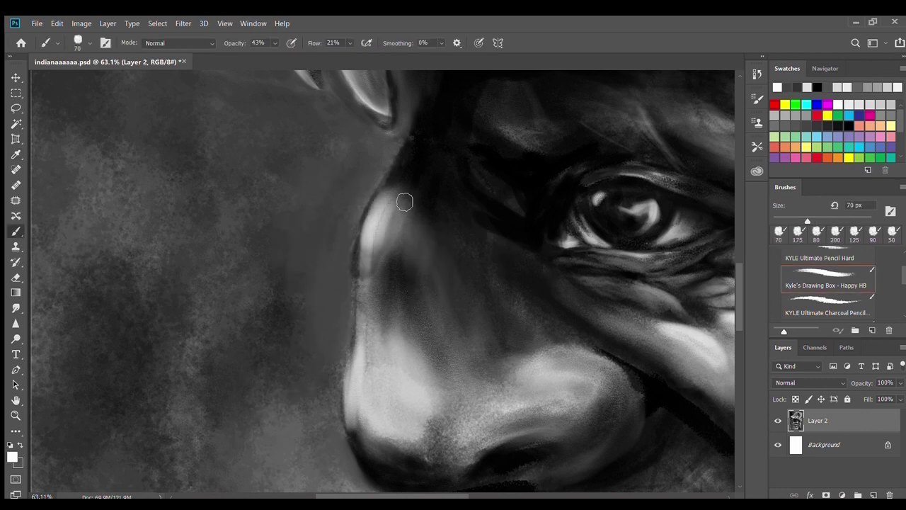
left_click_drag(361, 315, 379, 431)
- Lighten the skin beside the nose's dark edge with light grey strokes, brush up to 100 px
key("ctrl+0")
scroll(243, 354, "up", 3)
scroll(243, 354, "up", 2)
left_click_drag(343, 284, 319, 333)
key("bracketright")
key("bracketright")
key("bracketright")
mouse_move(394, 380)
left_mouse_down()
mouse_move(356, 257)
mouse_move(335, 325)
left_mouse_up()
- Lighten the skin above and near the eye with a 200 px brush, then view the whole painting
key("ctrl+0")
scroll(339, 283, "up", 3)
key("bracketright")
key("bracketright")
key("bracketright")
mouse_move(340, 283)
left_mouse_down()
mouse_move(396, 304)
mouse_move(468, 354)
left_mouse_up()
left_click_drag(528, 322, 549, 323)
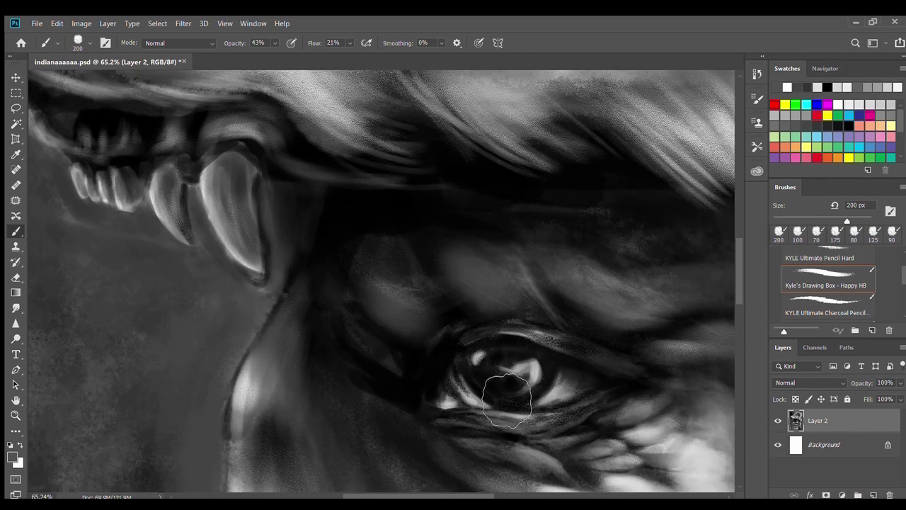
key("ctrl+0")
scroll(492, 328, "up", 3)
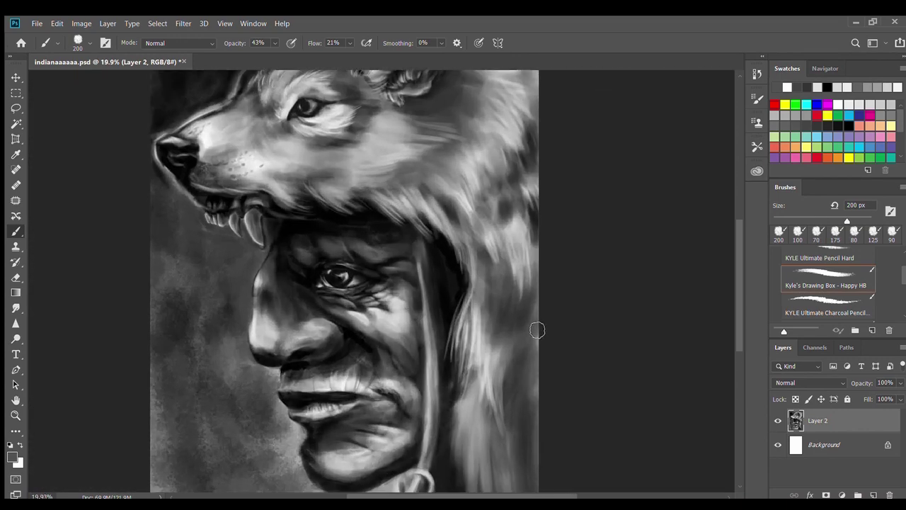
scroll(539, 332, "down", 2)
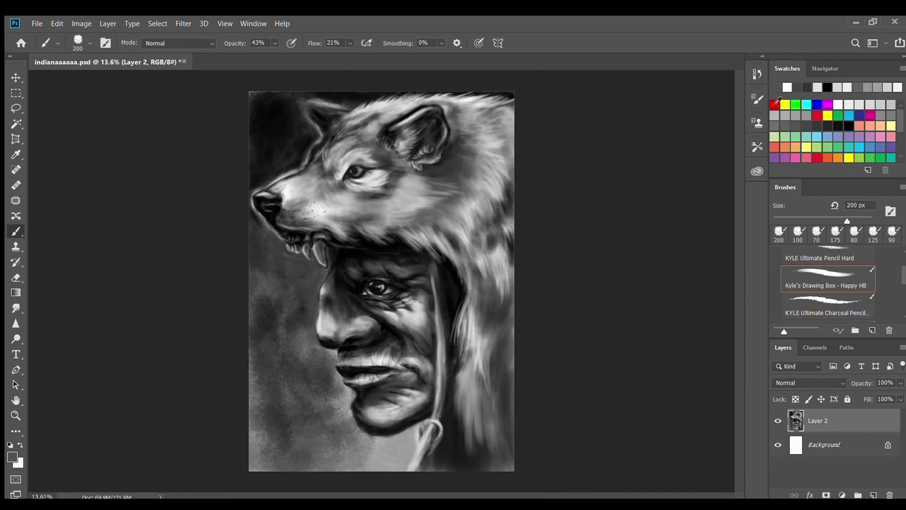